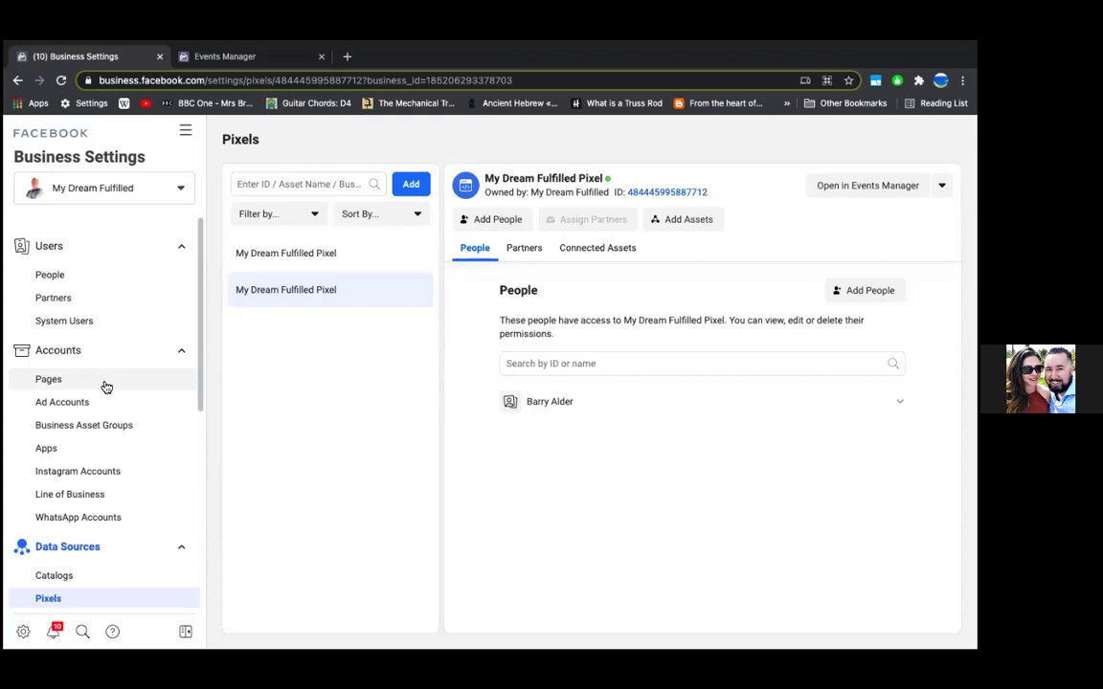
- Show the connected assets of the mydreamfulfilled.com domain in the Brand Safety settings
scroll(107, 386, "down", 5)
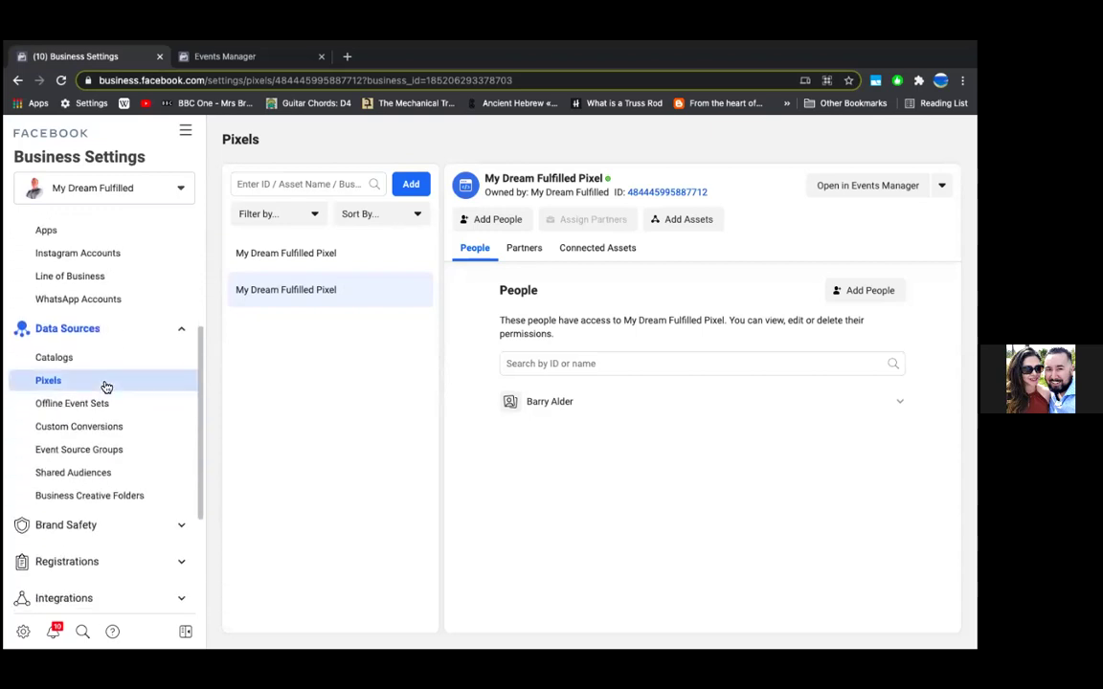
scroll(107, 387, "down", 3)
left_click(111, 409)
left_click(107, 451)
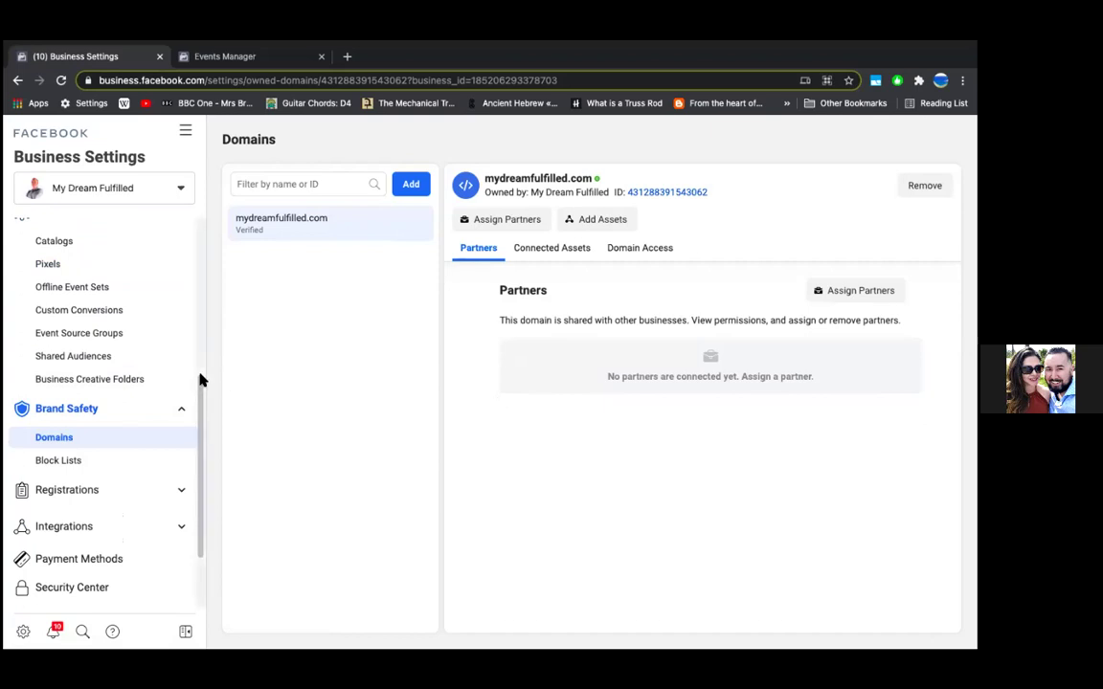
left_click(573, 251)
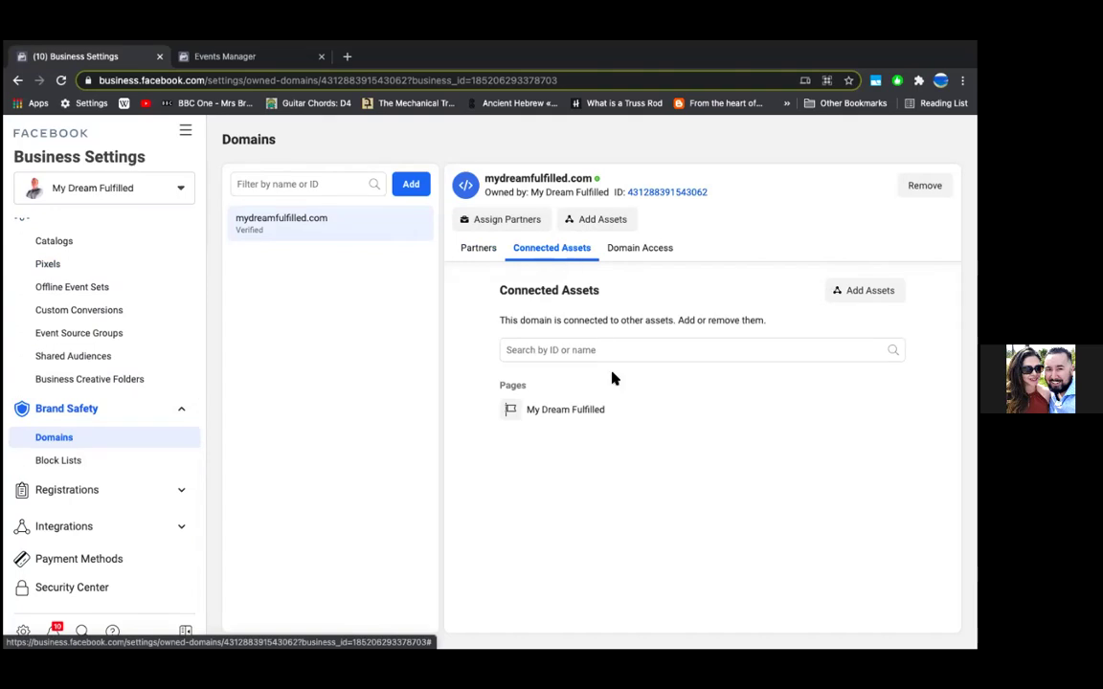
left_click(841, 295)
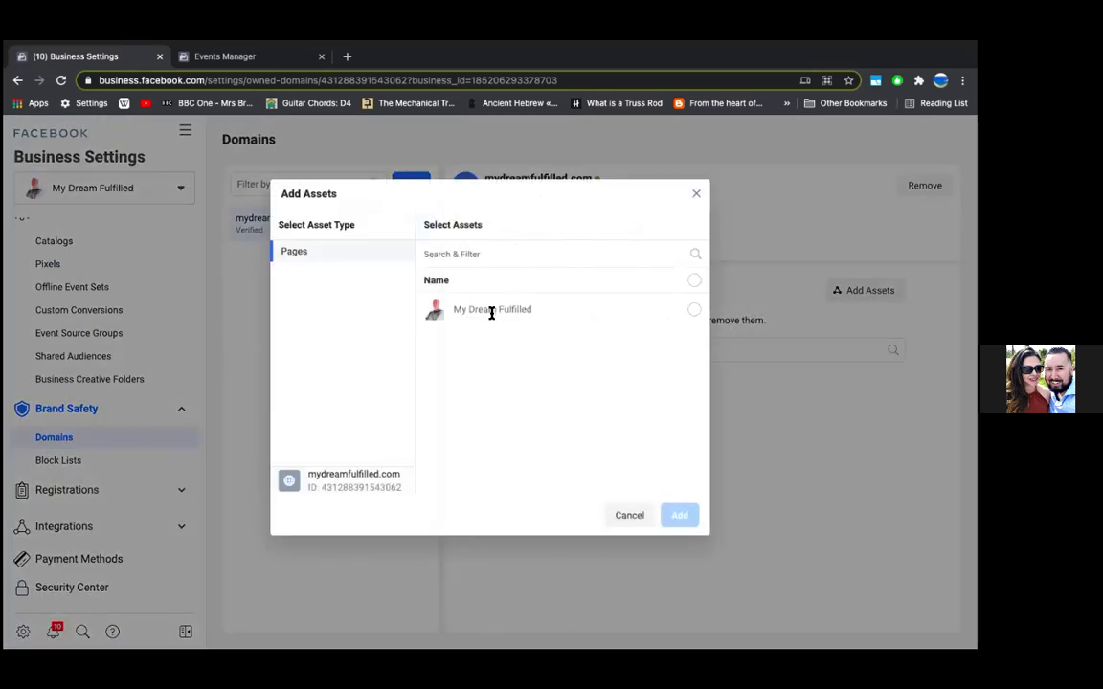
left_click(491, 309)
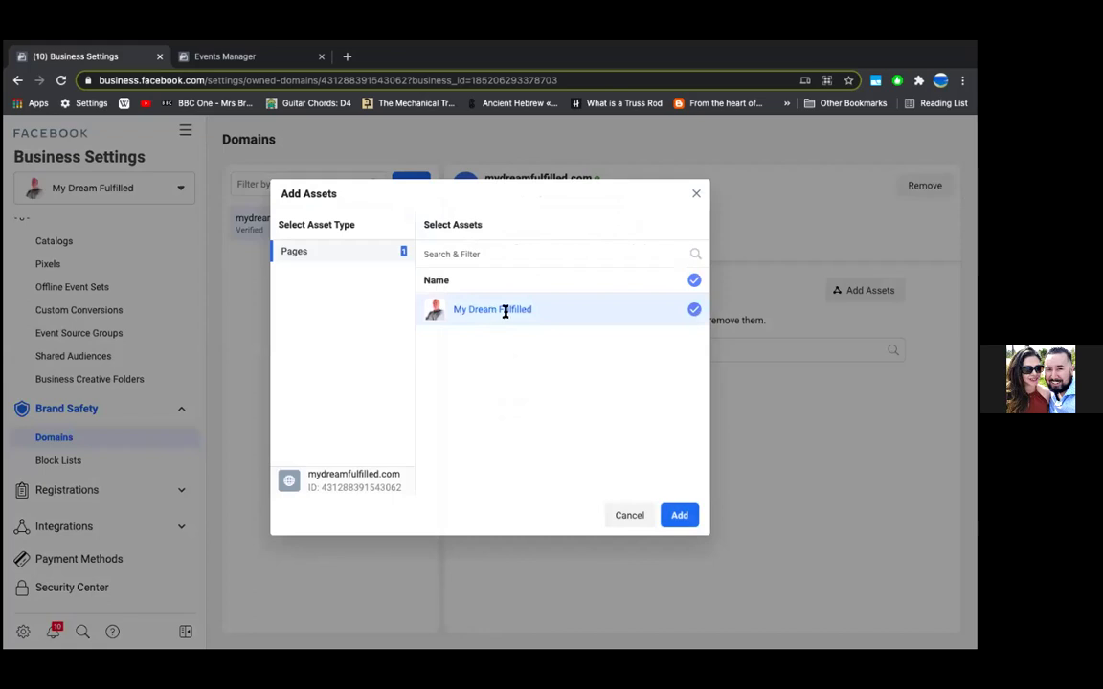
left_click(647, 516)
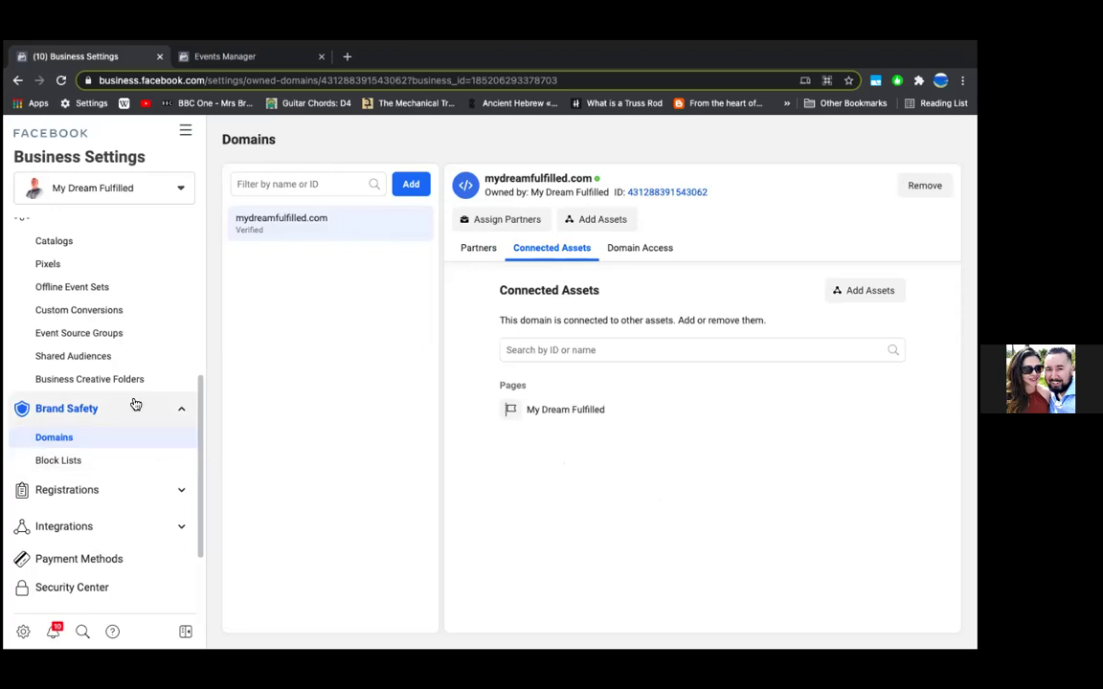
- View the access settings of the My Dream Fulfilled Pixel under the business's data sources
scroll(133, 402, "up", 3)
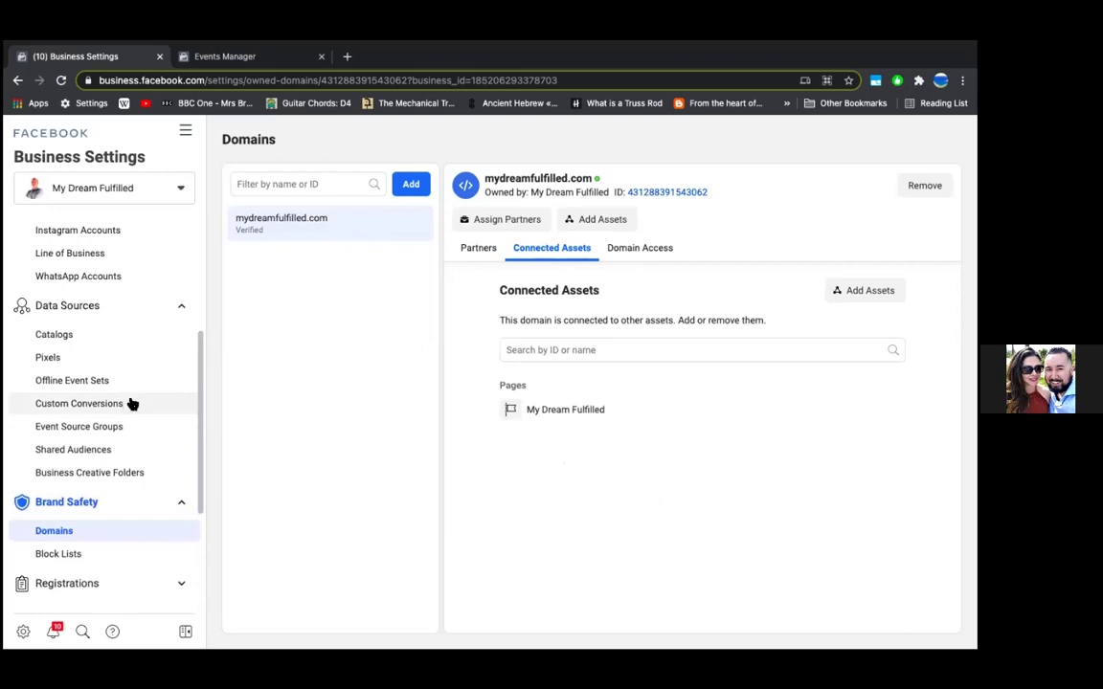
left_click(117, 363)
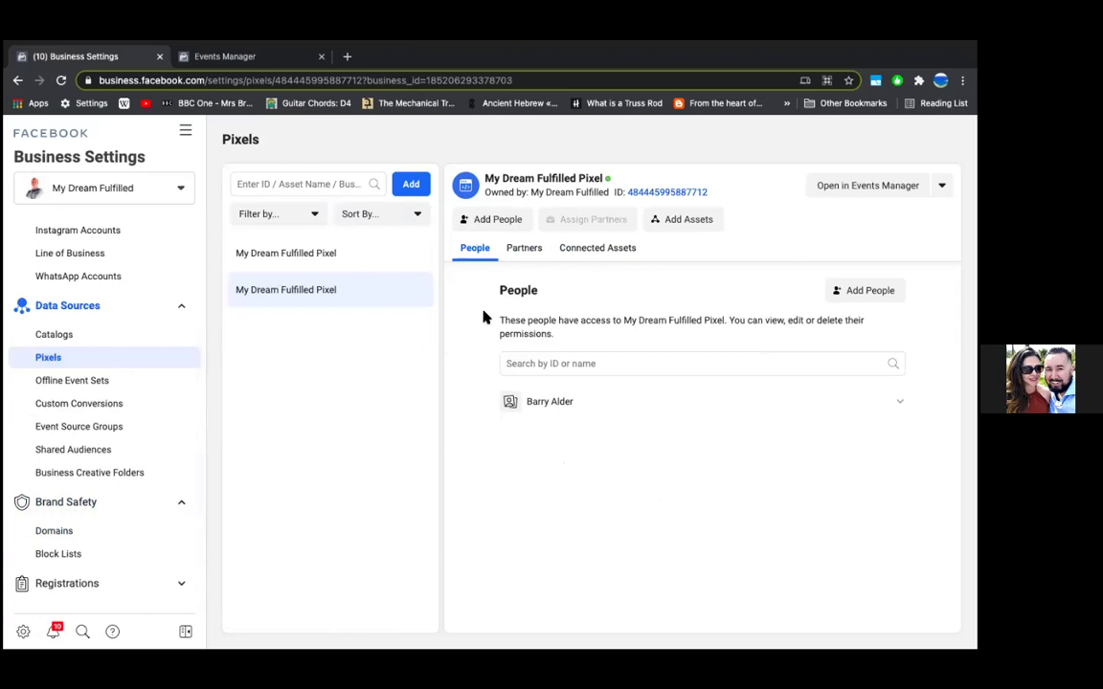
- Check the My Dream Fulfilled Ad Account's connected assets and the asset types it can add, leaving without adding any
scroll(111, 369, "up", 1)
scroll(111, 368, "up", 6)
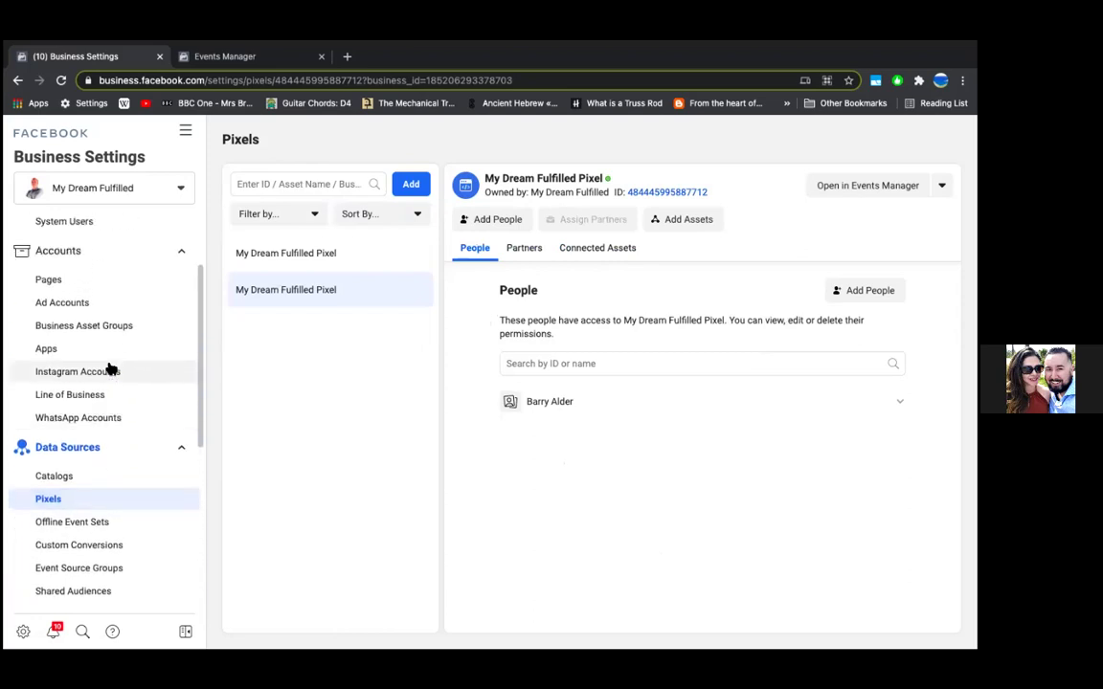
scroll(108, 372, "up", 1)
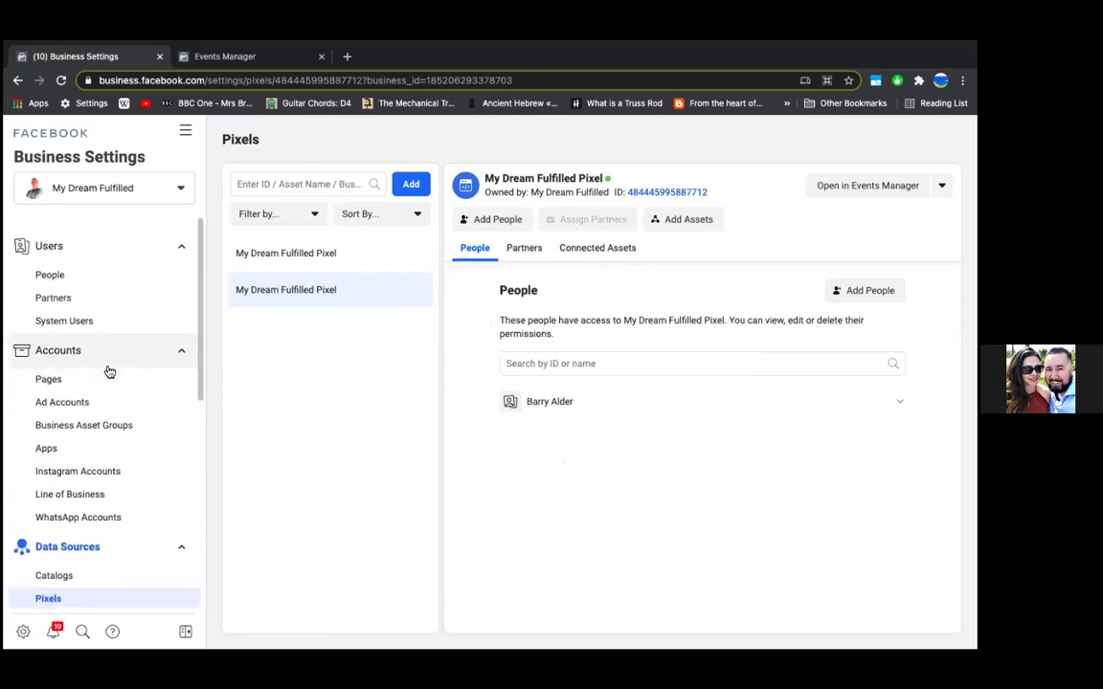
left_click(98, 404)
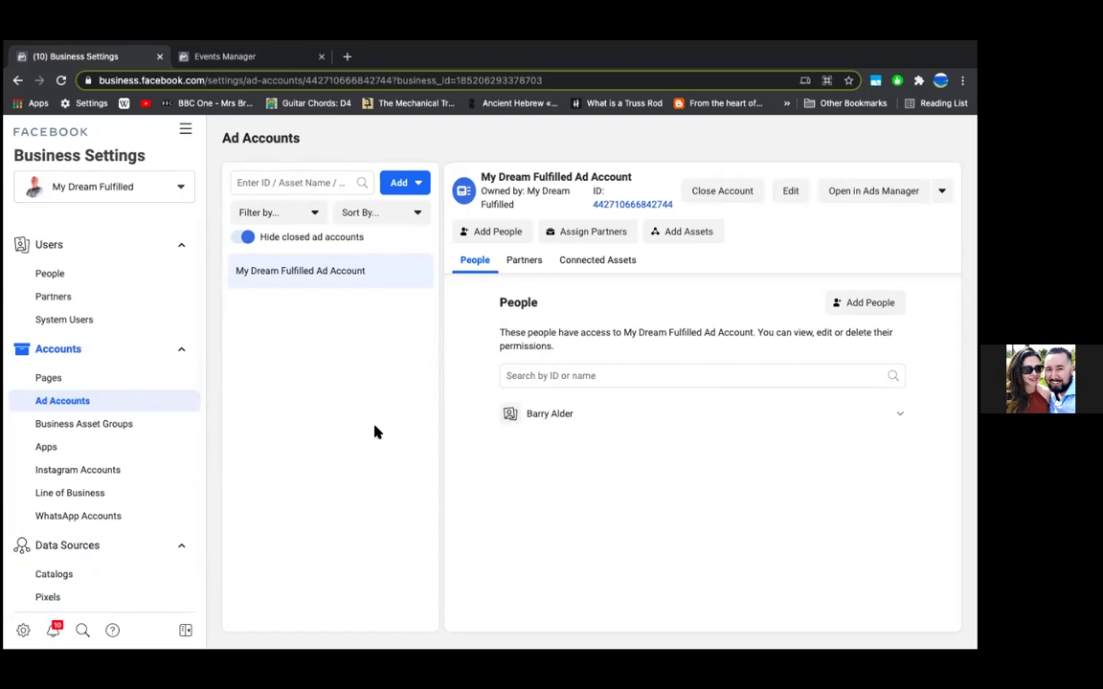
left_click(581, 264)
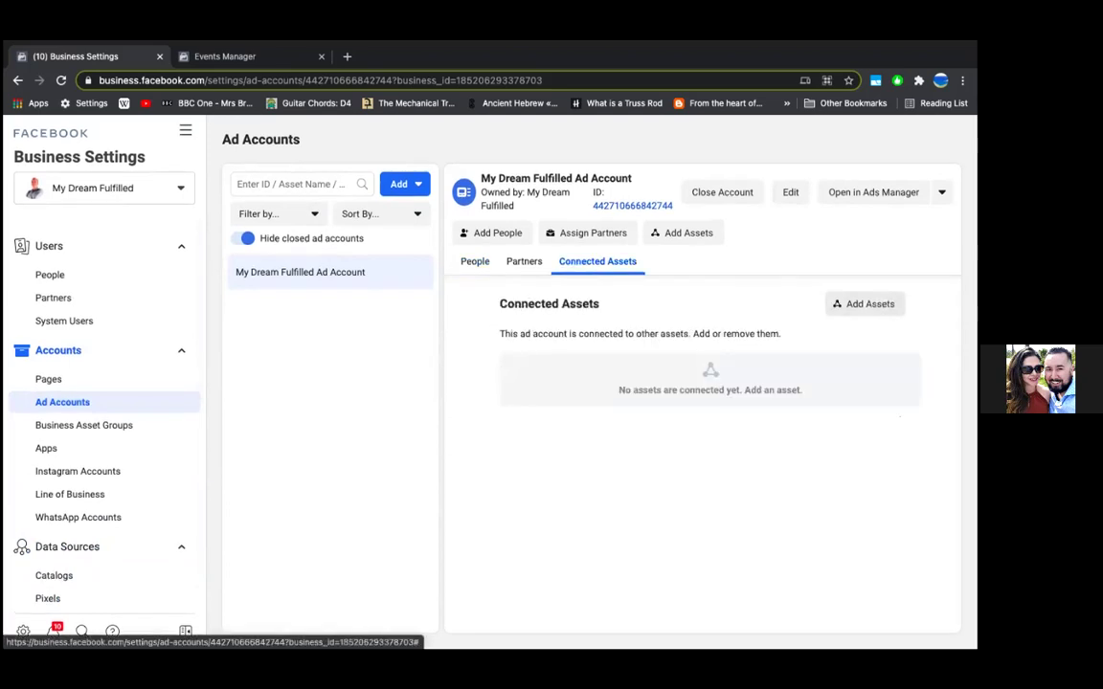
left_click(864, 304)
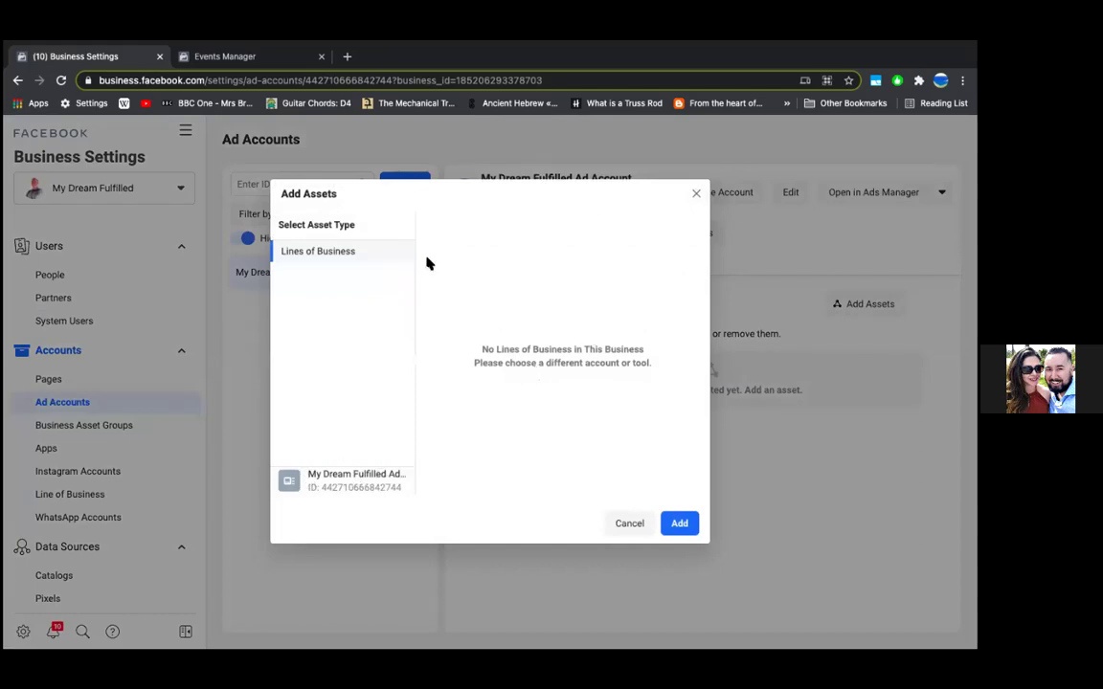
left_click(634, 527)
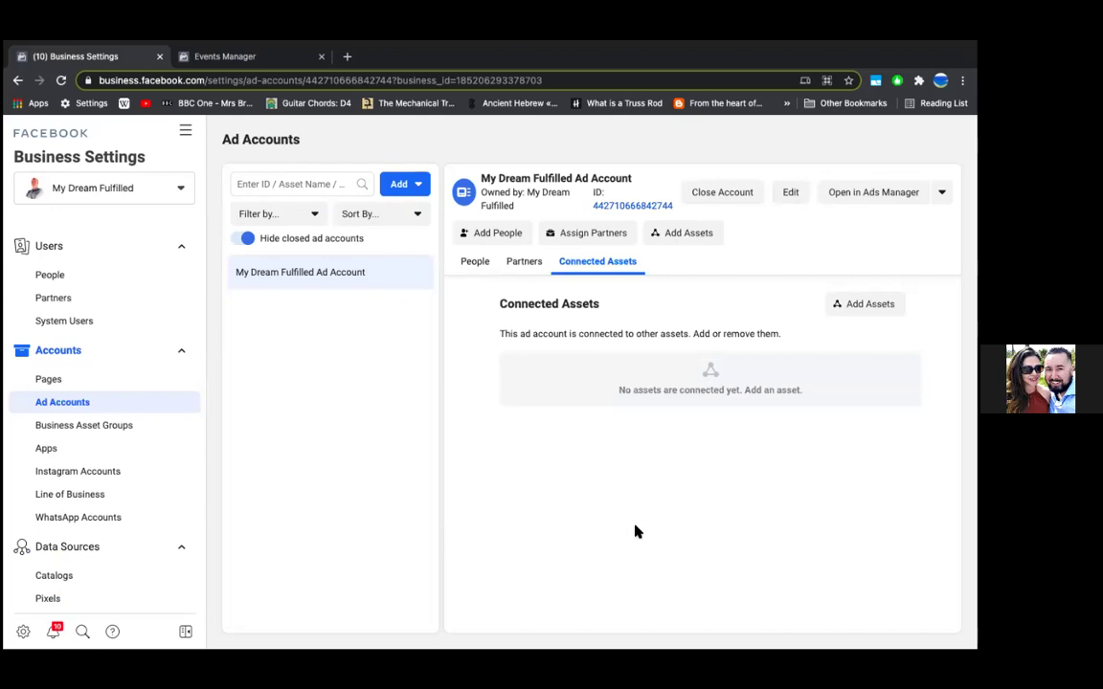
- Open Events Manager from the business shortcuts, switch to the already open Custom Conversions page and collapse the expanded conversion
left_click(185, 134)
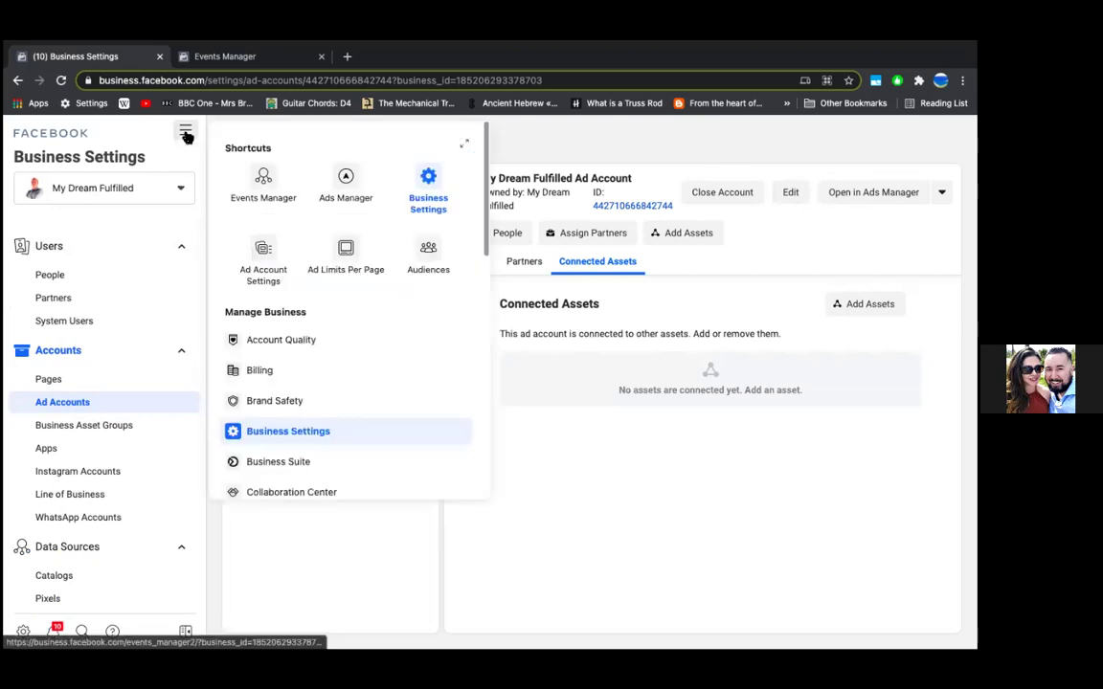
left_click(277, 189)
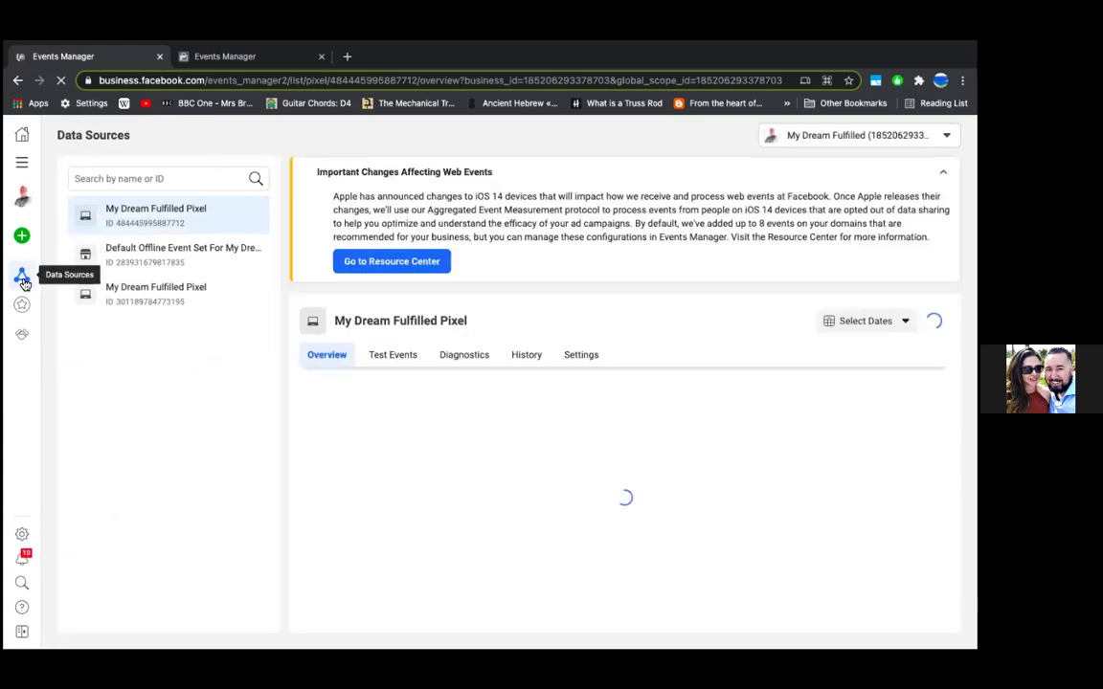
left_click(241, 58)
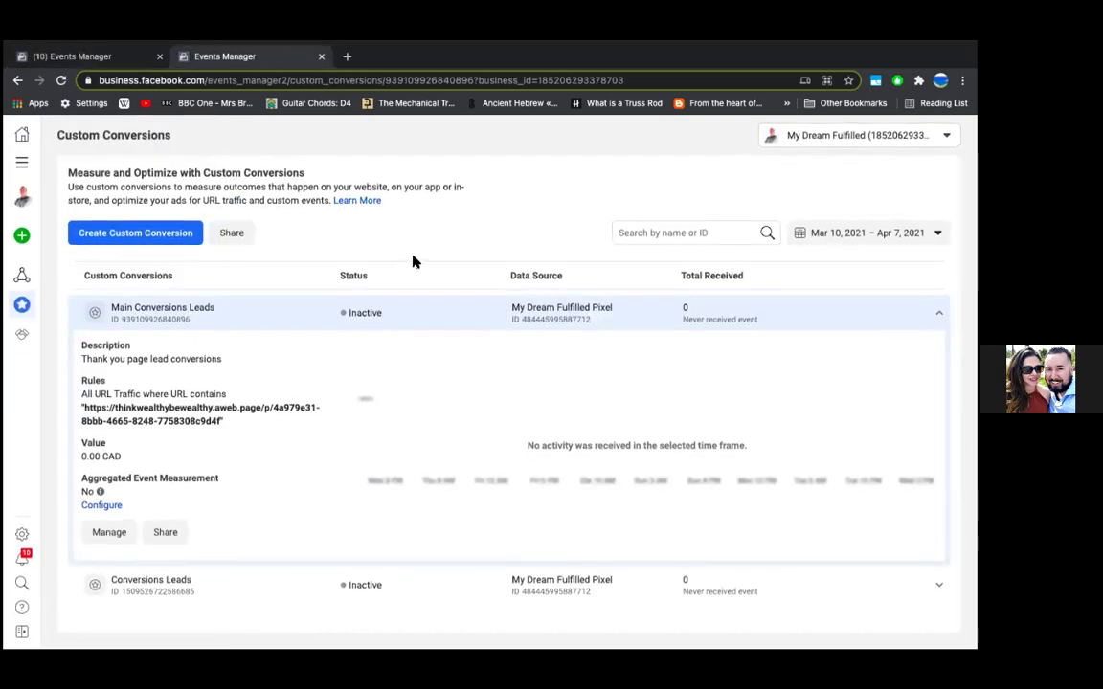
left_click(459, 313)
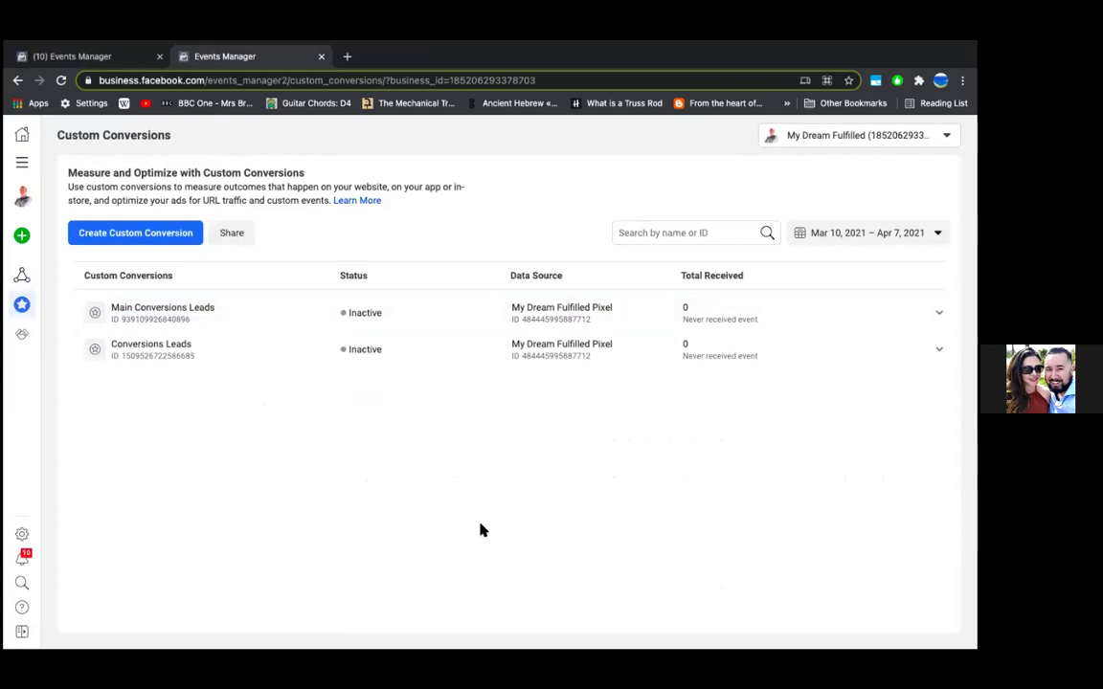
- Copy the thank-you page URL from the rule of the Main Conversions Leads custom conversion
left_click(198, 324)
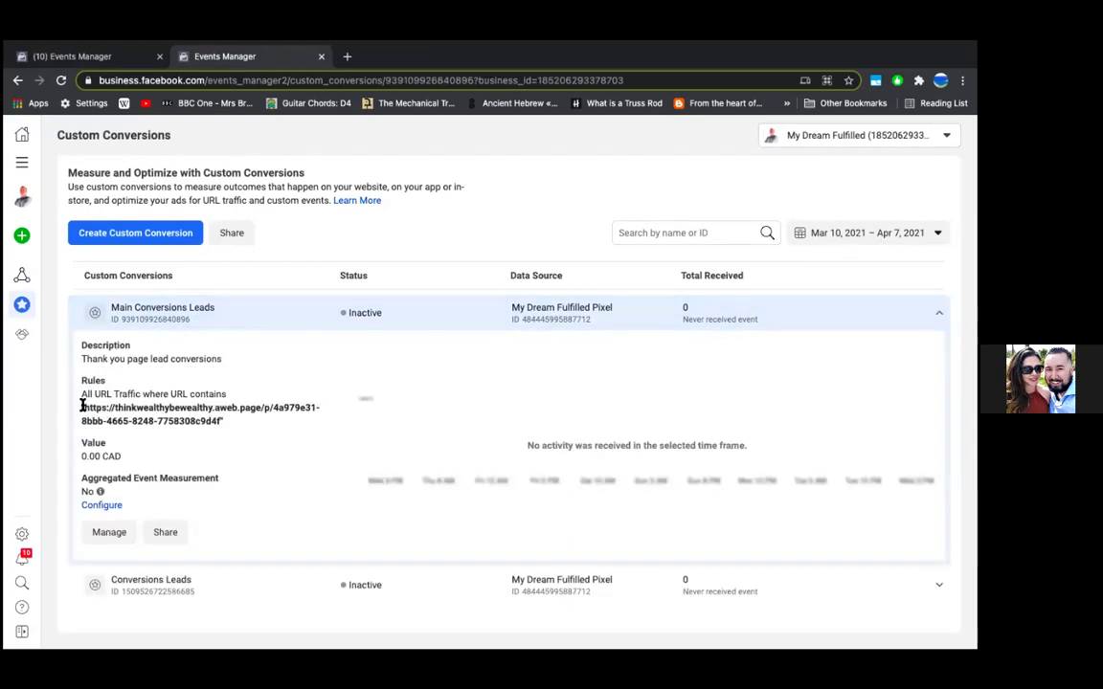
triple_click(145, 420)
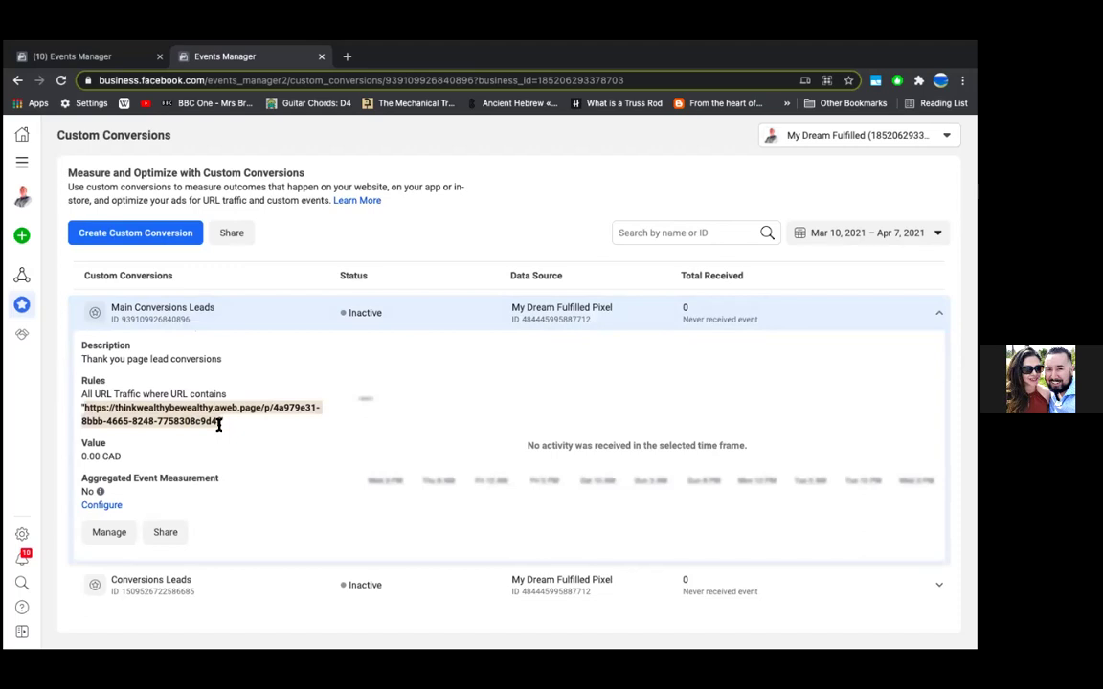
right_click(181, 403)
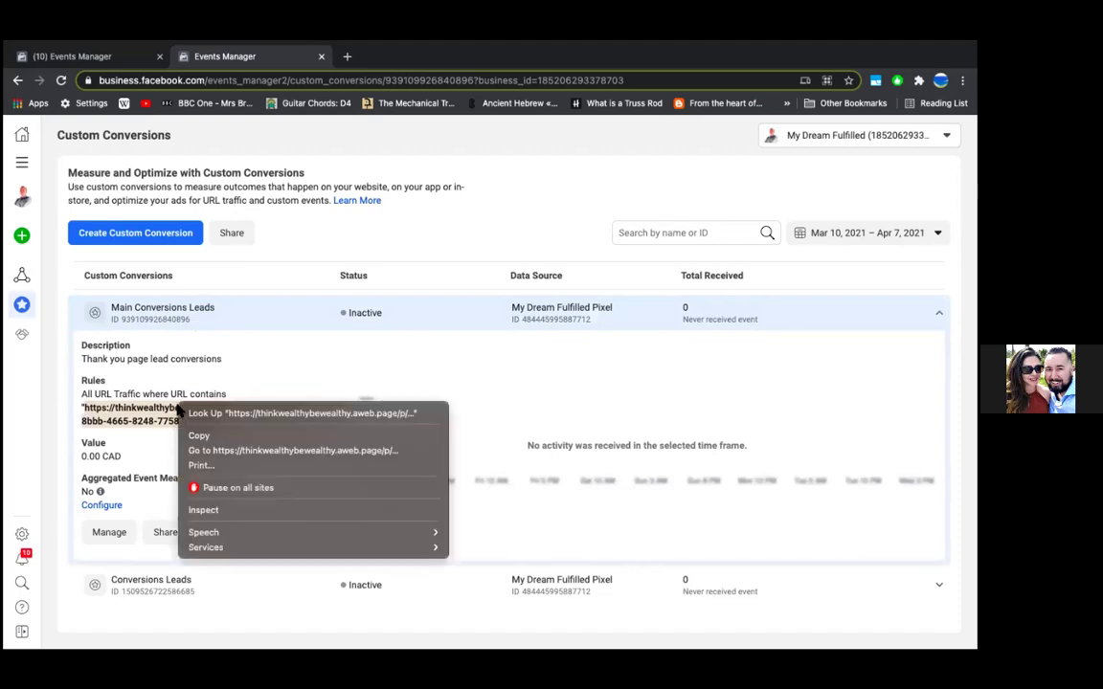
left_click(193, 437)
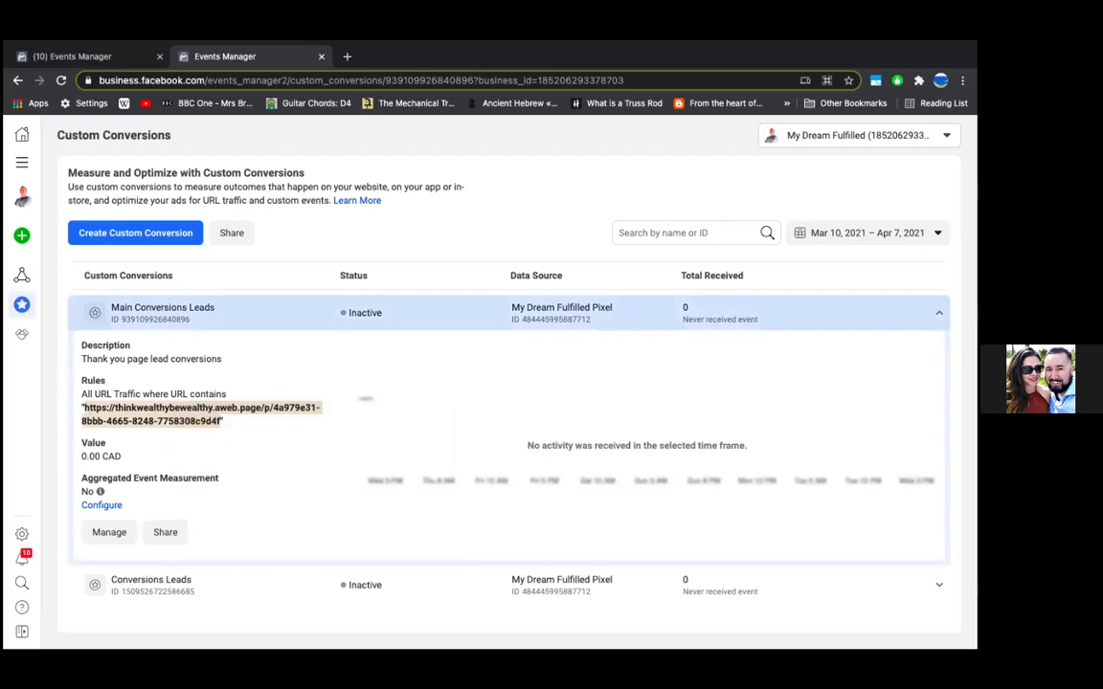
- Load the copied thank-you page URL in a new browser tab
left_click(757, 316)
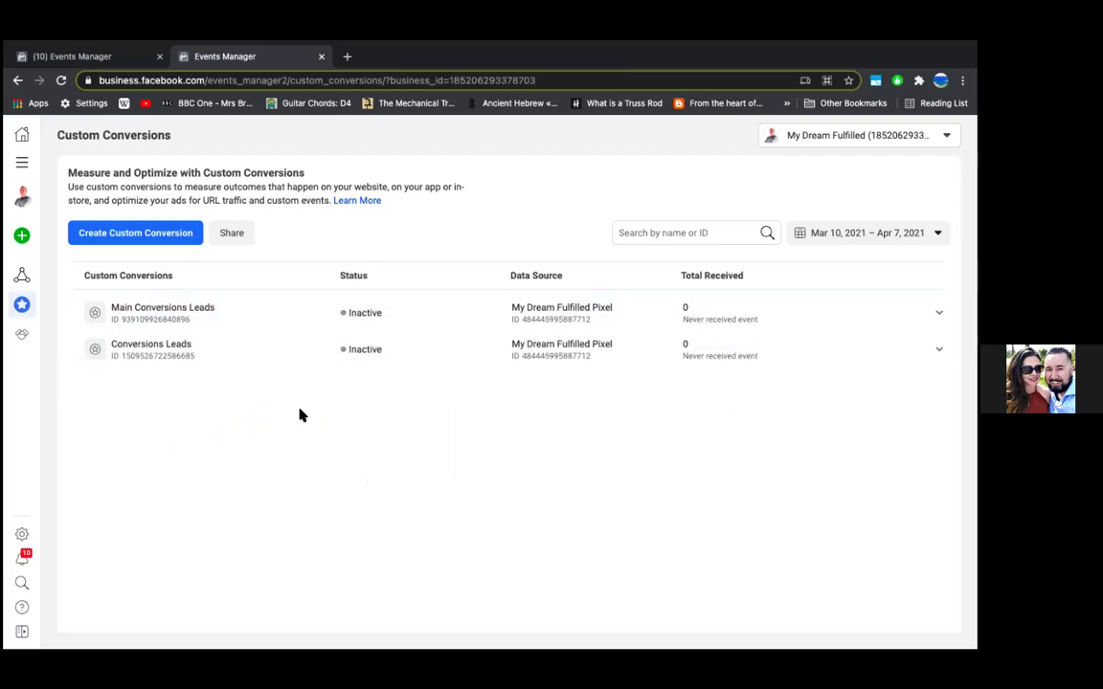
left_click(285, 316)
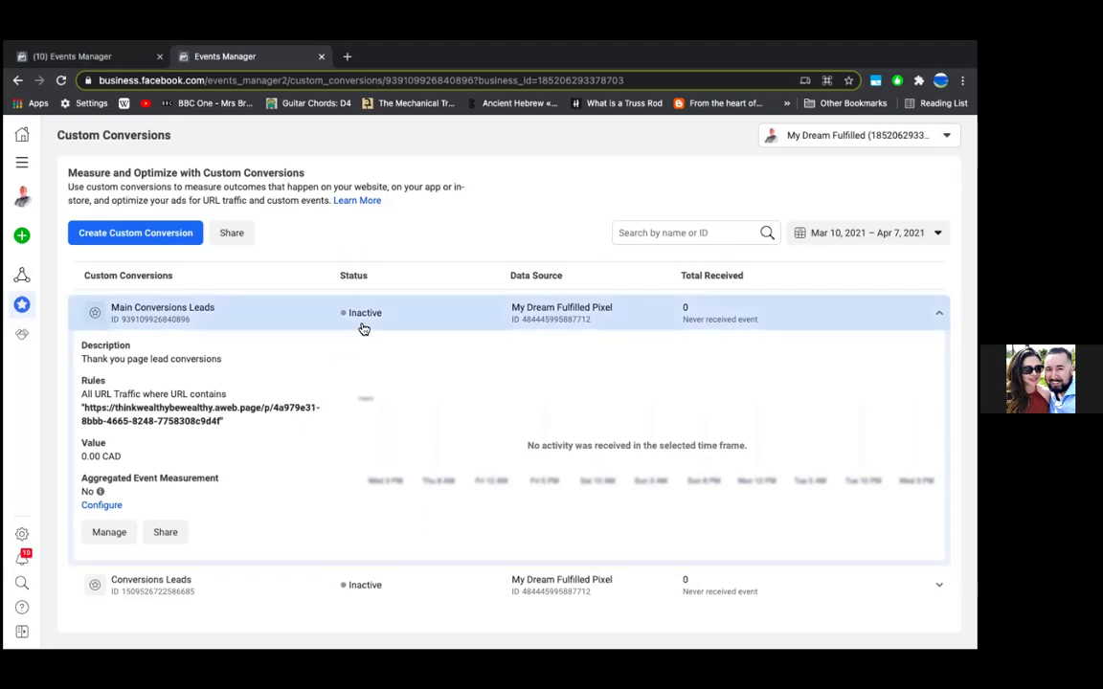
left_click(348, 56)
key("ctrl+v")
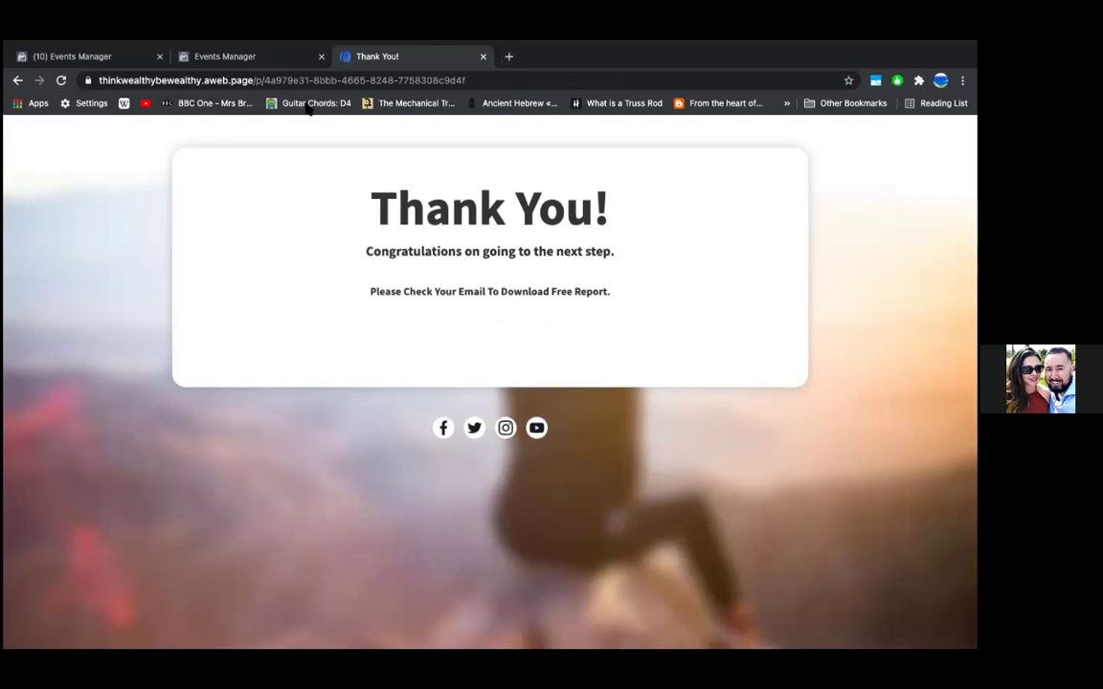
left_click(277, 65)
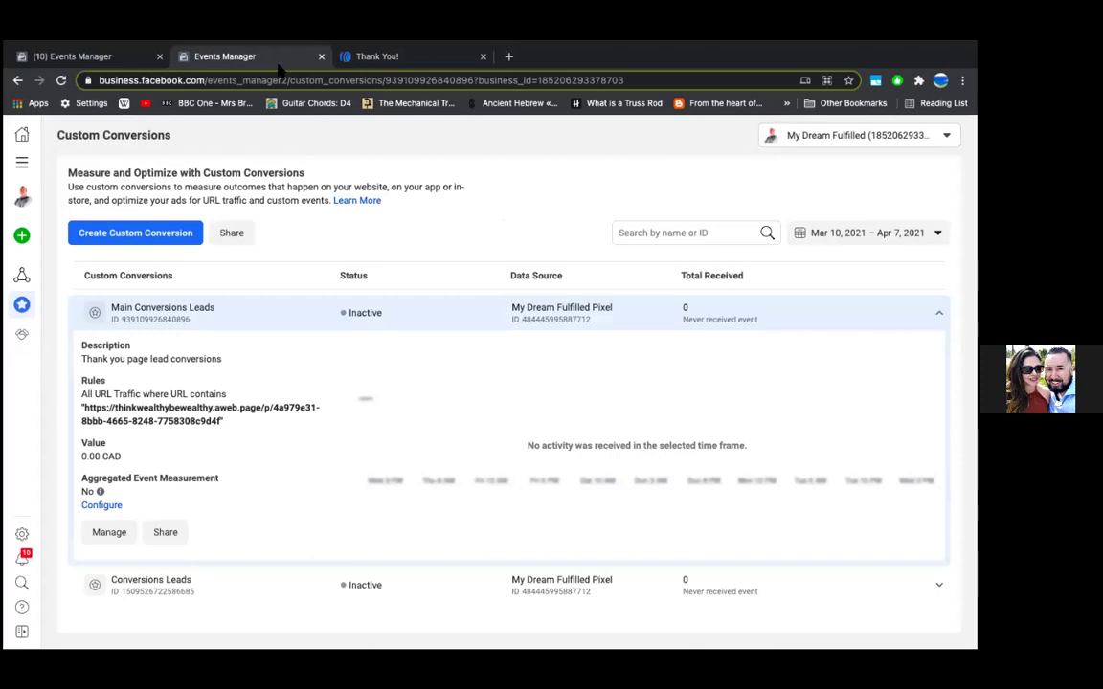
left_click(352, 63)
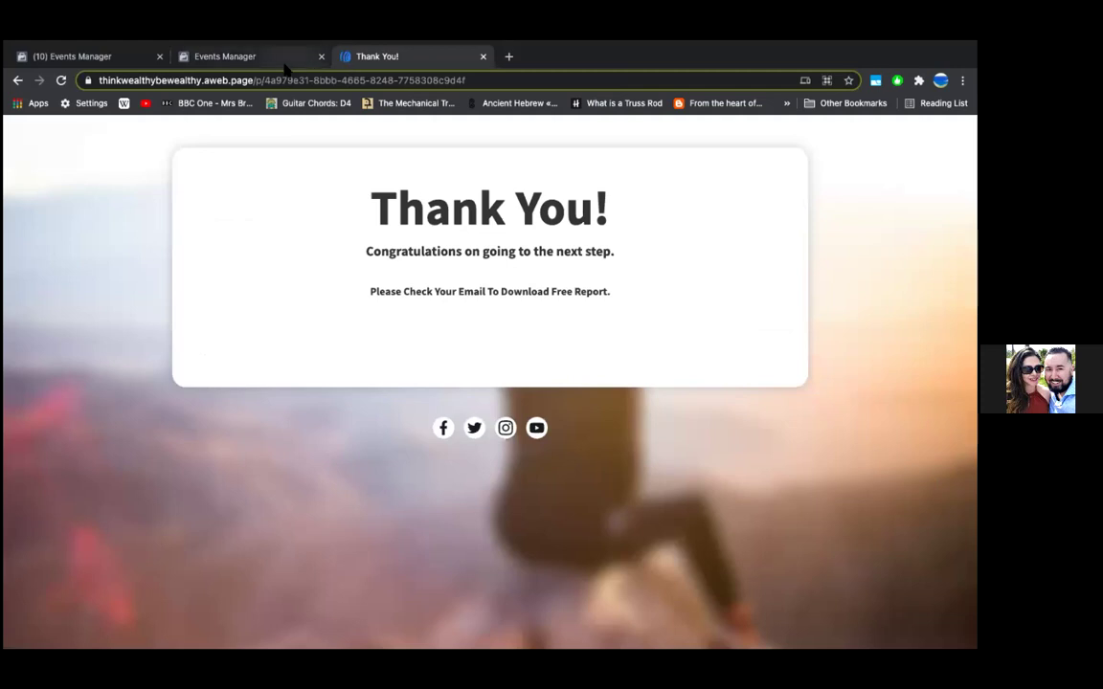
- Look through the browser's installed extensions and close the extensions page
left_click(918, 80)
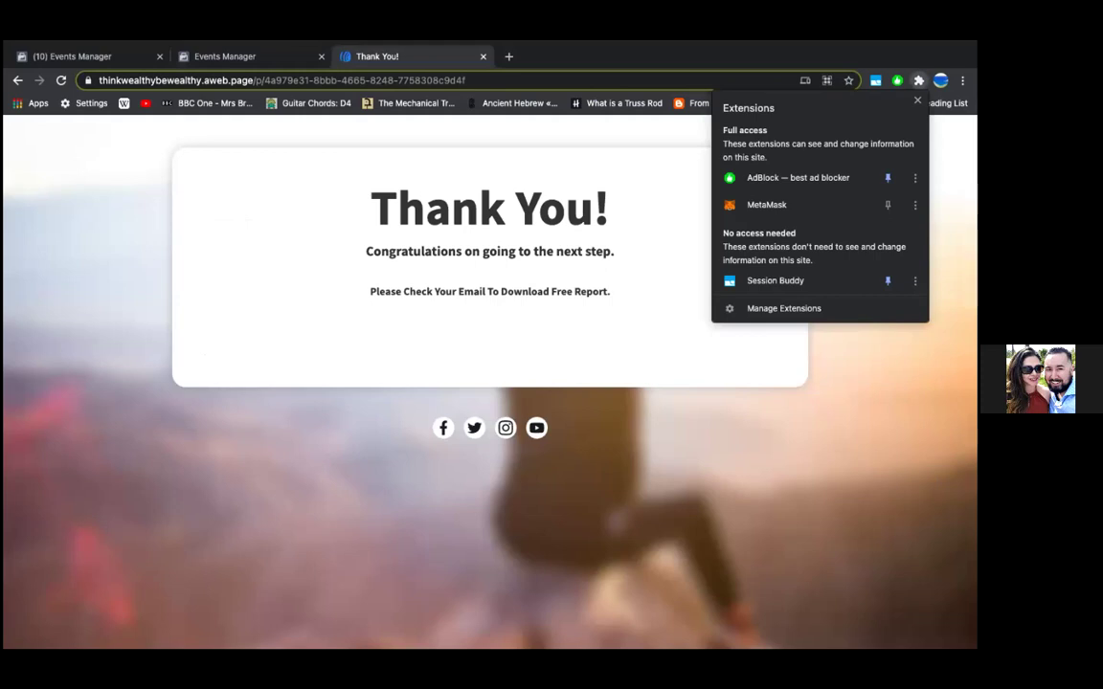
left_click(836, 308)
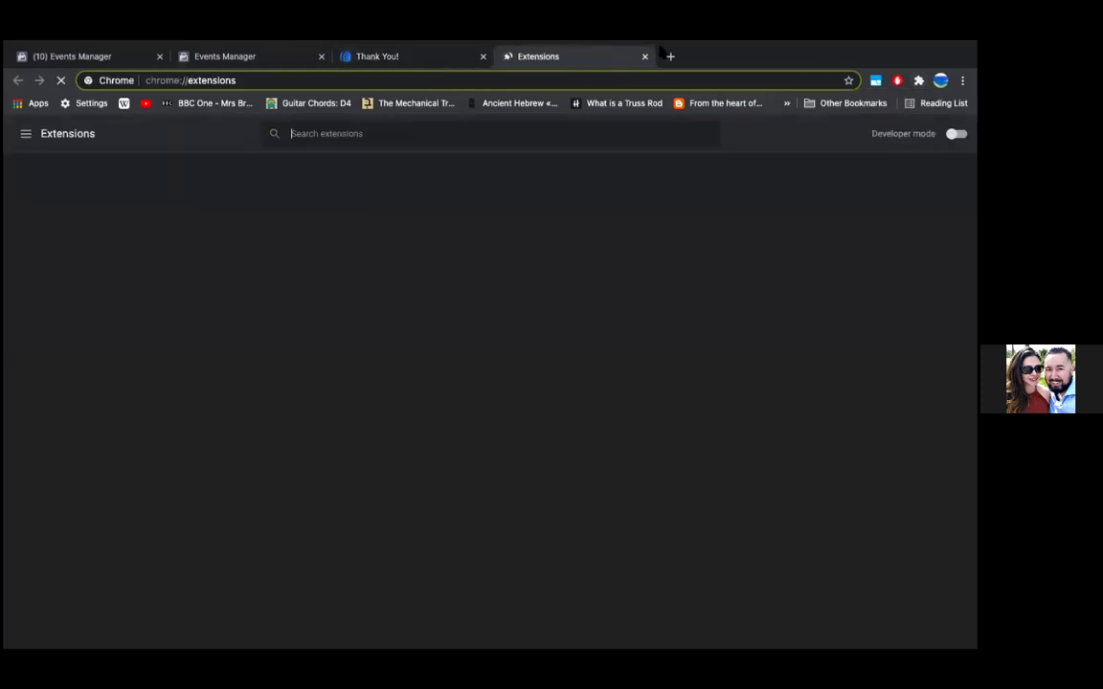
scroll(546, 401, "down", 10)
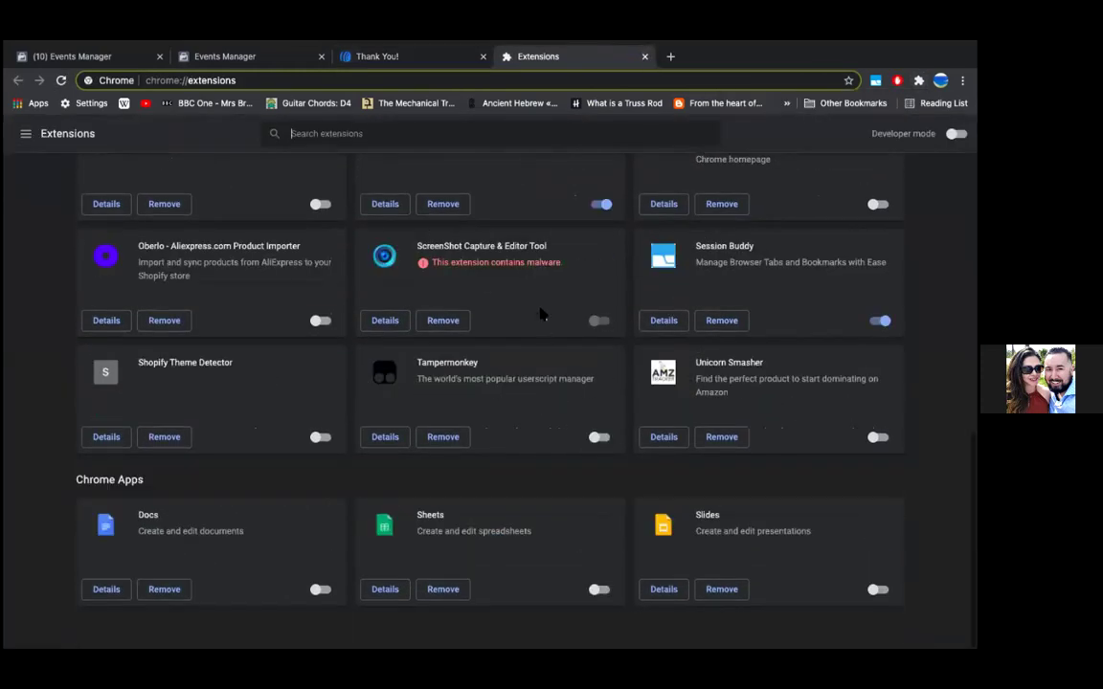
scroll(569, 229, "up", 10)
left_click(645, 56)
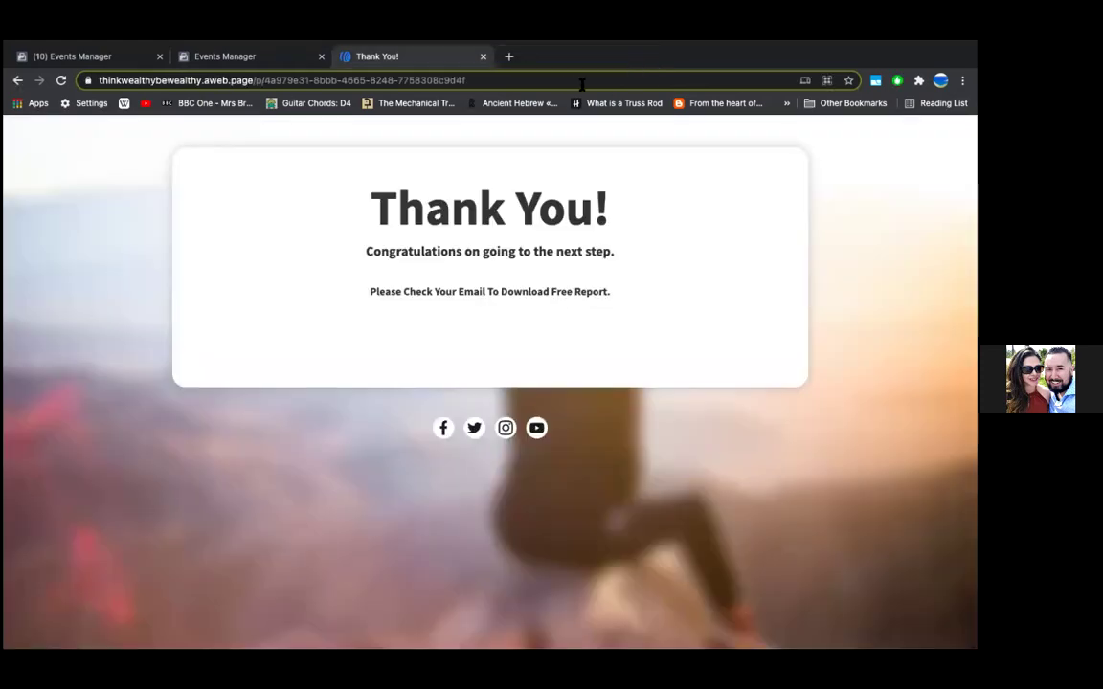
- Open the Chrome Web Store from Chrome's apps page in a new browser tab
left_click(508, 56)
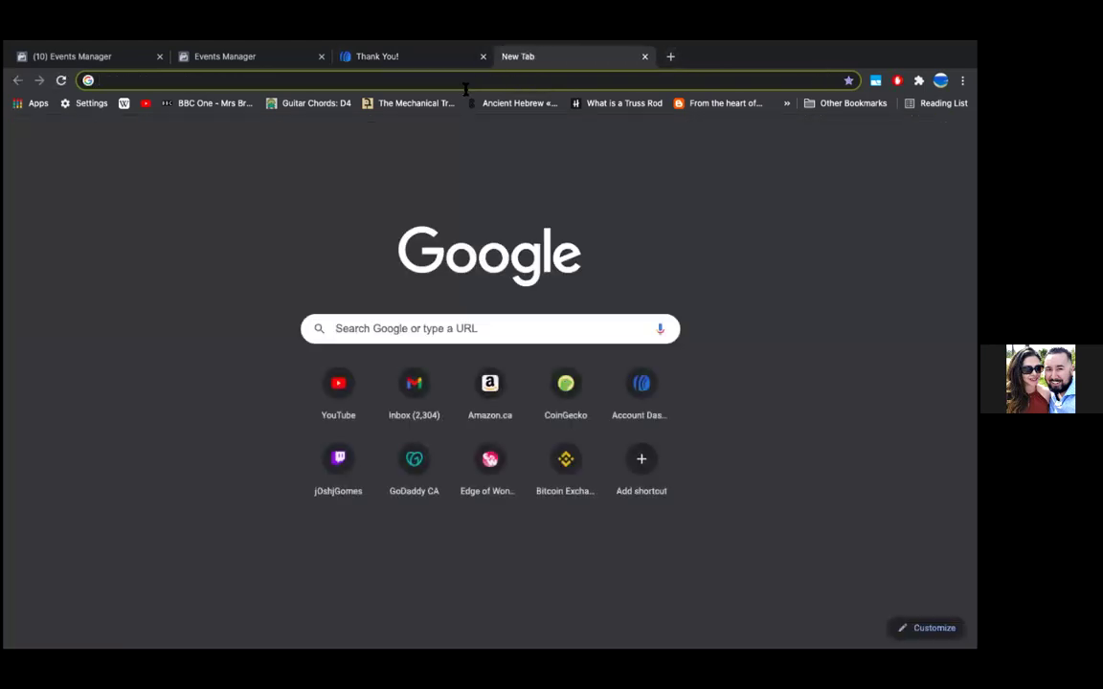
left_click(32, 104)
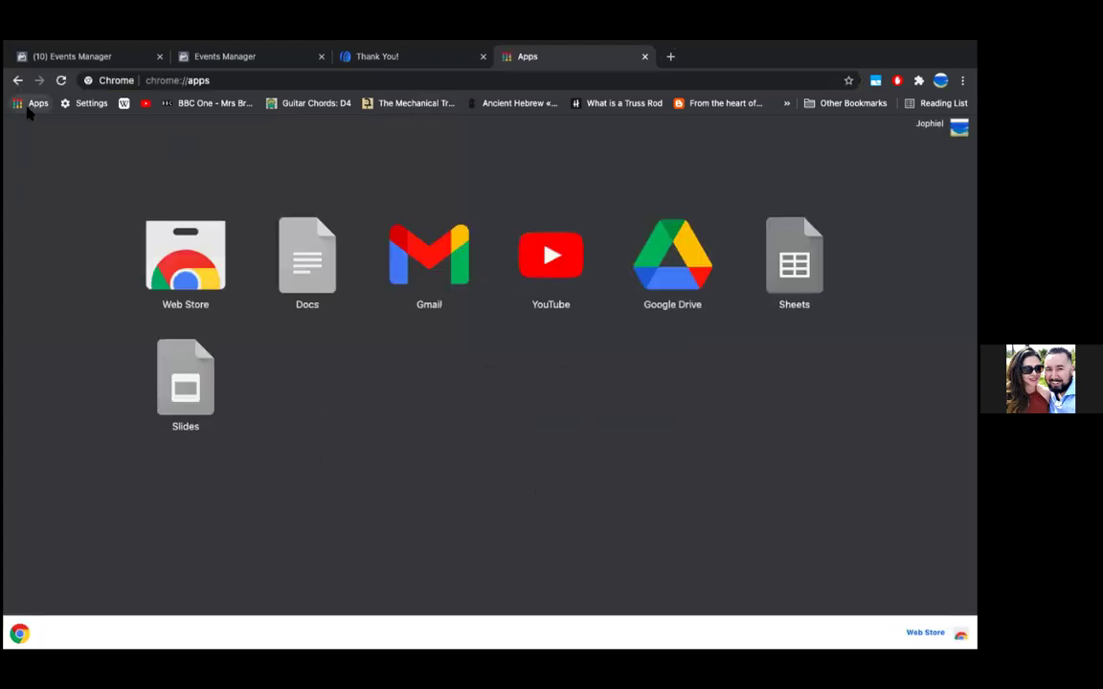
left_click(201, 249)
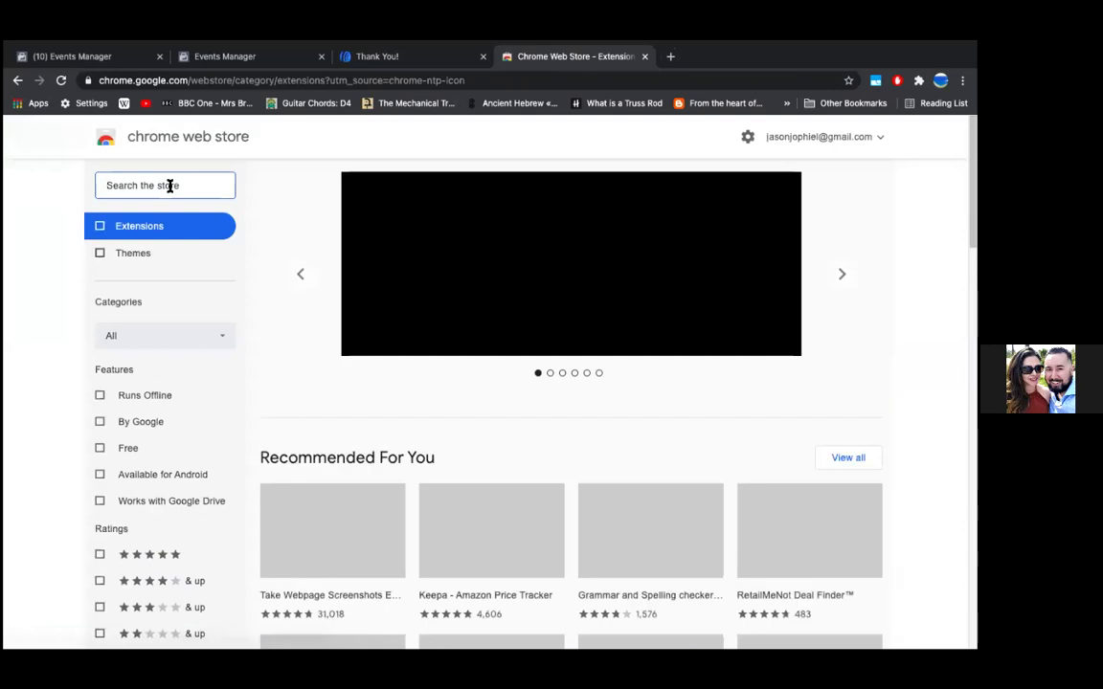
- Search the extension store for "facebook pixel helper" and open the Facebook Pixel Helper listing
left_click(169, 186)
type("face")
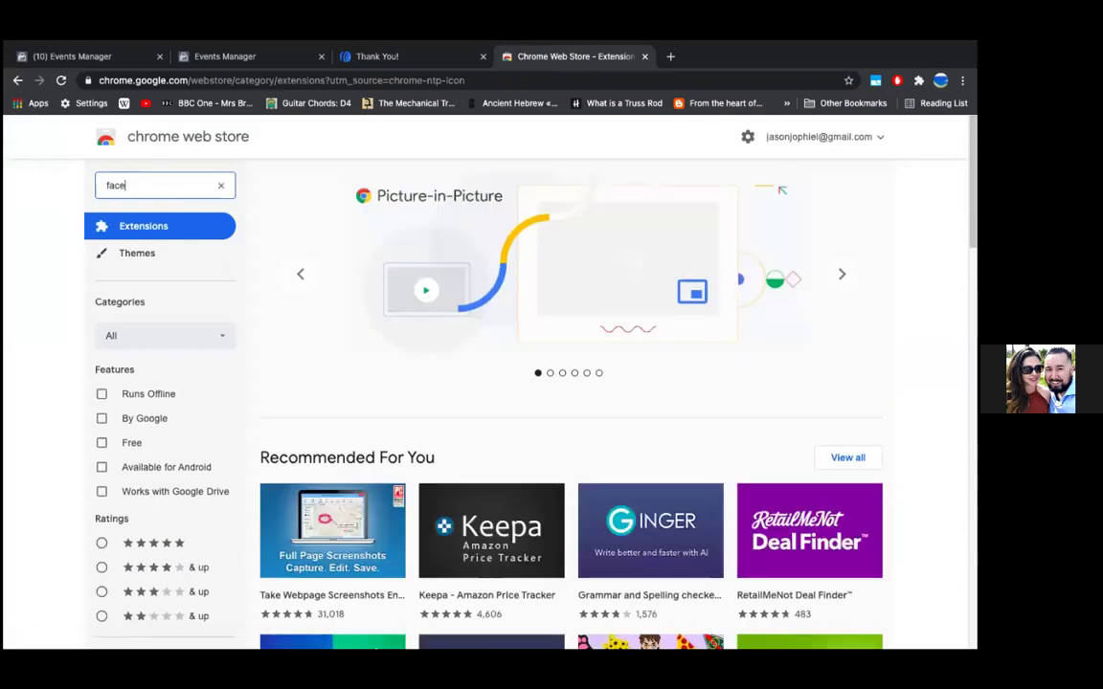
type("book pixel")
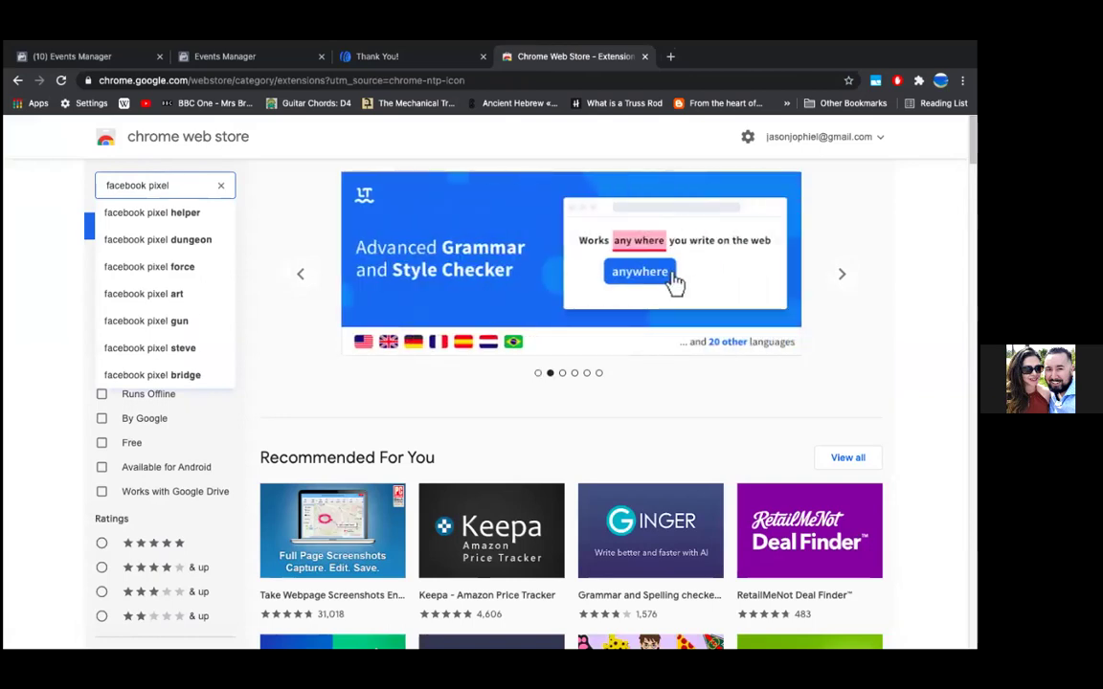
left_click(131, 212)
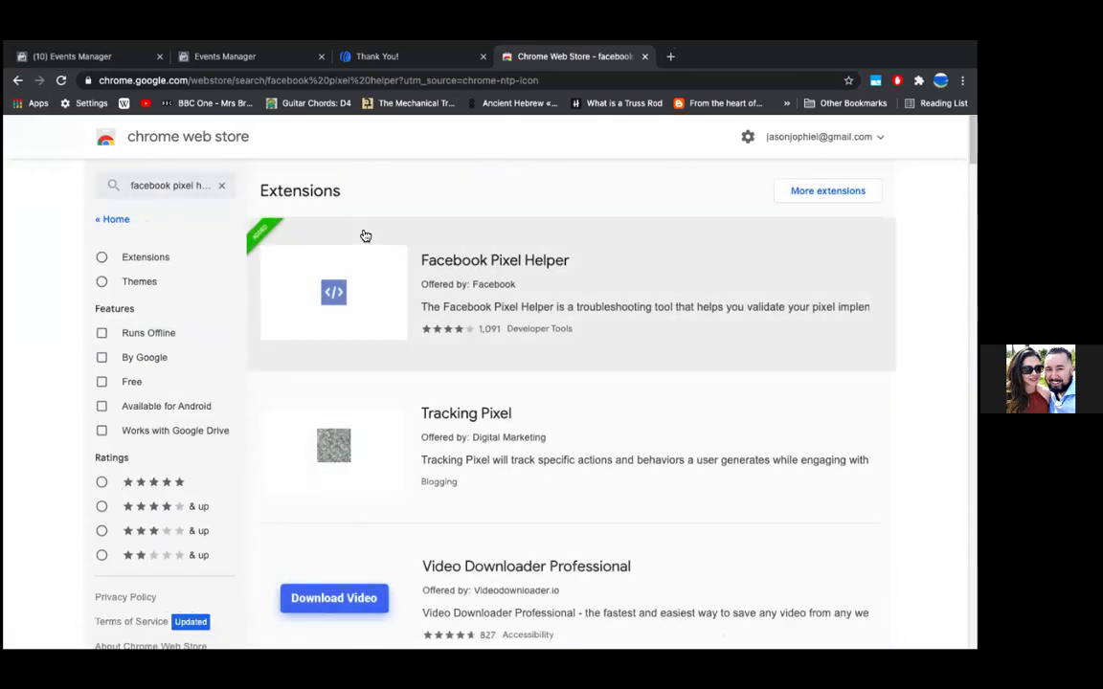
left_click(590, 262)
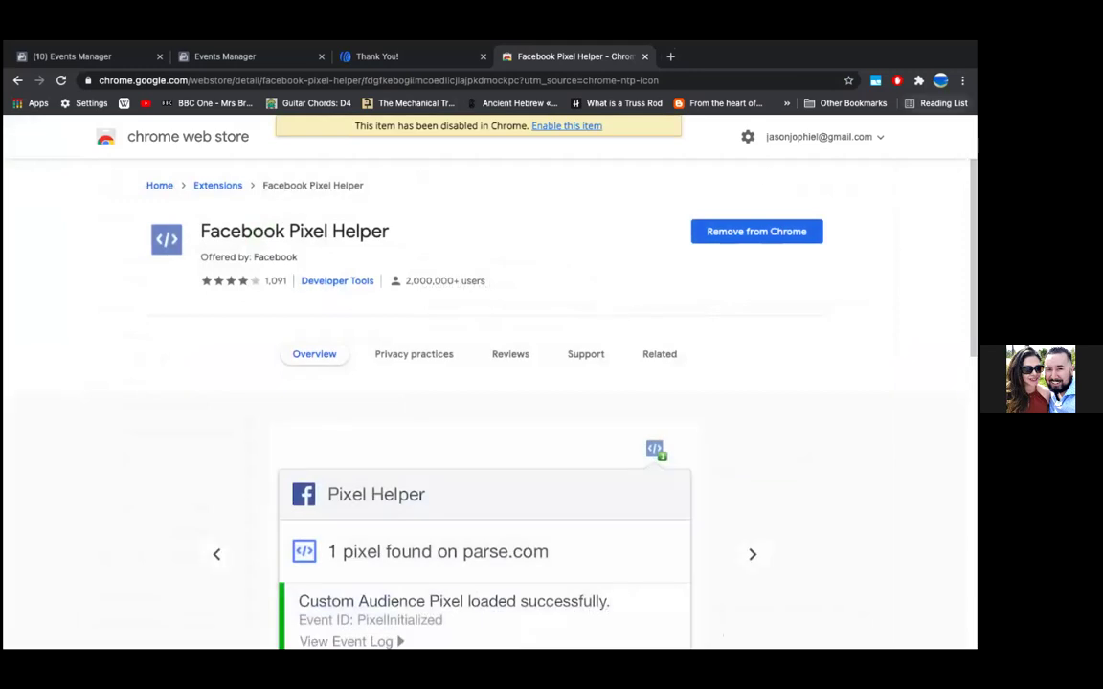
- Enable the Facebook Pixel Helper extension on the browser's extension management page and close that page
left_click(918, 80)
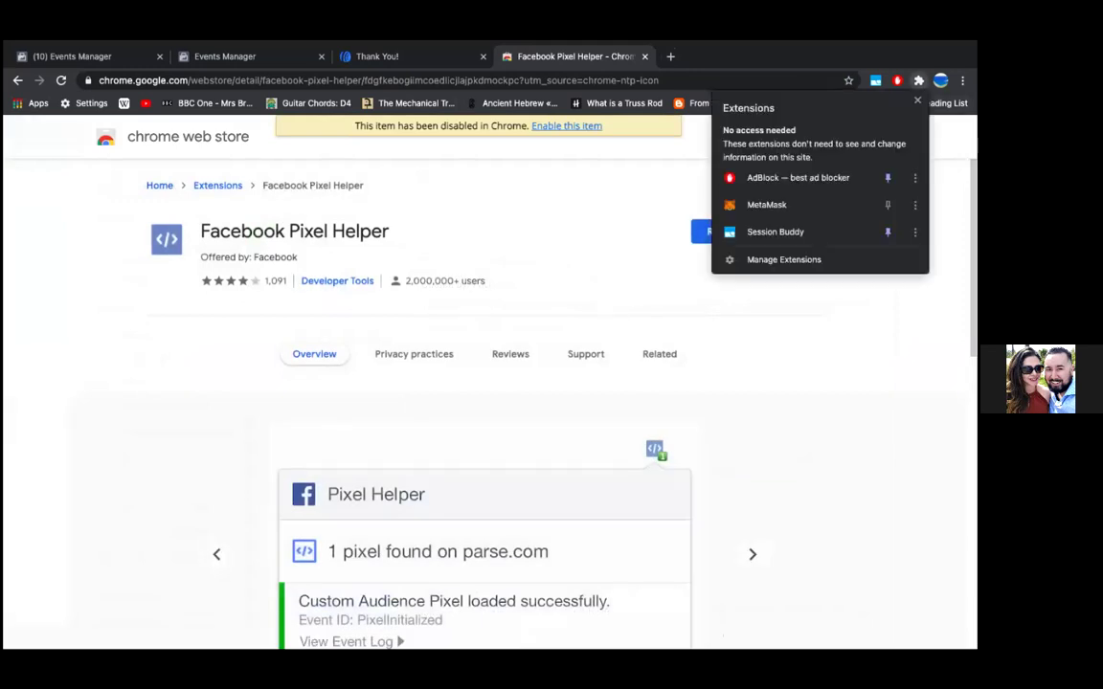
left_click(718, 247)
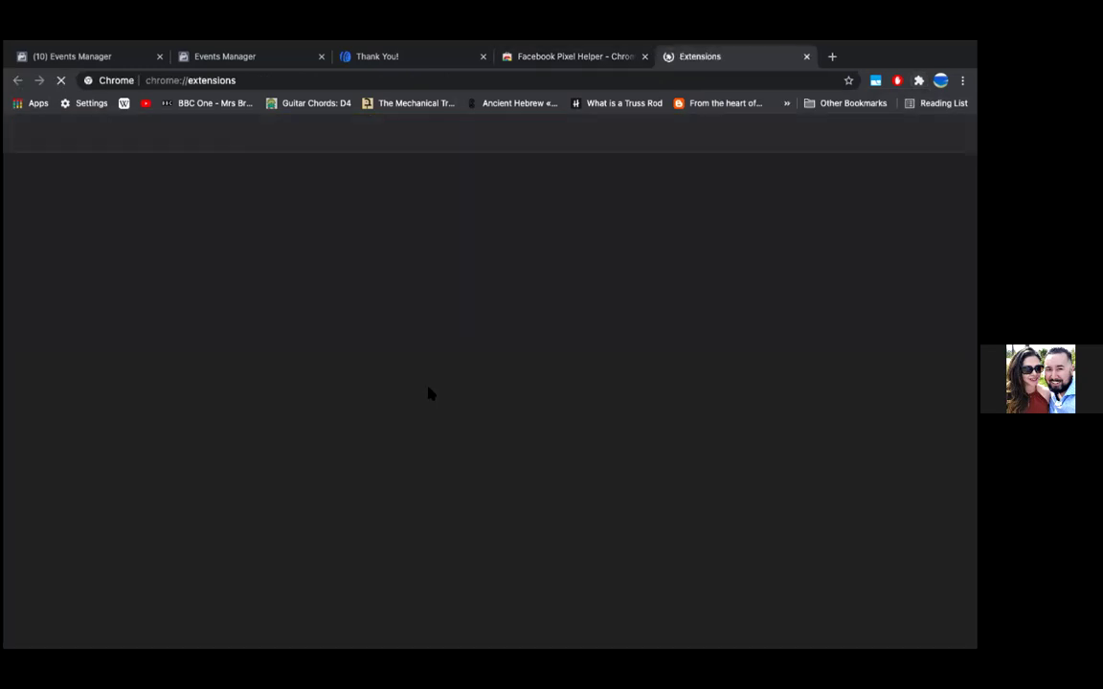
scroll(432, 414, "down", 3)
scroll(432, 414, "down", 5)
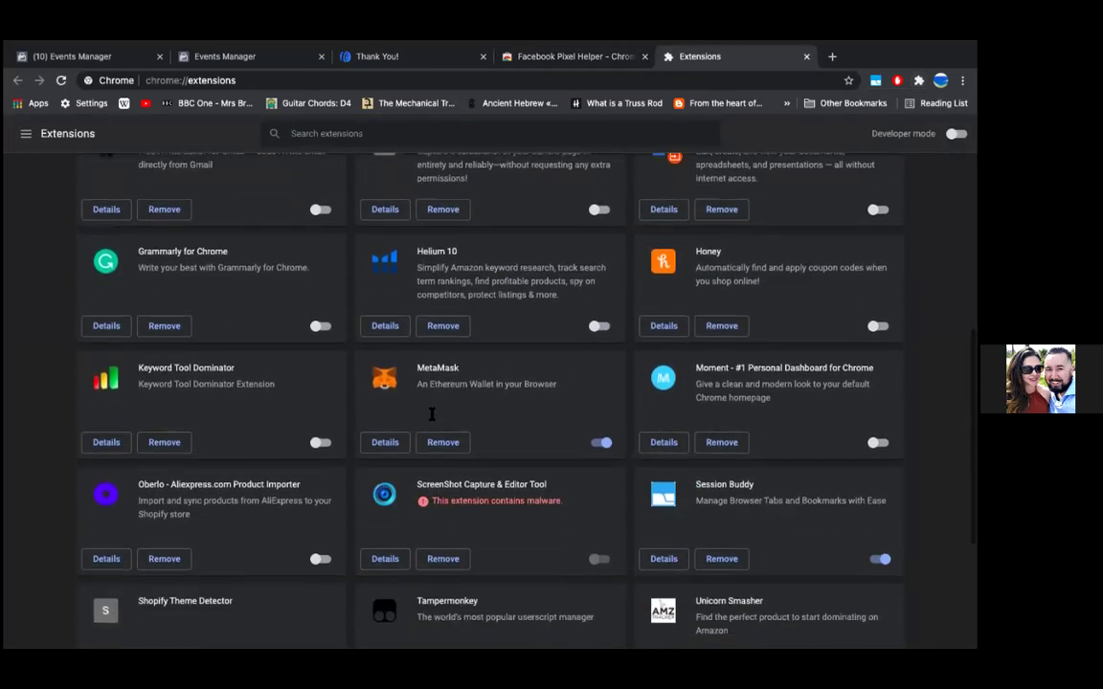
scroll(433, 418, "up", 10)
scroll(433, 416, "down", 1)
scroll(431, 413, "up", 1)
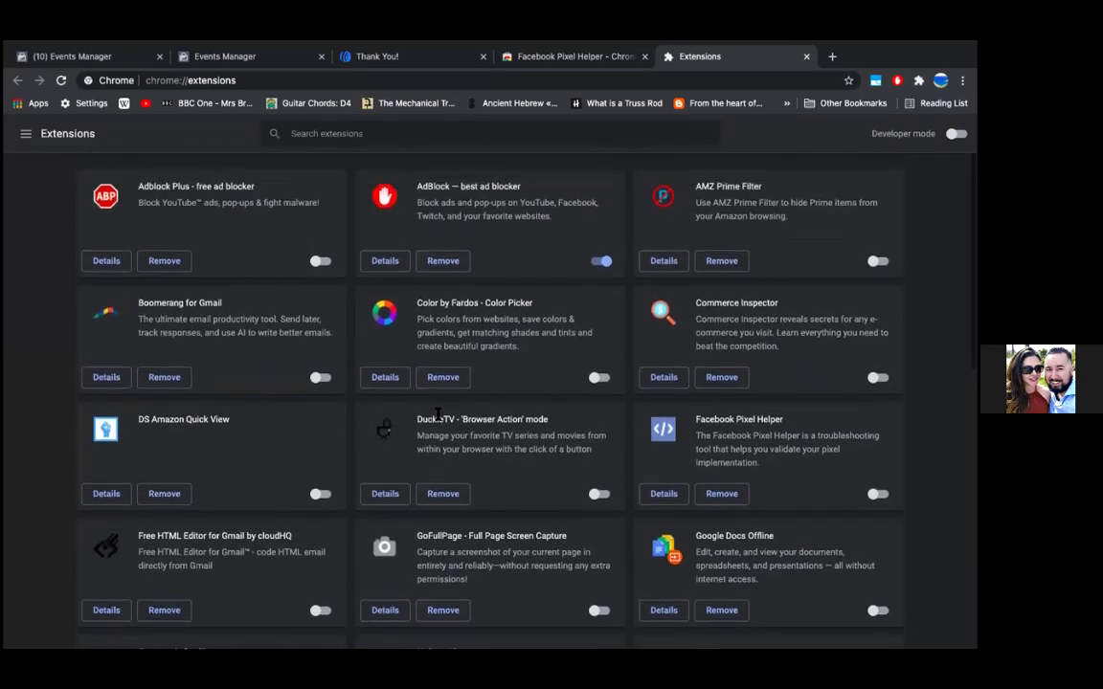
left_click(878, 494)
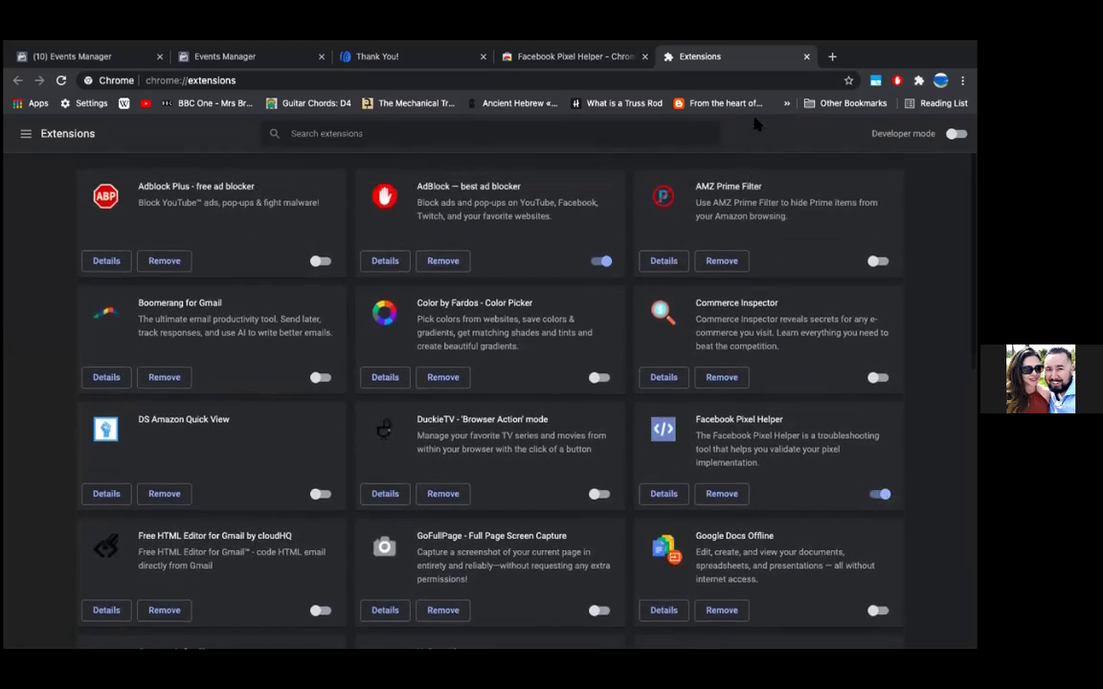
left_click(806, 57)
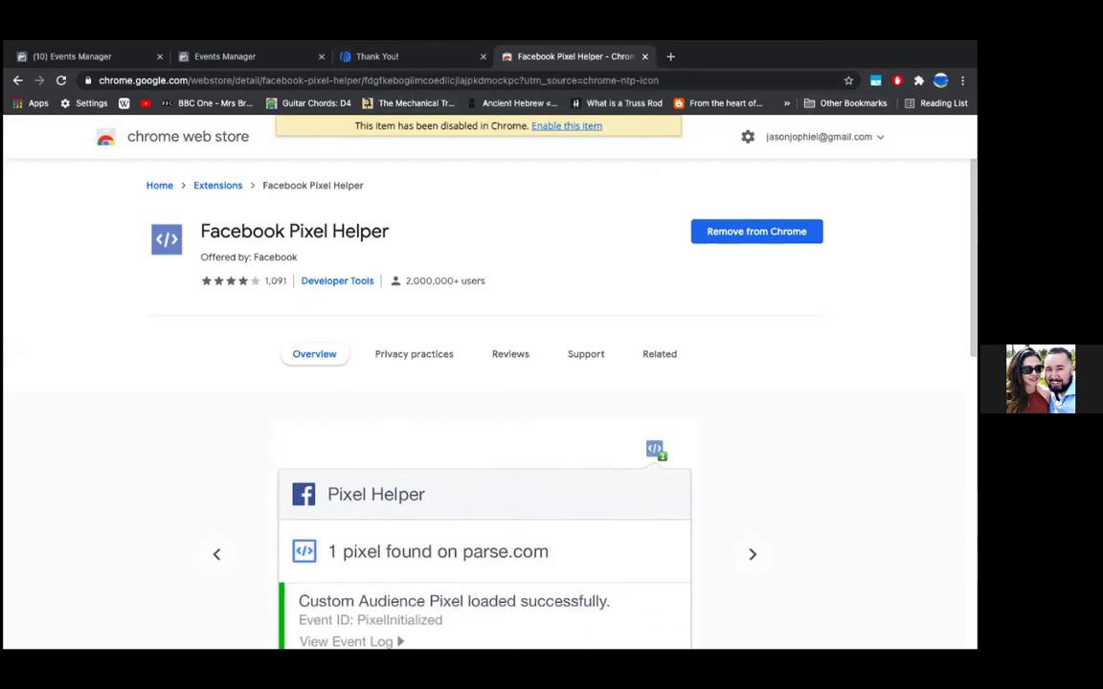
- Pin Facebook Pixel Helper to the browser toolbar and close its store listing
left_click(918, 80)
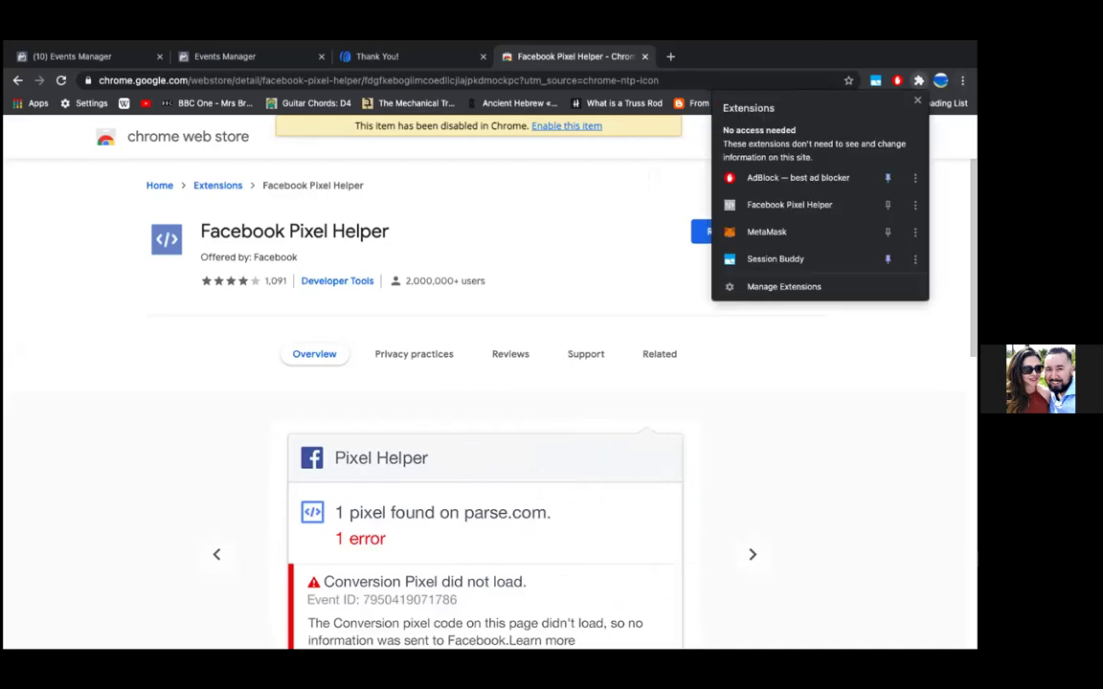
left_click(887, 204)
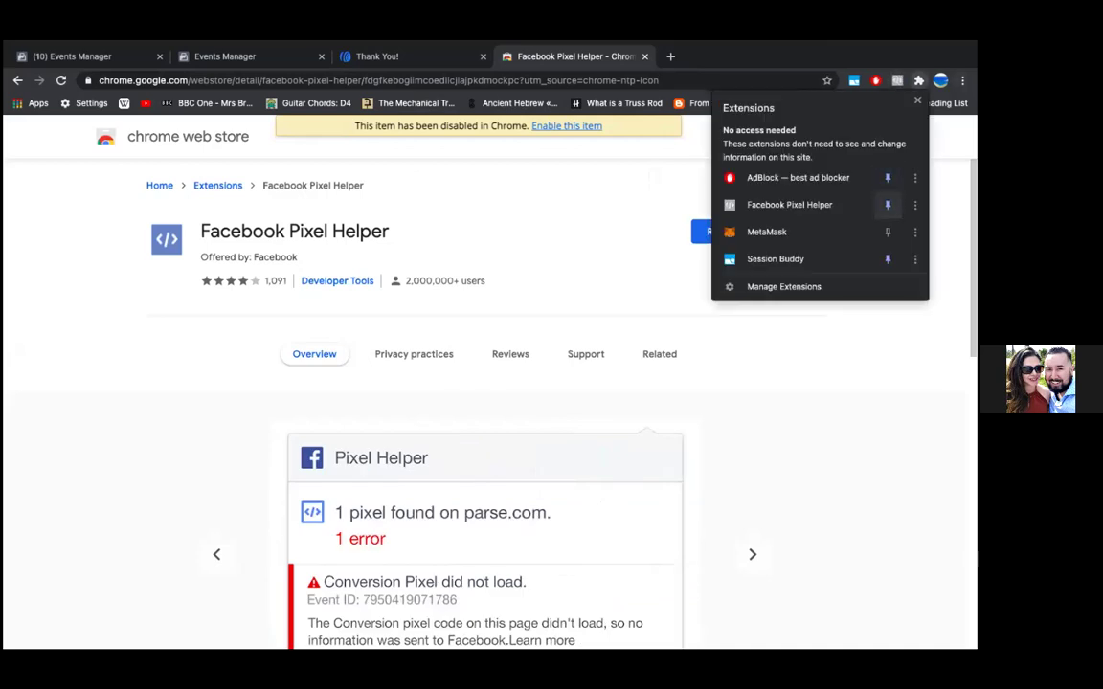
key("Escape")
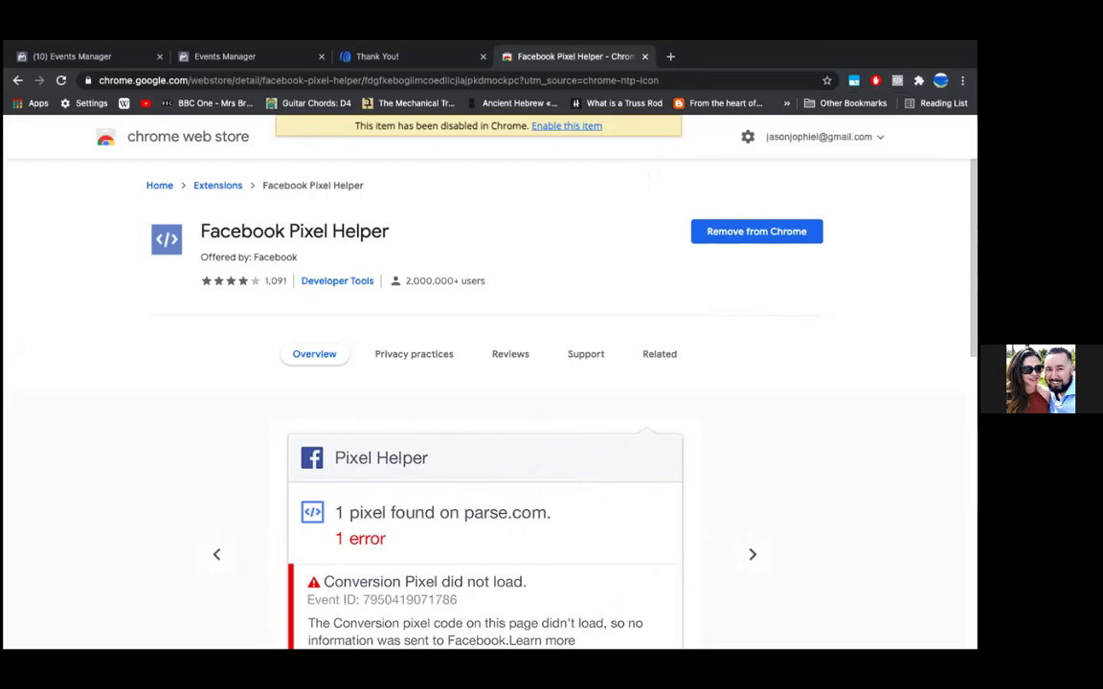
left_click(644, 57)
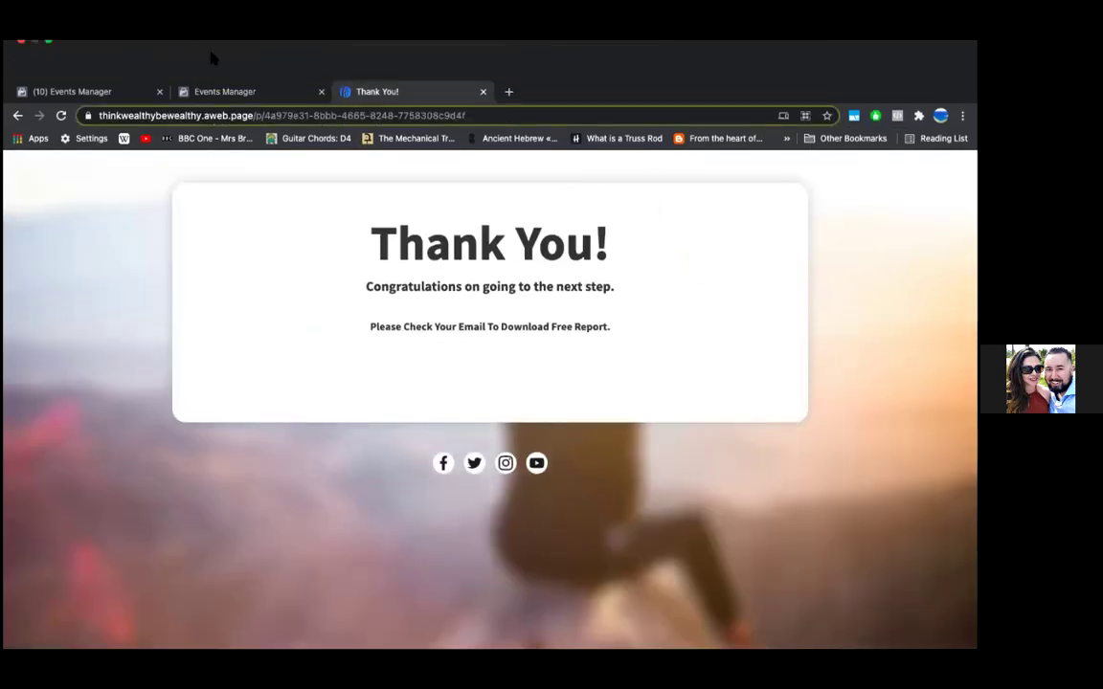
- Switch from the Custom Conversions page to the thank-you page and check it for pixels with Facebook Pixel Helper
left_click(205, 89)
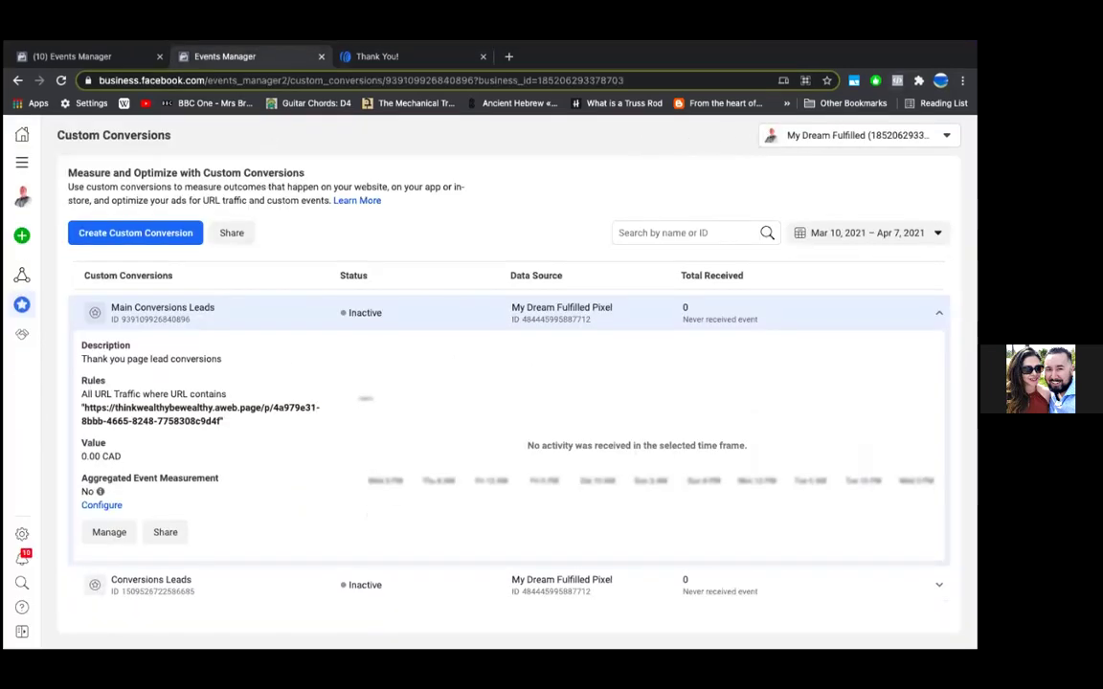
left_click(897, 81)
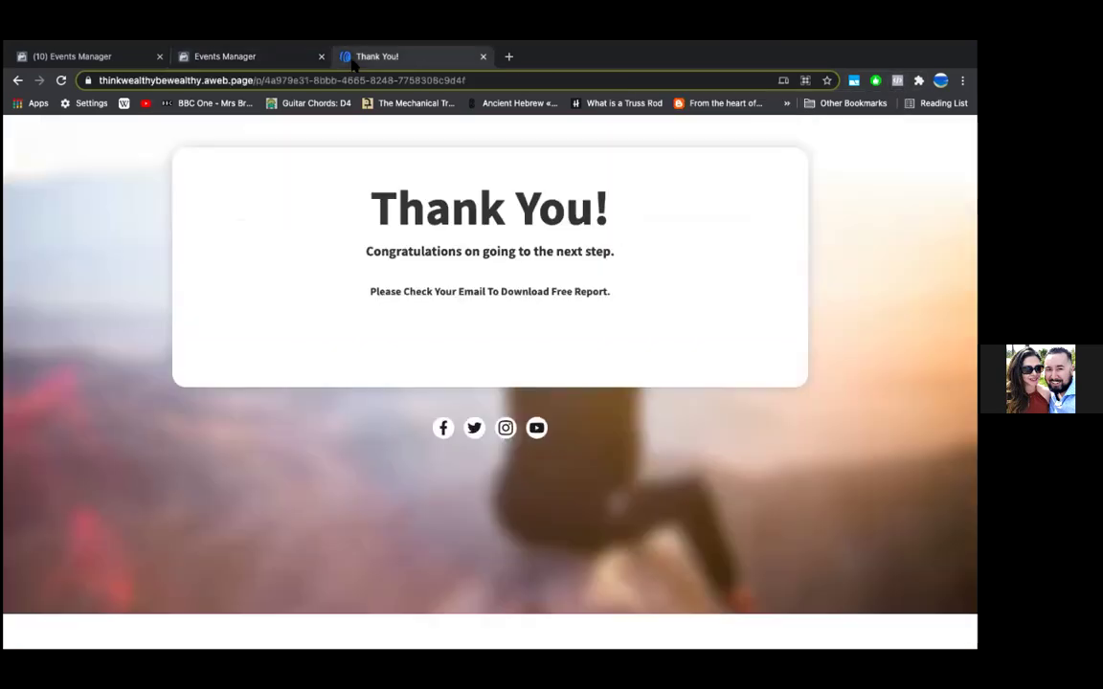
left_click(354, 56)
left_click(897, 80)
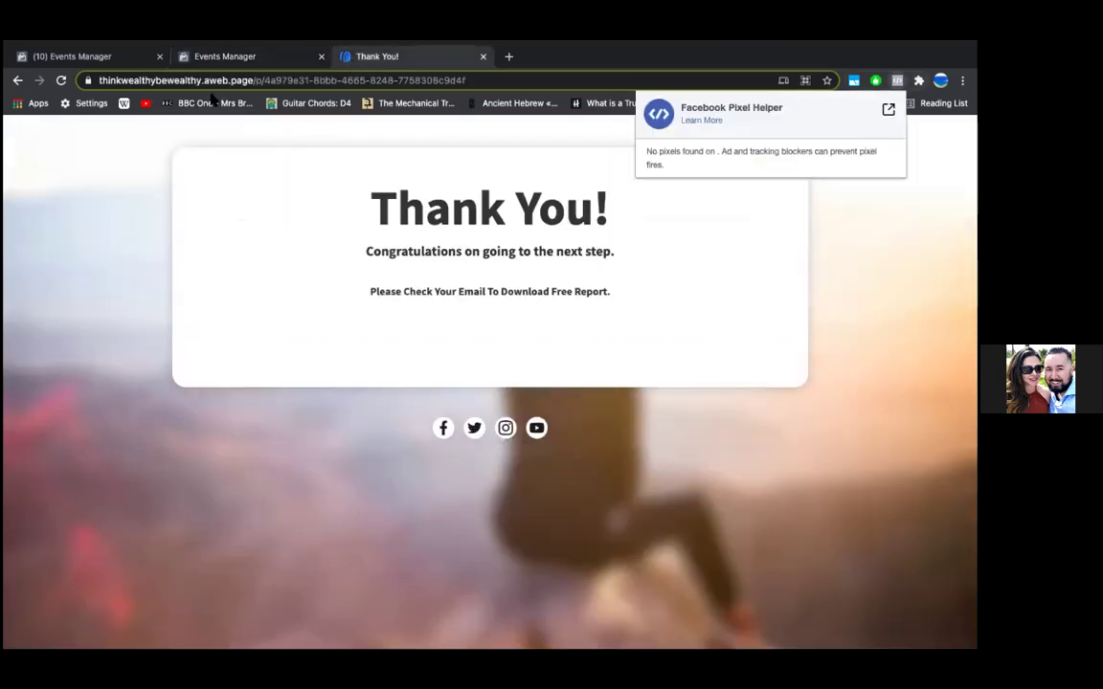
- Reload and recheck the thank-you page with Facebook Pixel Helper, and return to the first Events Manager page
left_click(60, 80)
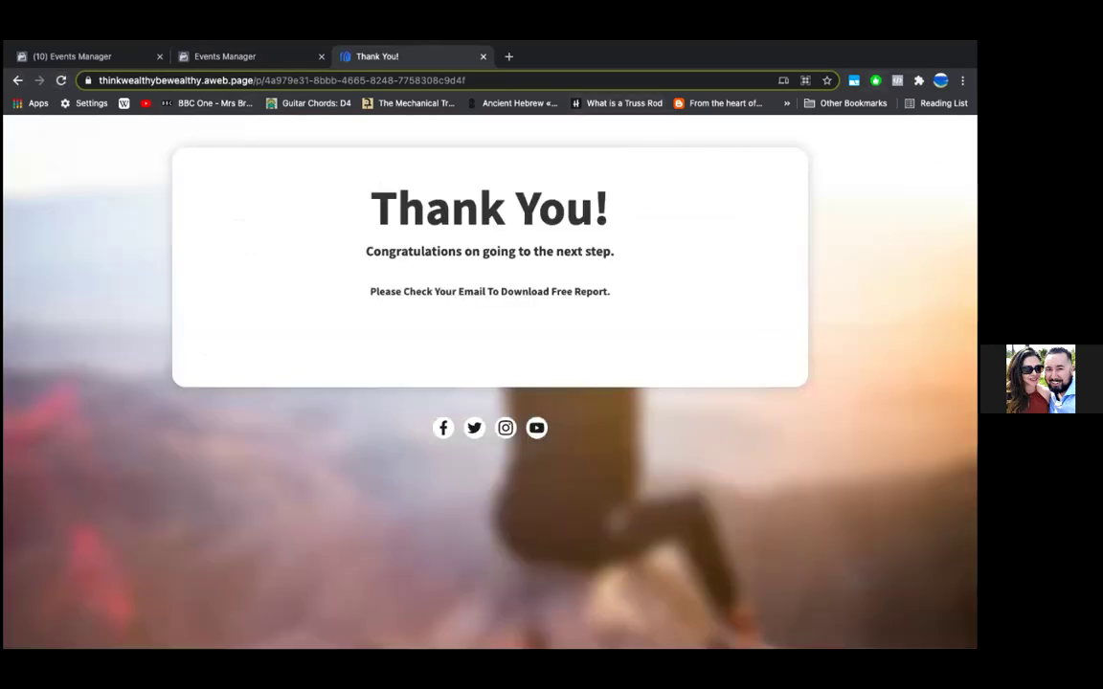
left_click(897, 80)
left_click(816, 264)
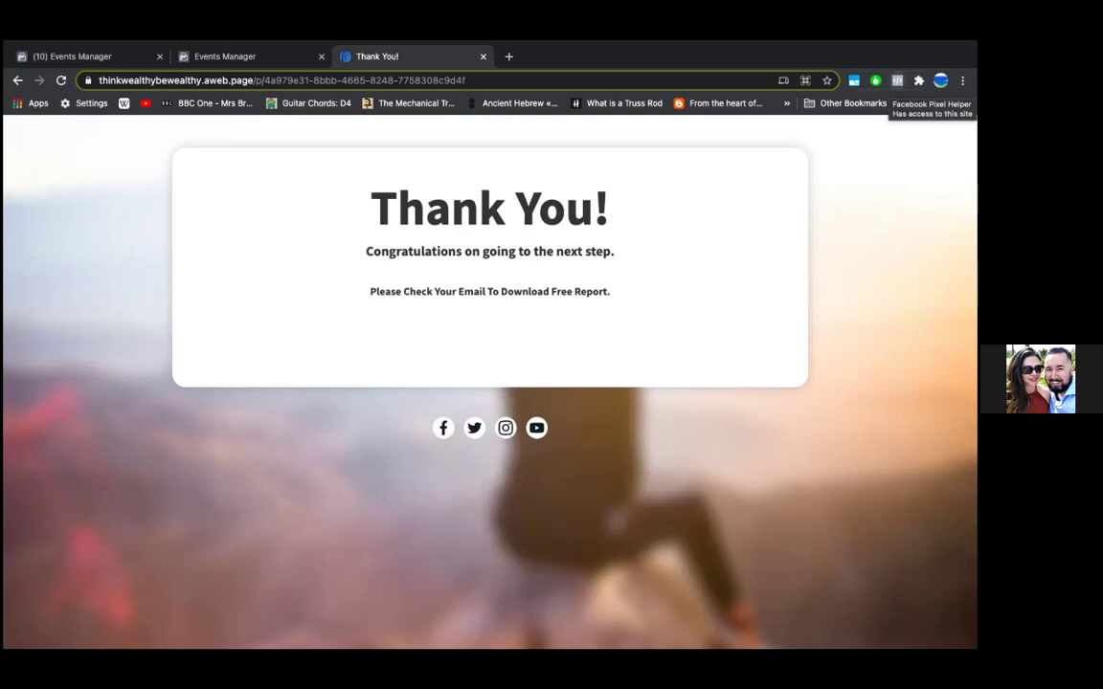
left_click(897, 80)
left_click(763, 313)
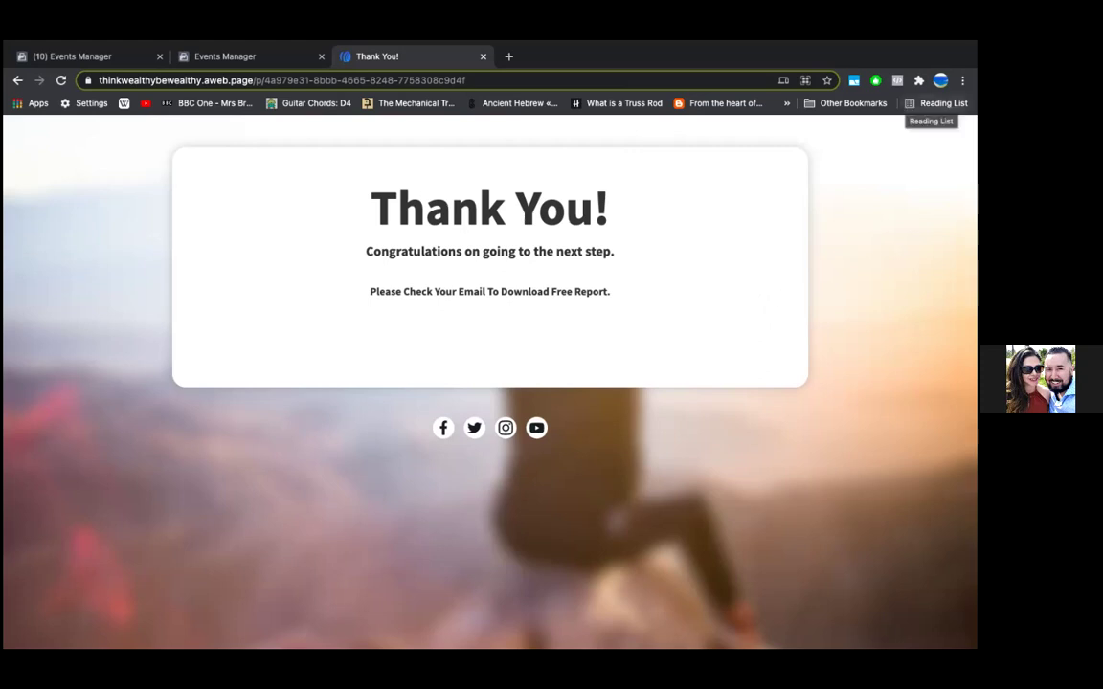
left_click(238, 58)
left_click(109, 59)
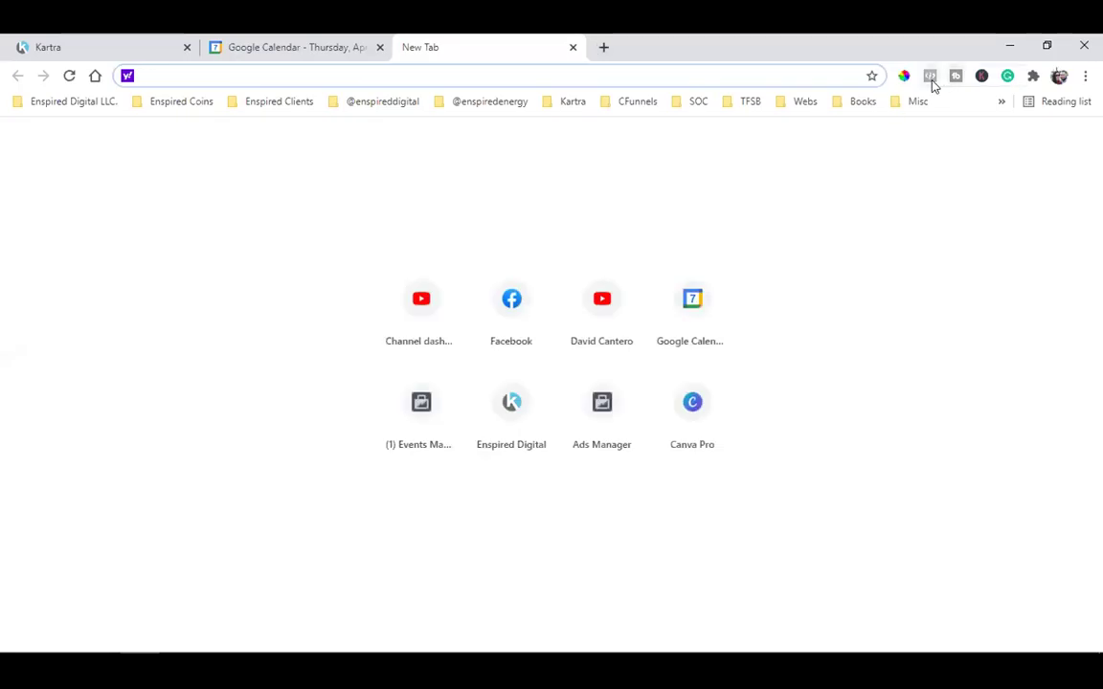
- Open the WEBCLASS IN PROGRESS page from the TFSB bookmarks and inspect its pixels with Facebook Pixel Helper
left_click(930, 77)
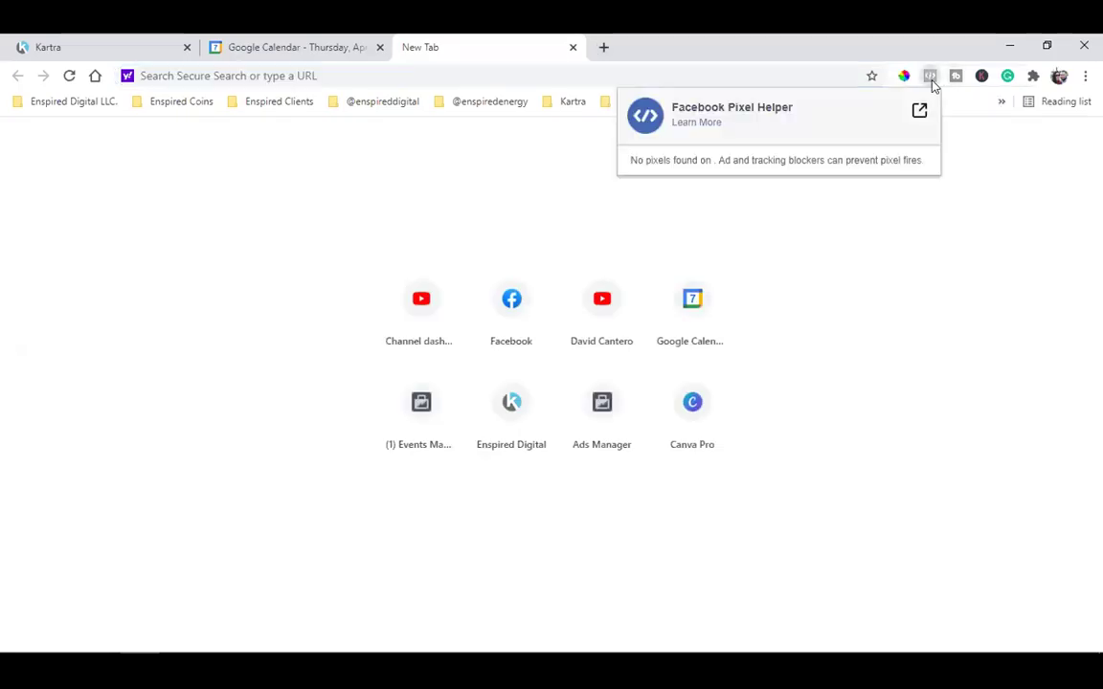
left_click(940, 271)
left_click(733, 104)
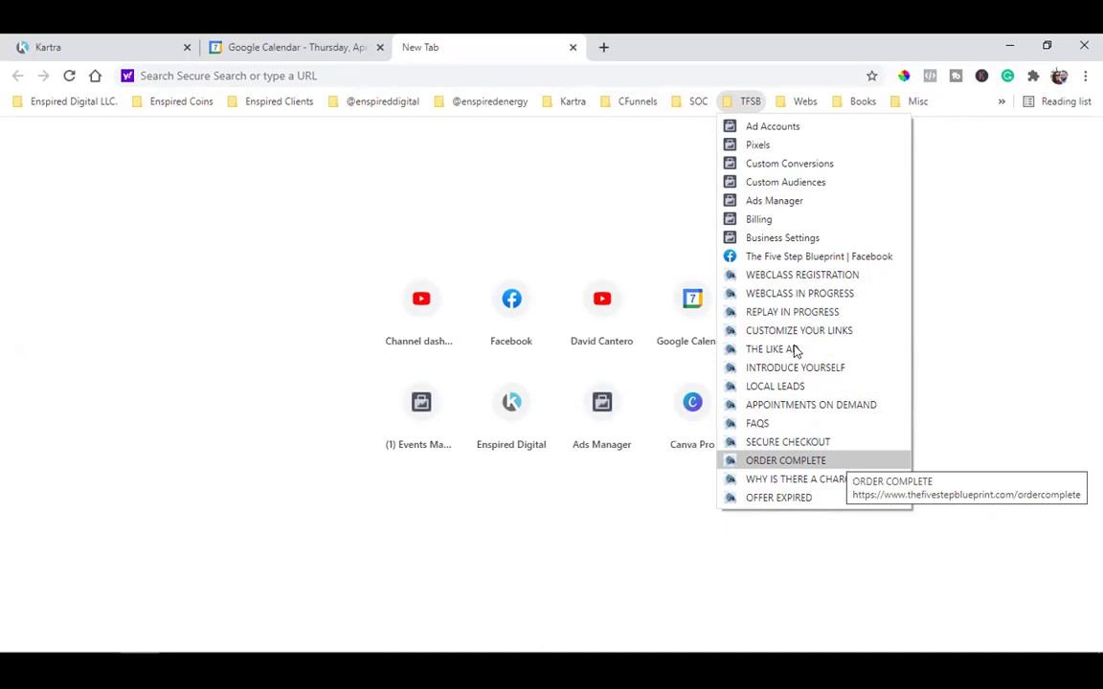
left_click(856, 302)
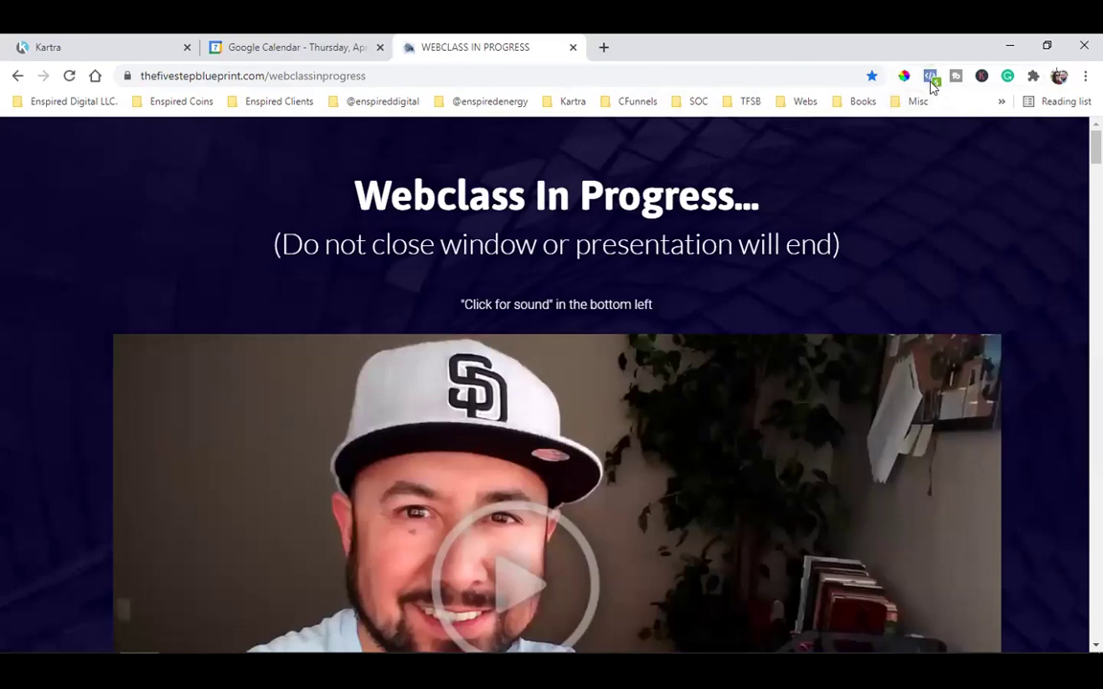
left_click(930, 77)
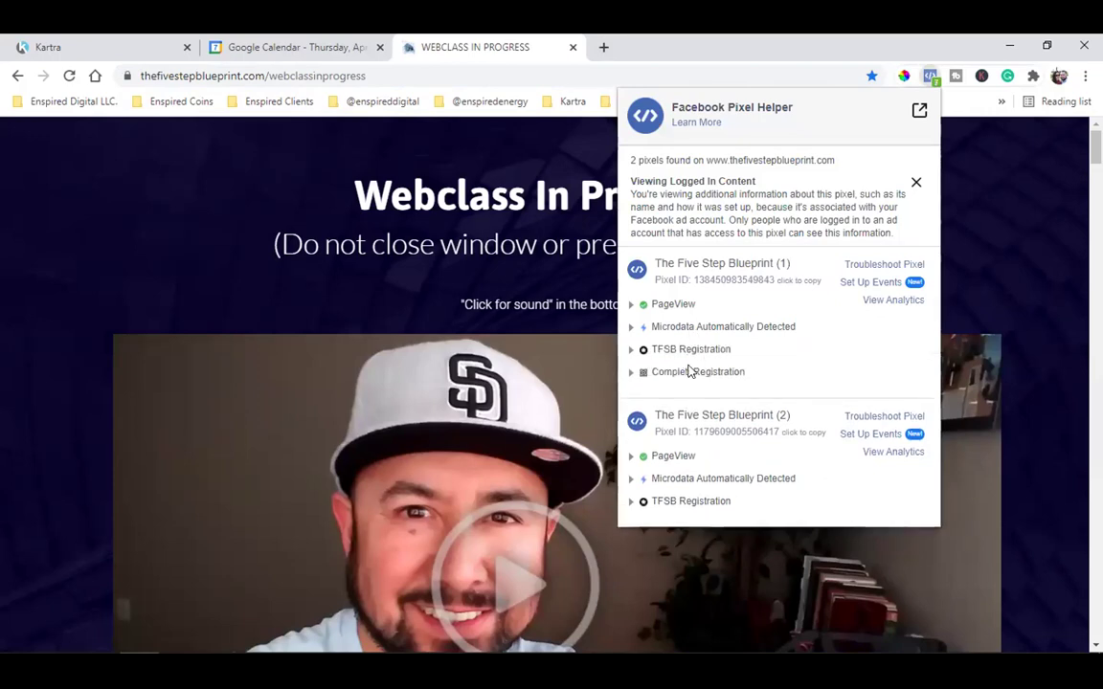
- Highlight the name of the pixel The Five Step Blueprint (1) in the Pixel Helper results, and close the results
triple_click(715, 265)
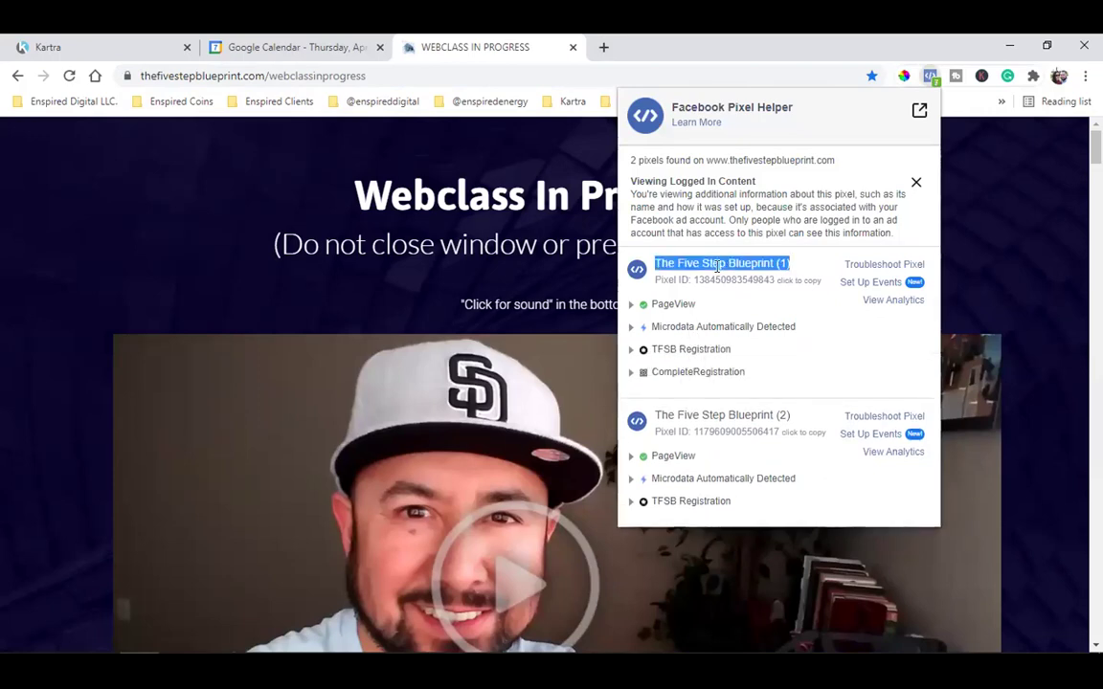
left_click(717, 266)
left_click_drag(708, 266, 783, 265)
left_click(781, 265)
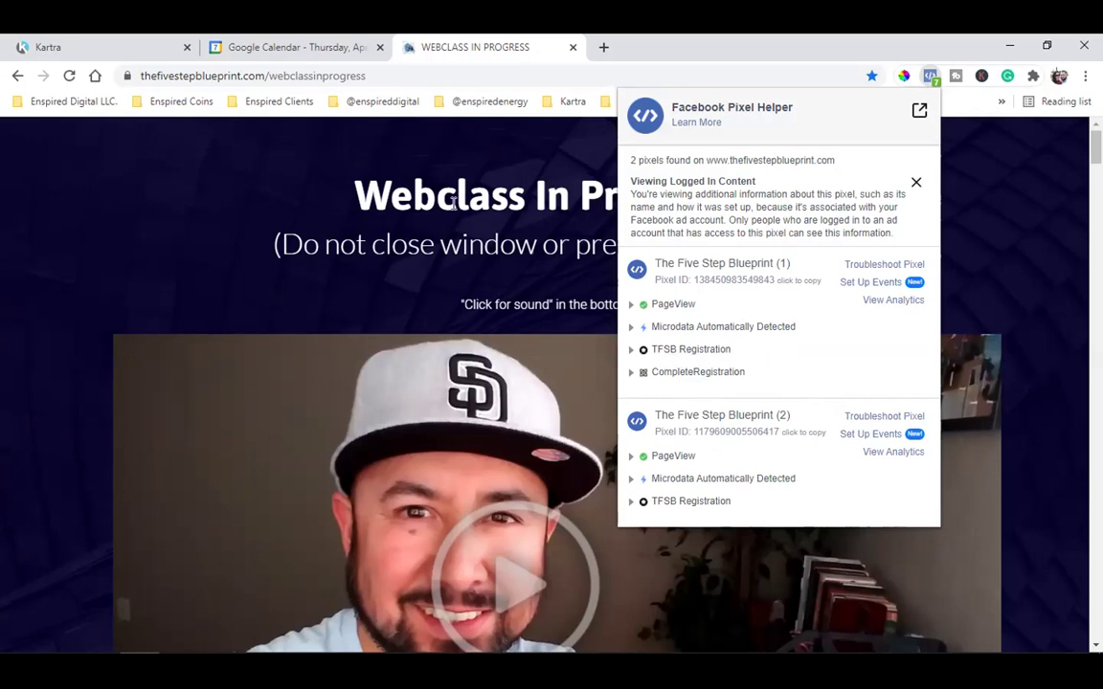
left_click(192, 237)
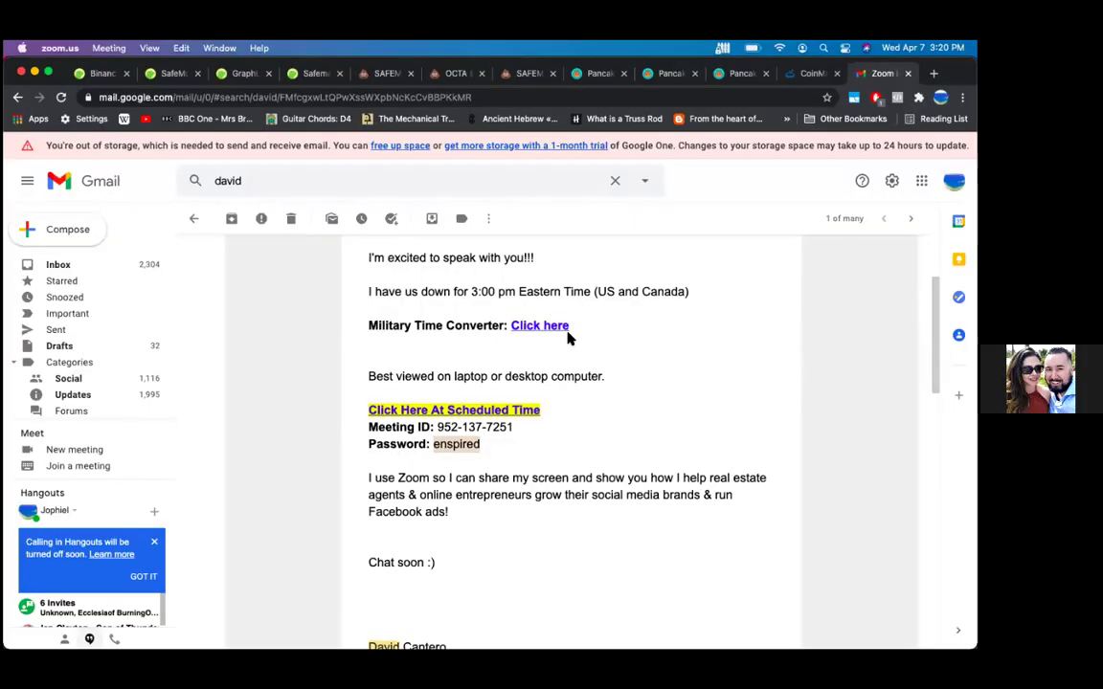
- Return to the browser window with Events Manager, view the thank-you page and switch to the Custom Conversions page
key("ctrl+Right")
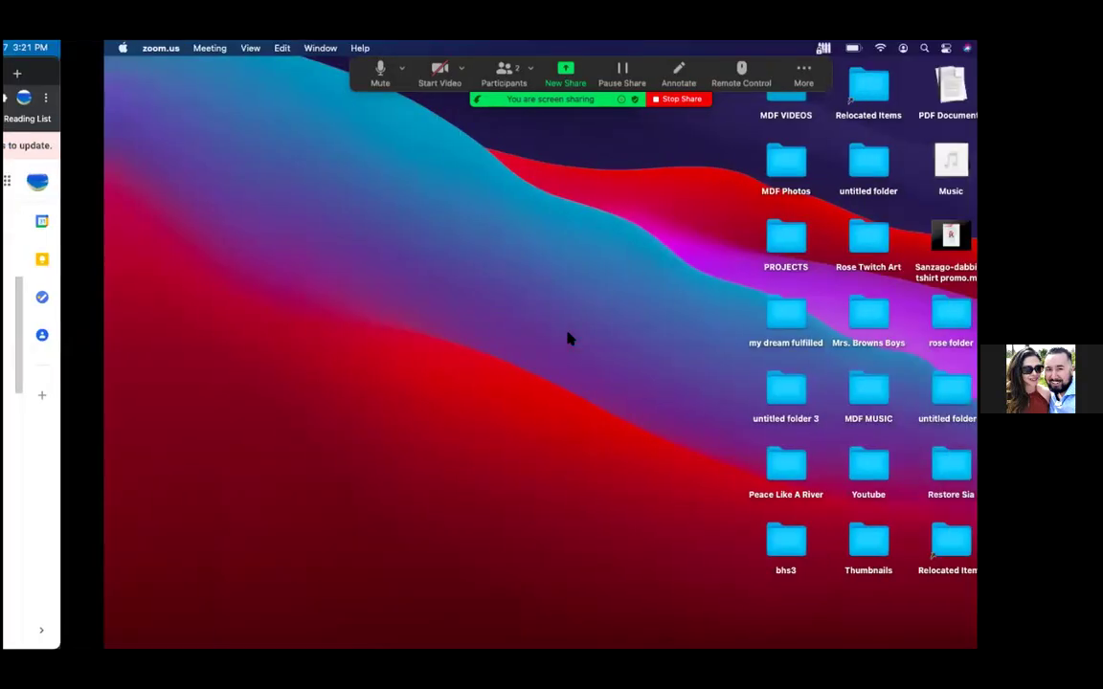
key("ctrl+Right")
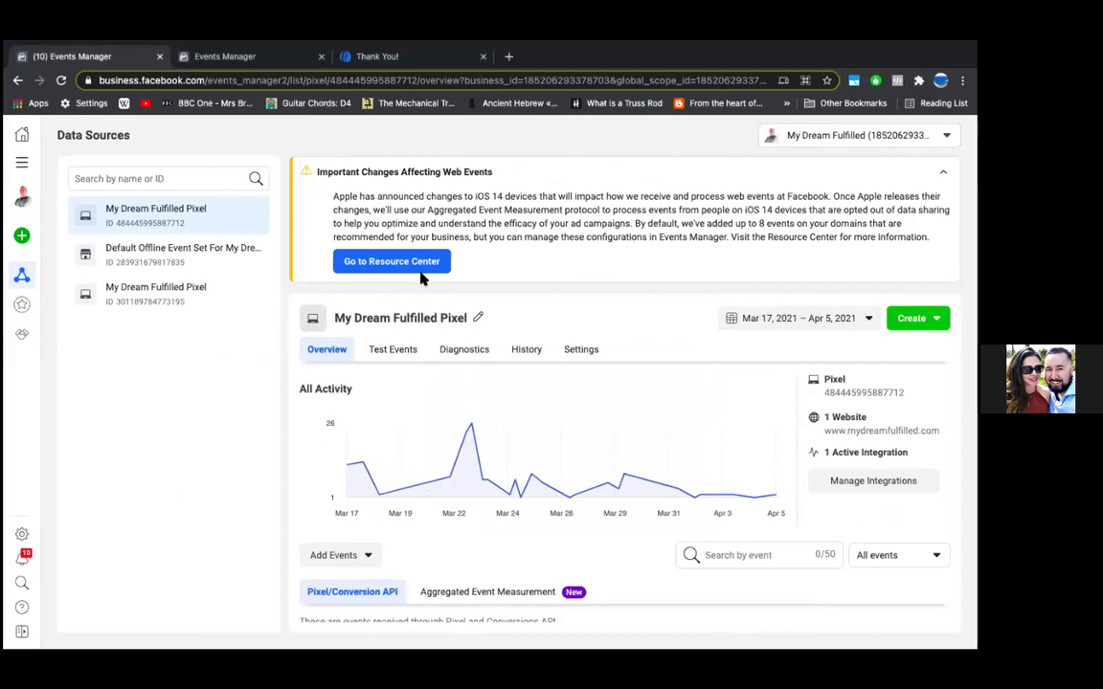
left_click(346, 59)
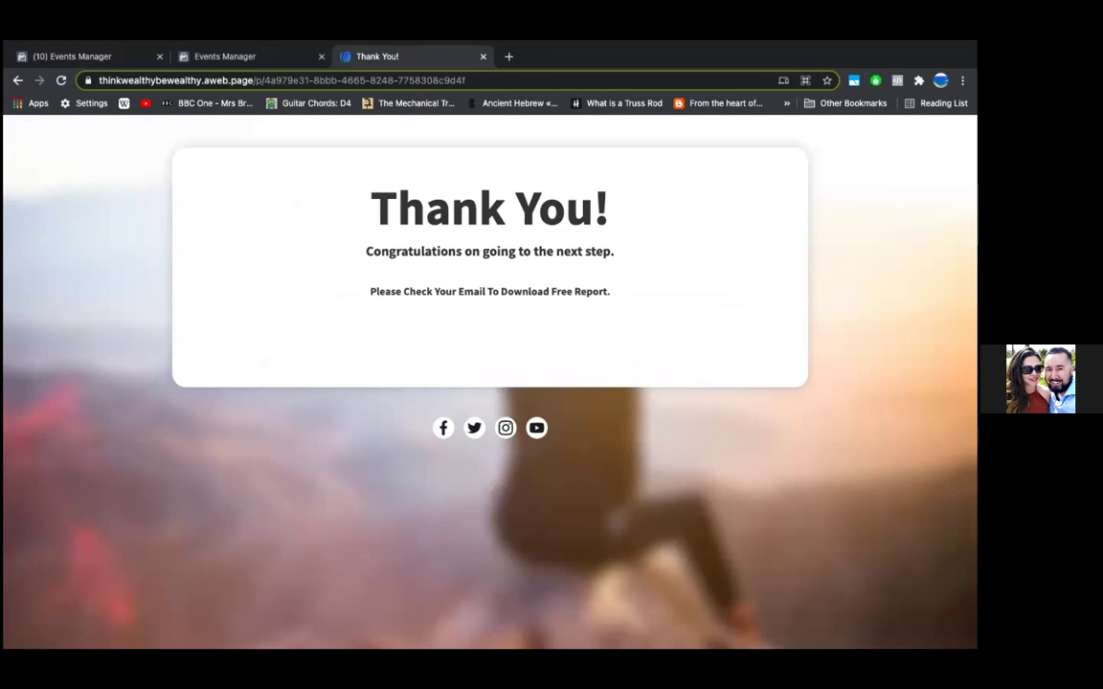
left_click(250, 57)
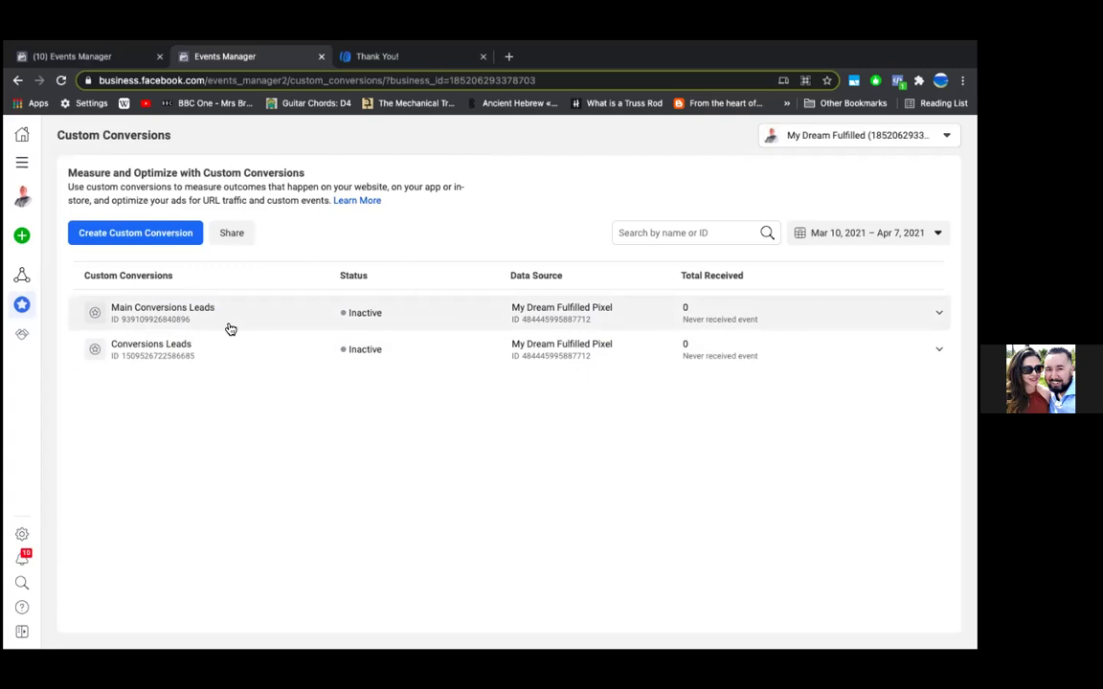
- View the thank-you page again, return to the Custom Conversions page and reload it
left_click(345, 57)
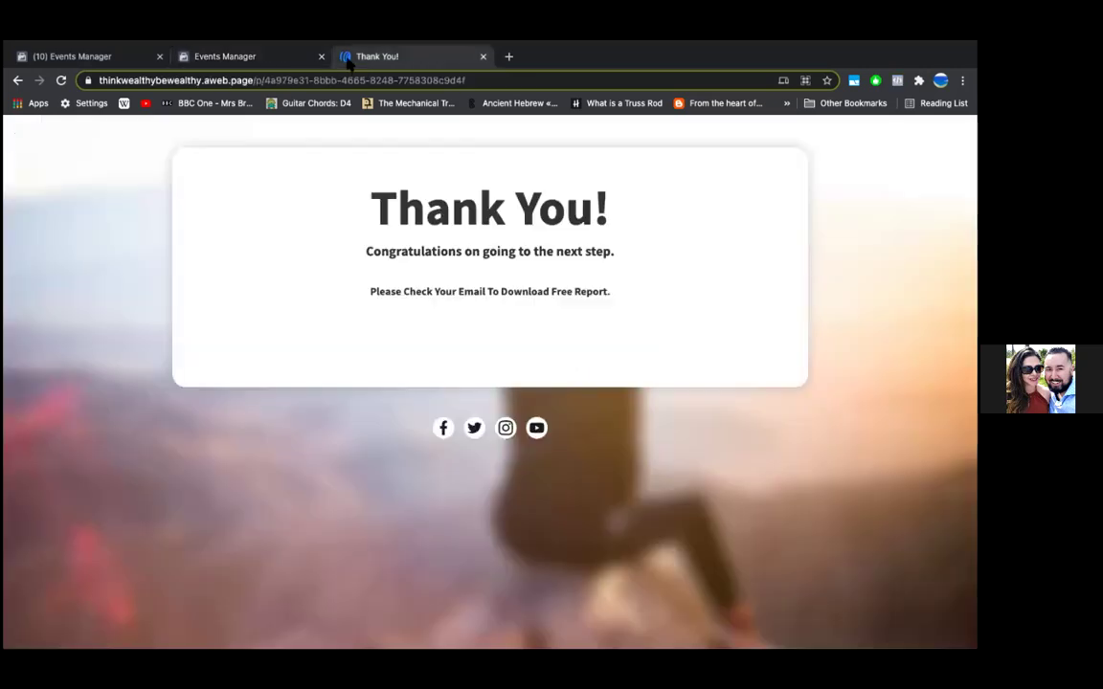
left_click(203, 55)
left_click(61, 80)
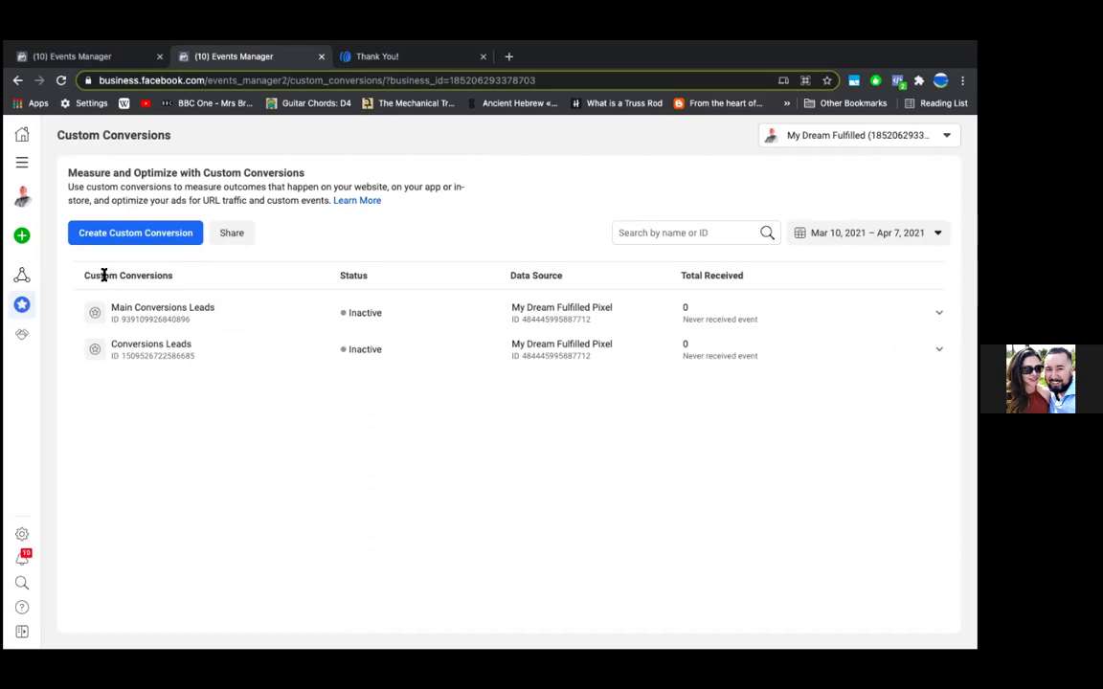
- Go to the Events Manager data sources and rename the first My Dream Fulfilled Pixel as Main My Dream Fulfilled Pixel
mouse_move(35, 295)
left_click(22, 164)
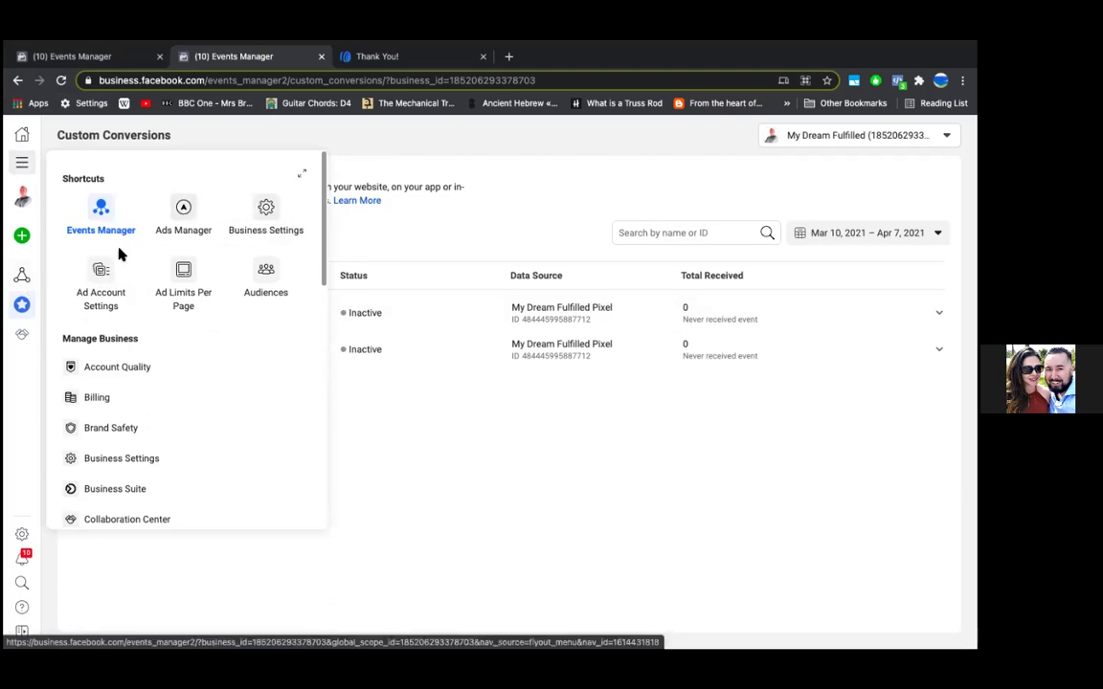
left_click(101, 208)
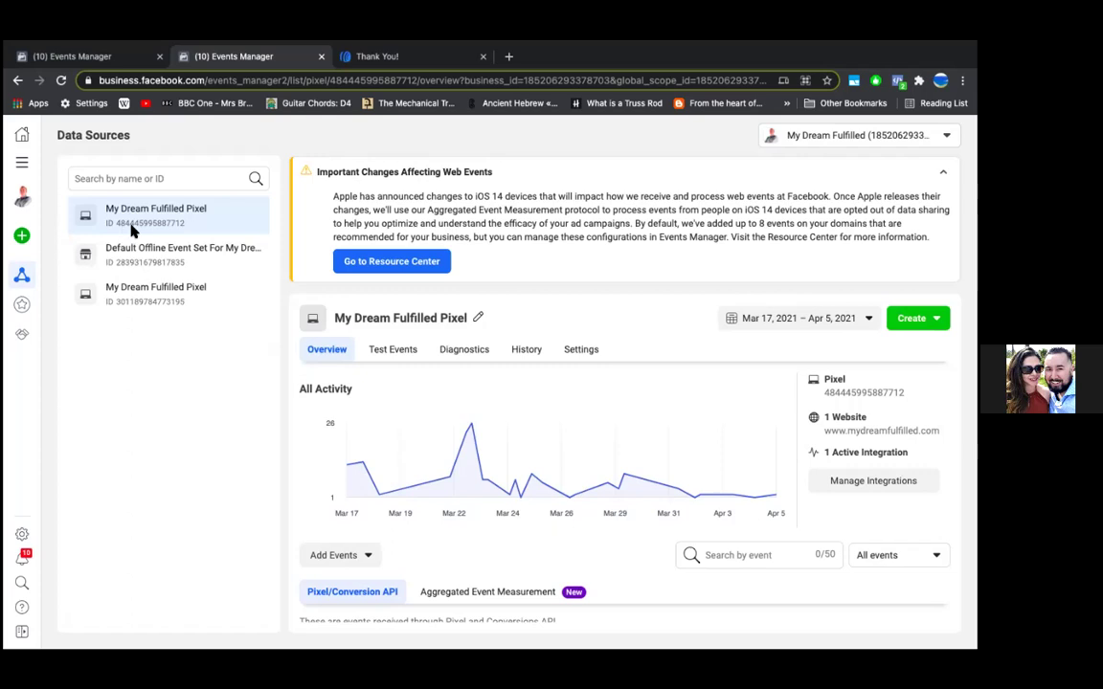
left_click(153, 222)
left_click(477, 317)
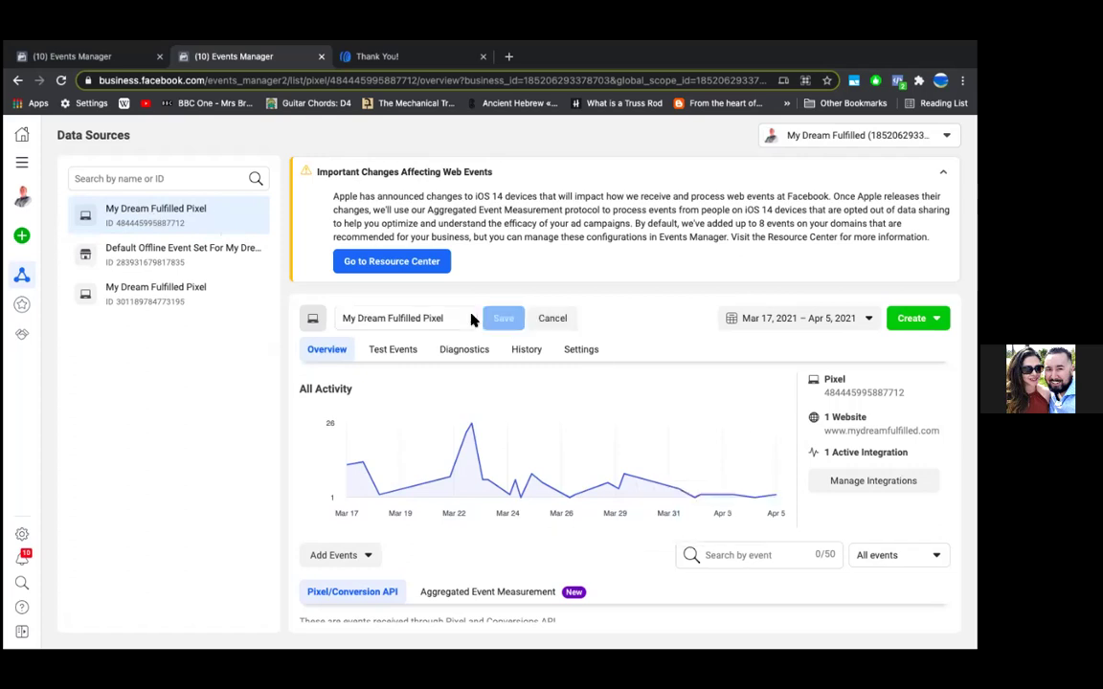
left_click(427, 317)
type("Main")
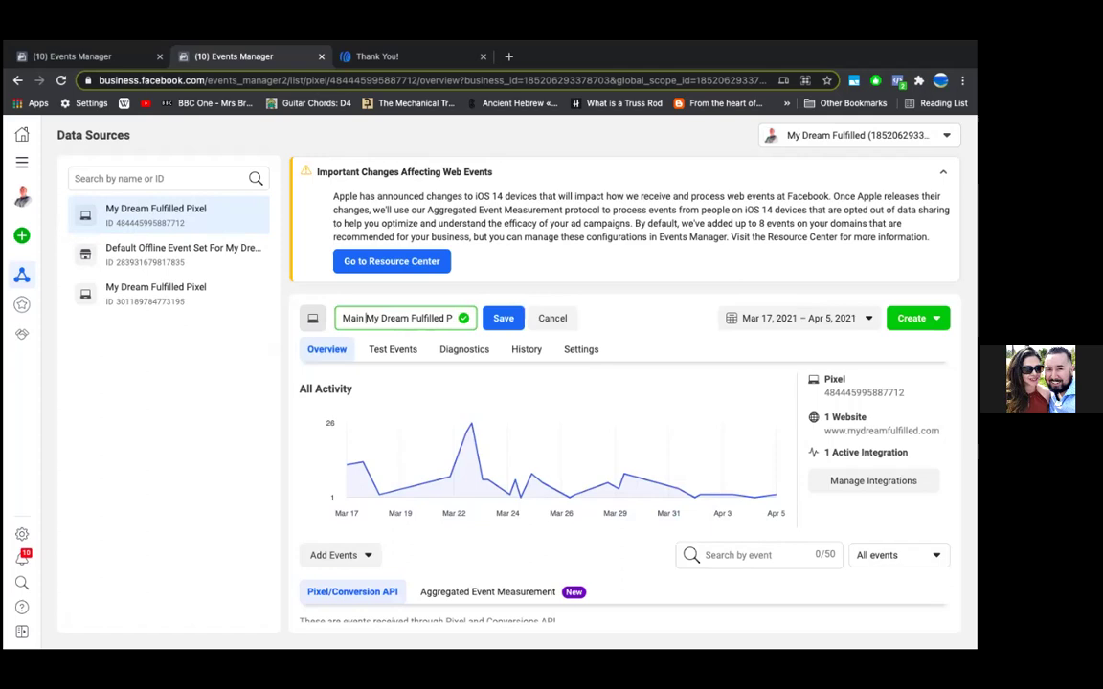
left_click(503, 322)
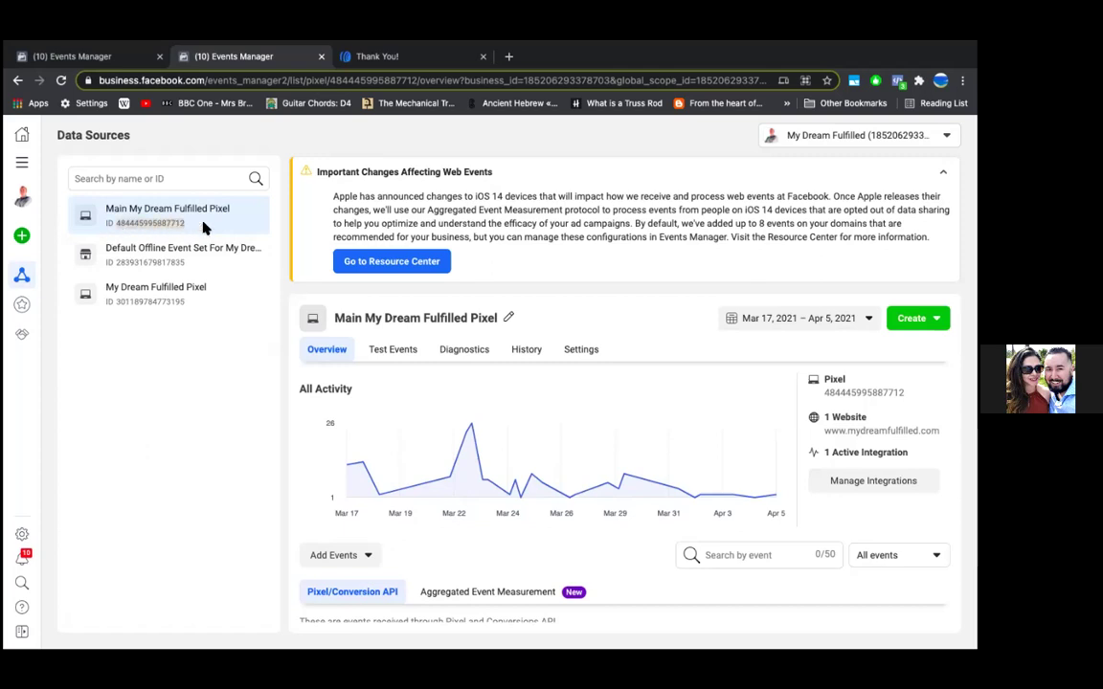
- Select and copy the ID of Main My Dream Fulfilled Pixel in the data sources list
double_click(148, 224)
right_click(137, 224)
left_click(151, 254)
- Open Business Settings, go back to the main pixel's overview and review its received events
left_click(21, 162)
left_click(23, 534)
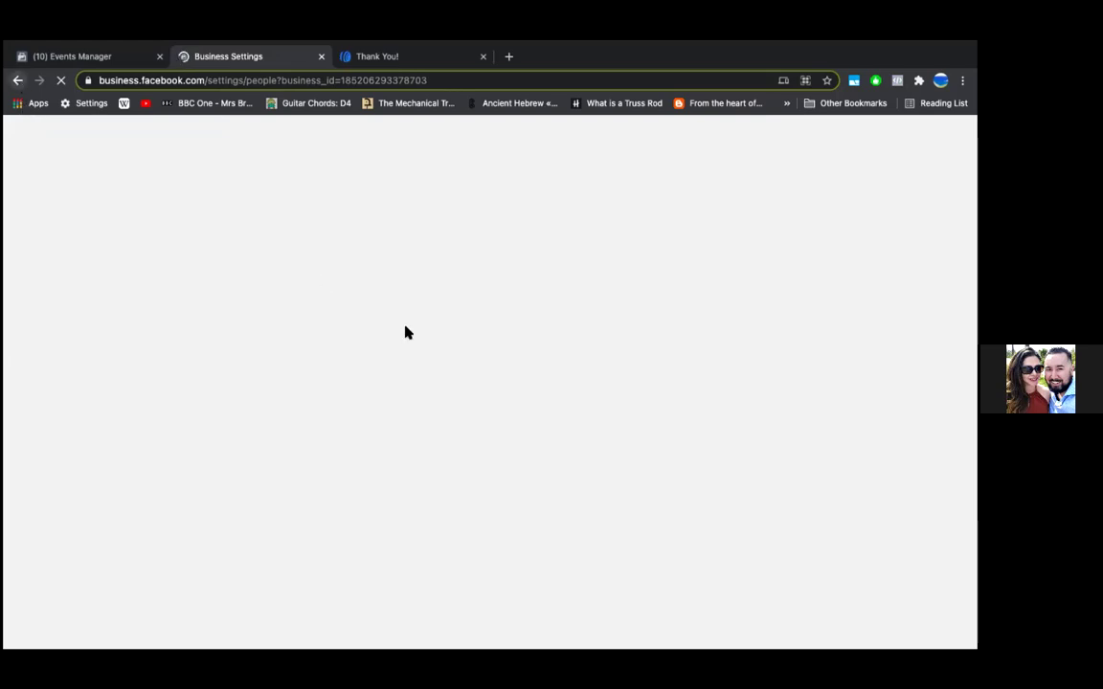
key("super+bracketleft")
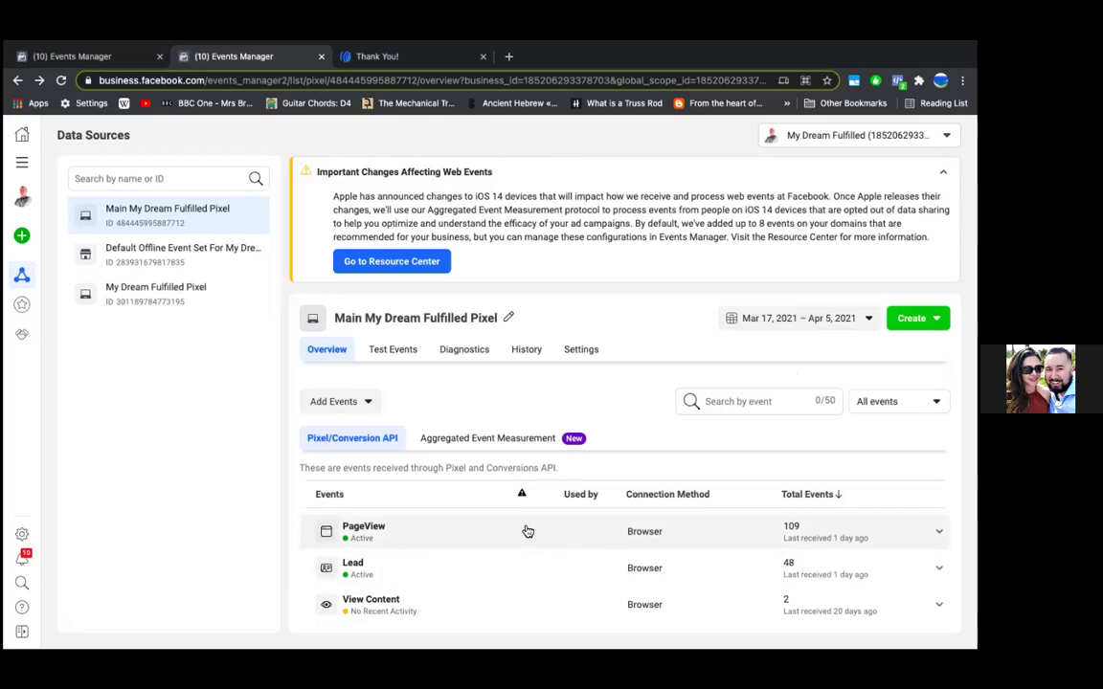
scroll(445, 530, "up", 1)
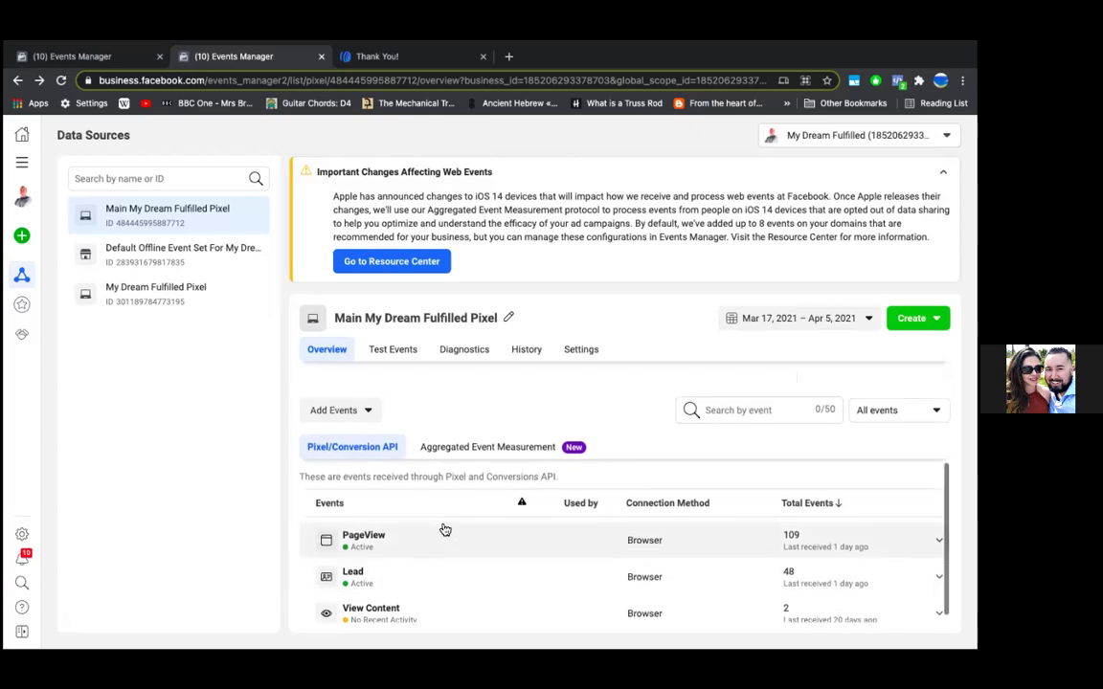
scroll(446, 529, "up", 3)
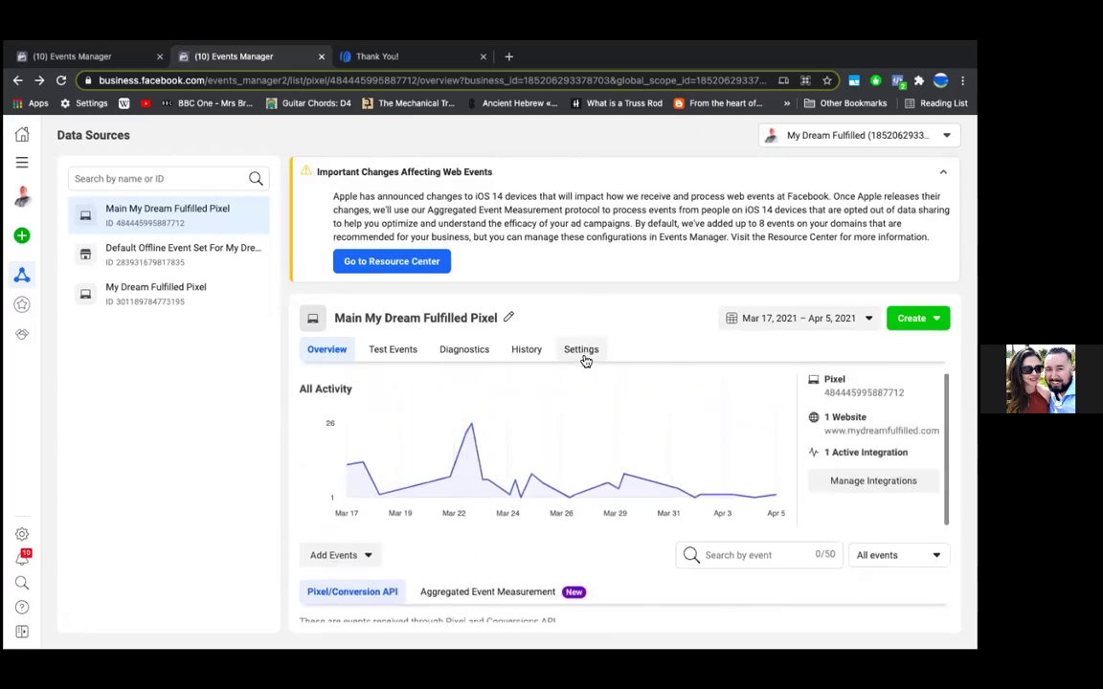
- Review the main pixel's settings, including its traffic permissions and the domains on the allow list
left_click(581, 350)
scroll(503, 441, "down", 10)
scroll(501, 438, "up", 3)
scroll(502, 437, "down", 2)
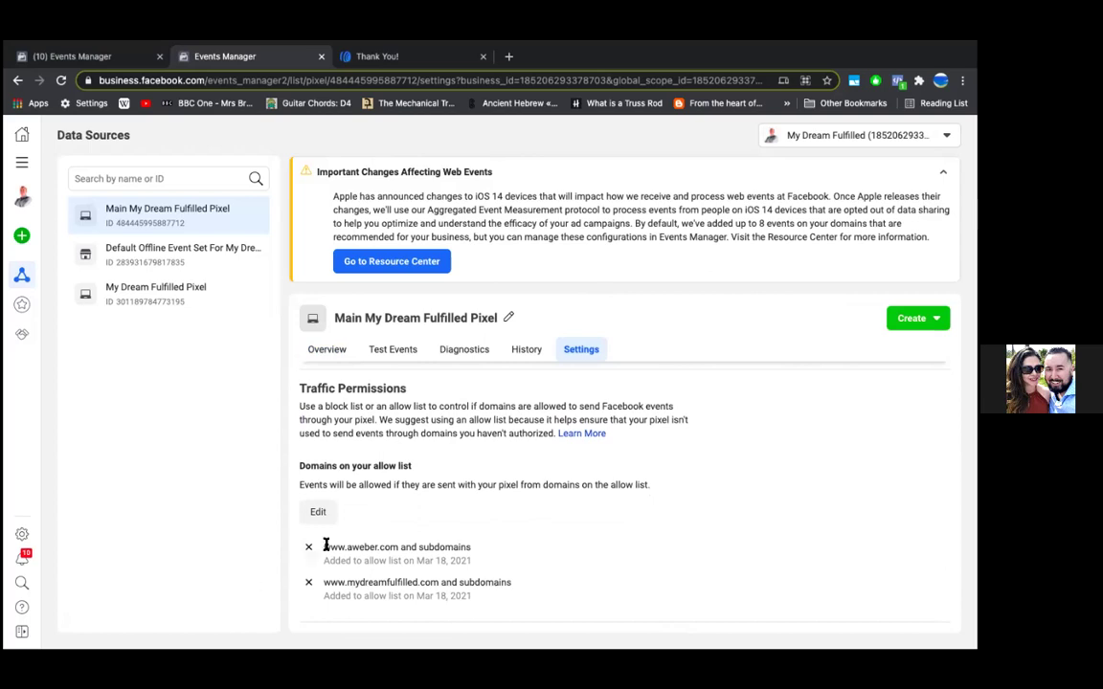
left_click(318, 512)
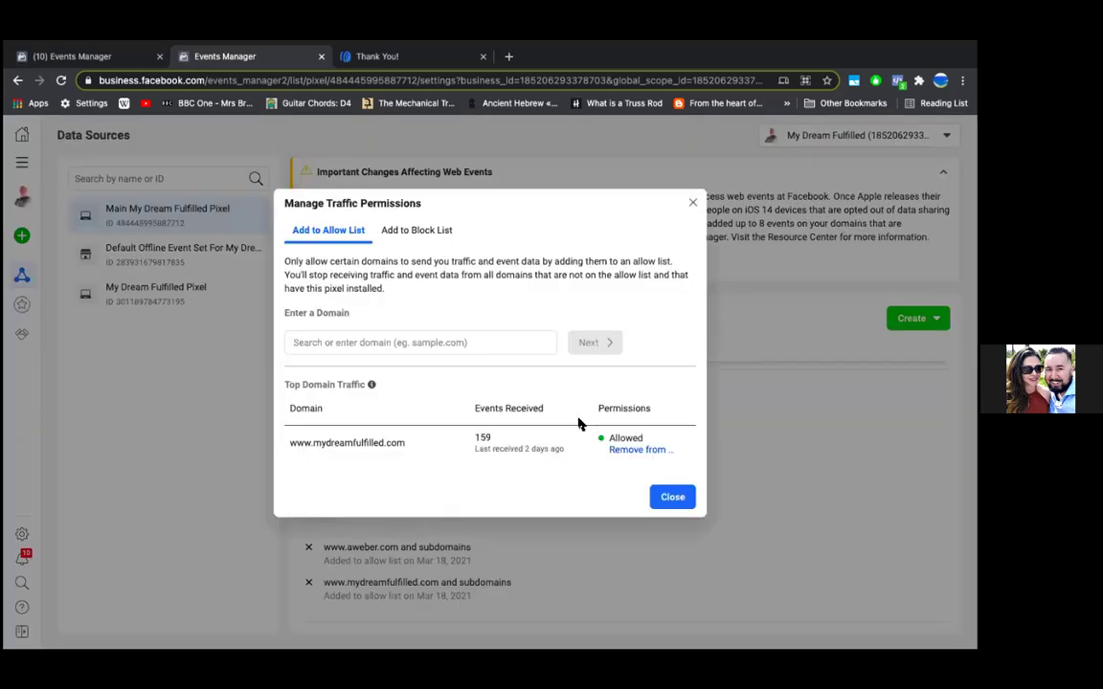
left_click(693, 204)
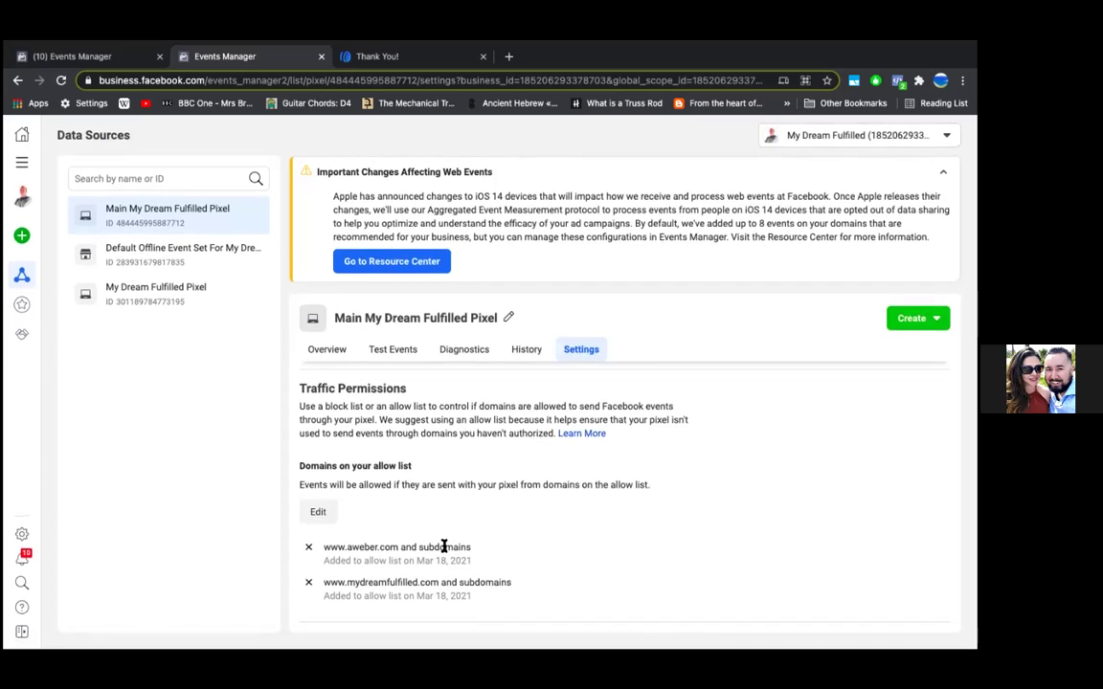
scroll(443, 547, "up", 2)
scroll(443, 546, "up", 5)
scroll(443, 546, "down", 6)
scroll(431, 465, "up", 1)
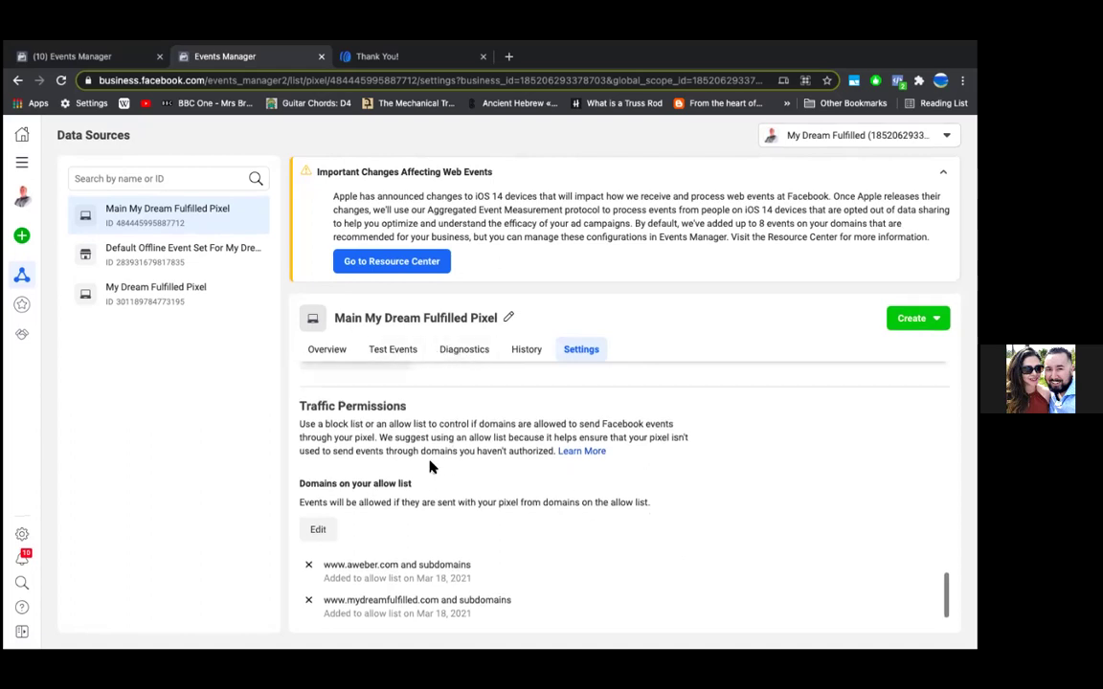
scroll(430, 466, "up", 2)
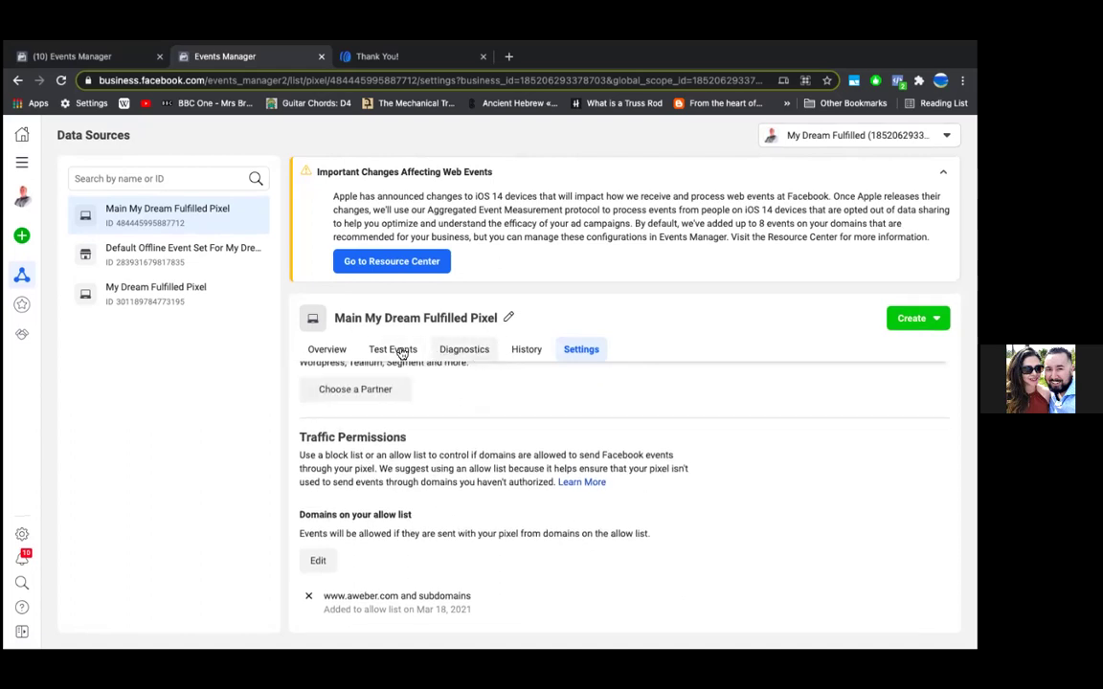
- Open the Web Event Configurations page through the main pixel's Aggregated Event Measurement
left_click(327, 350)
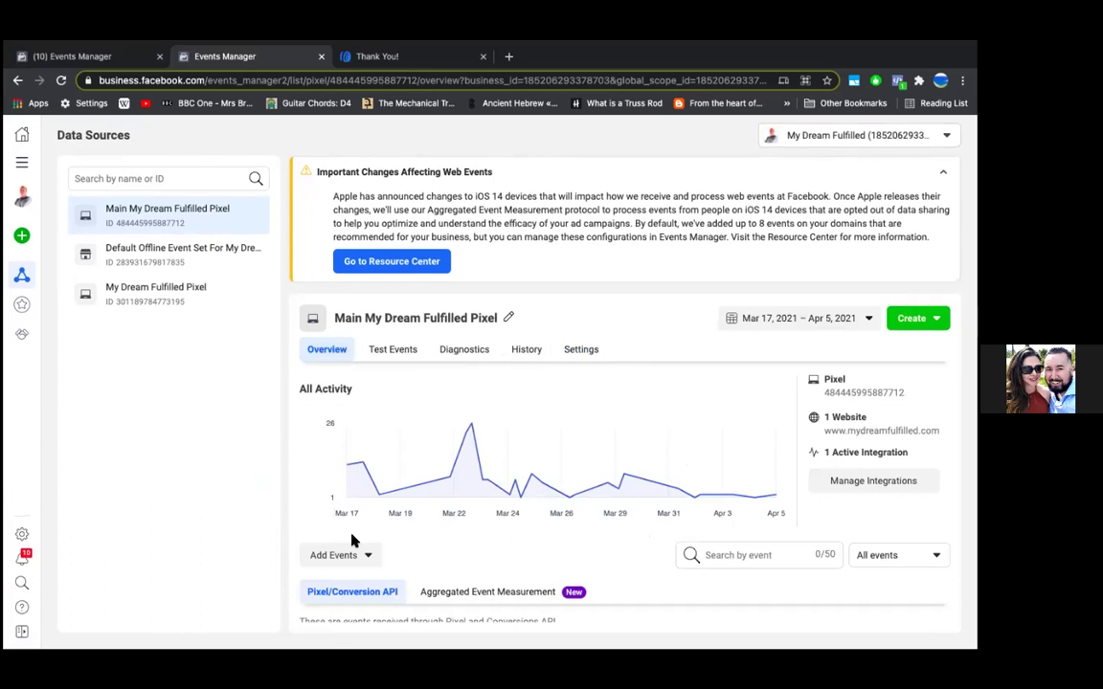
scroll(352, 540, "down", 3)
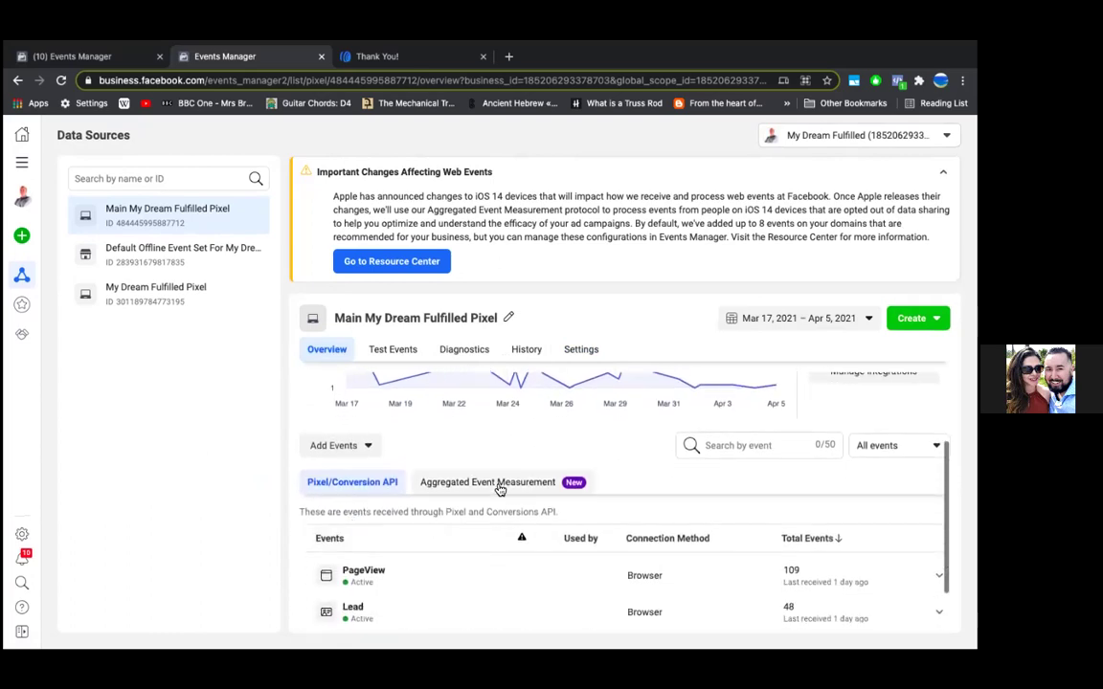
left_click(500, 484)
scroll(500, 493, "down", 2)
left_click(601, 467)
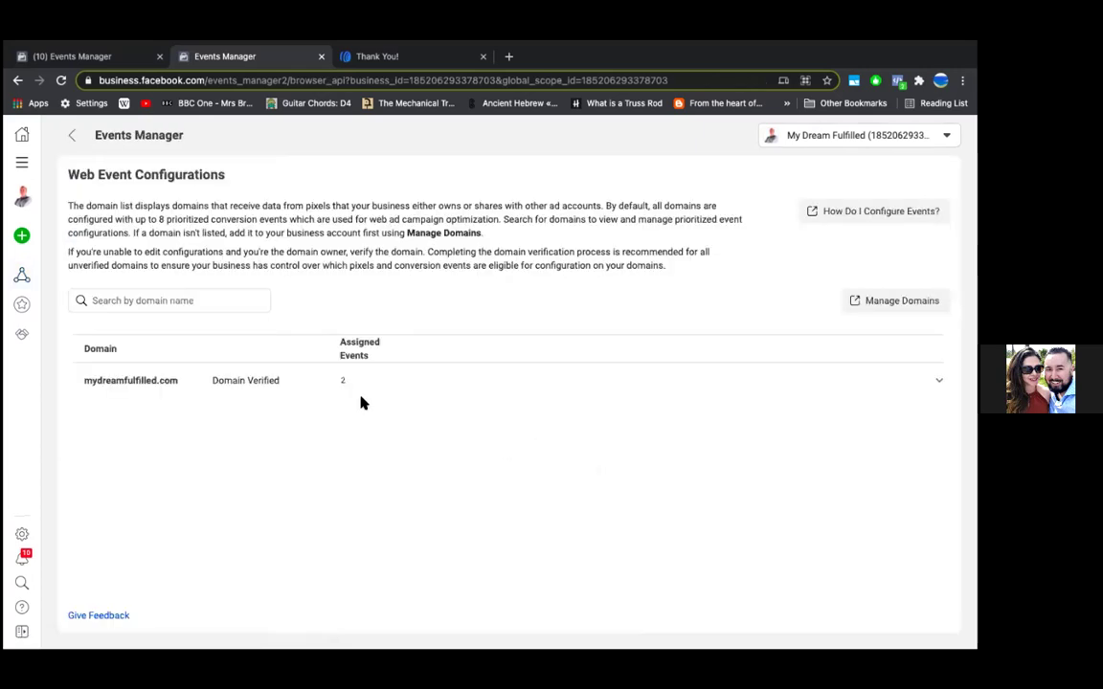
- Open the mydreamfulfilled.com events for editing and examine the custom conversions available for the highest-priority event
left_click(457, 385)
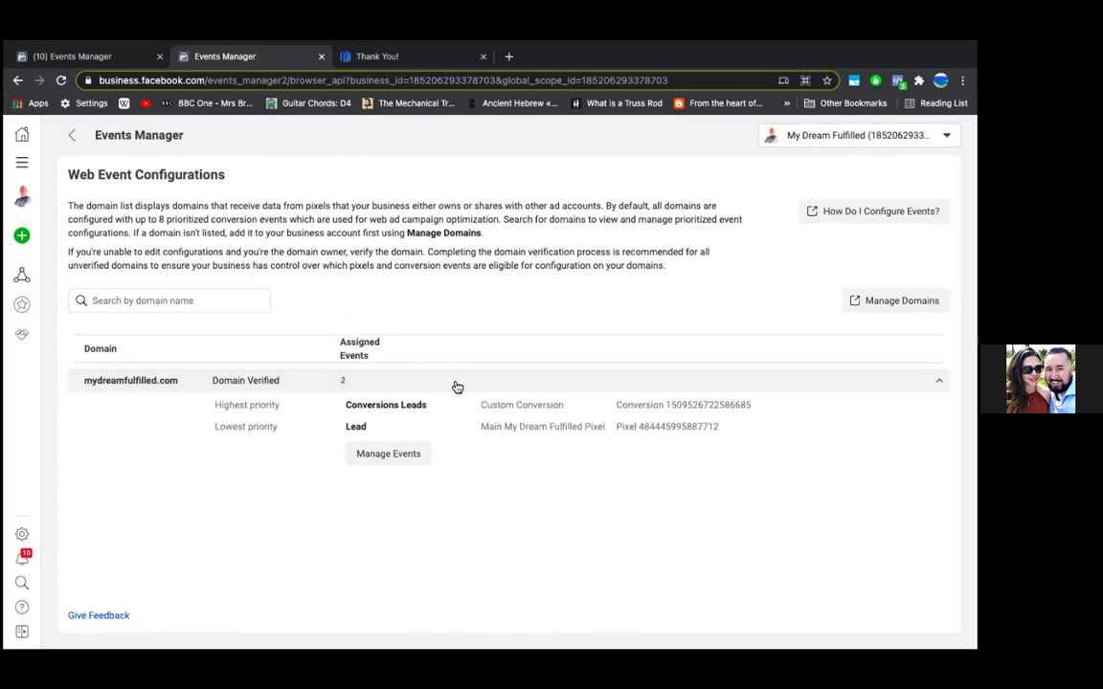
left_click(413, 457)
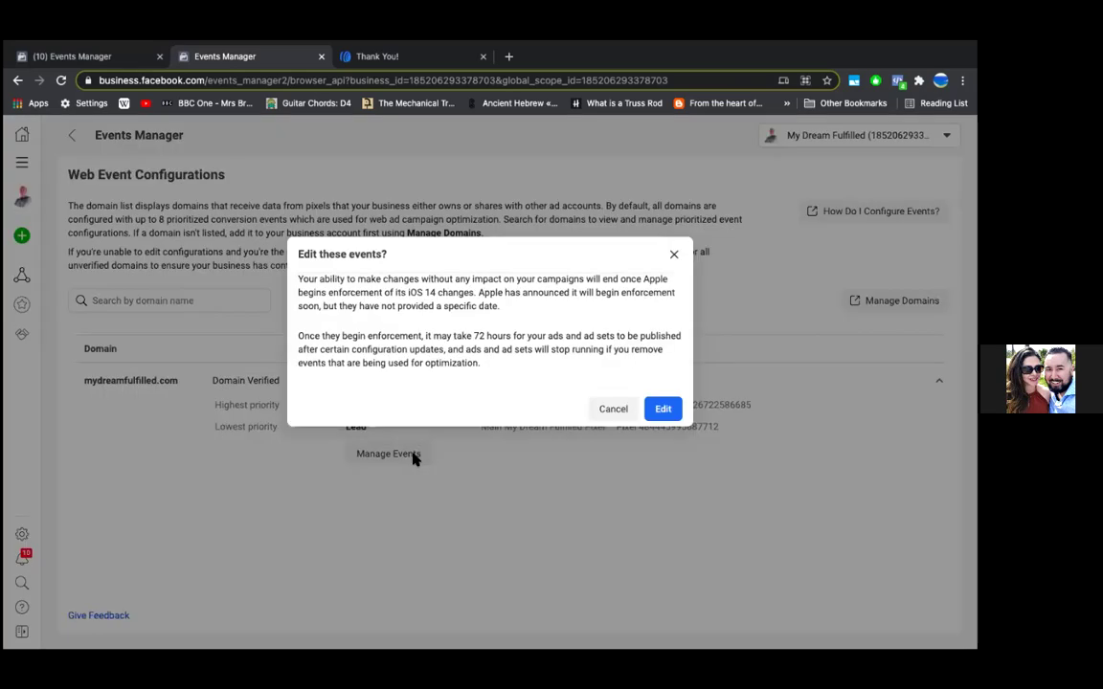
left_click(662, 408)
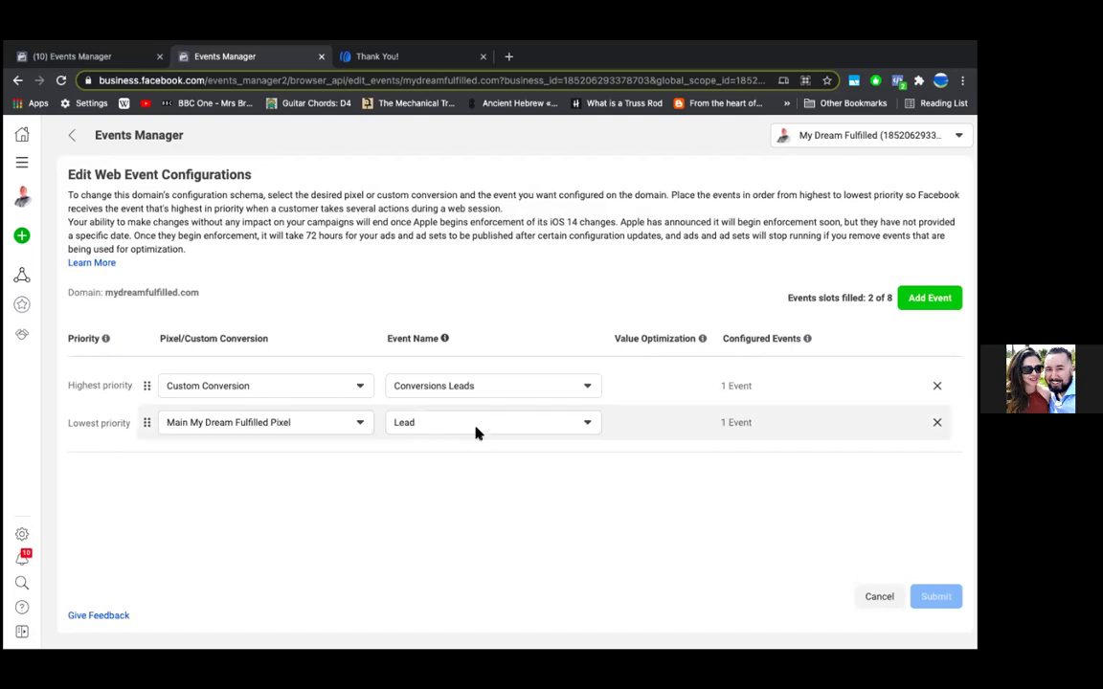
left_click(461, 390)
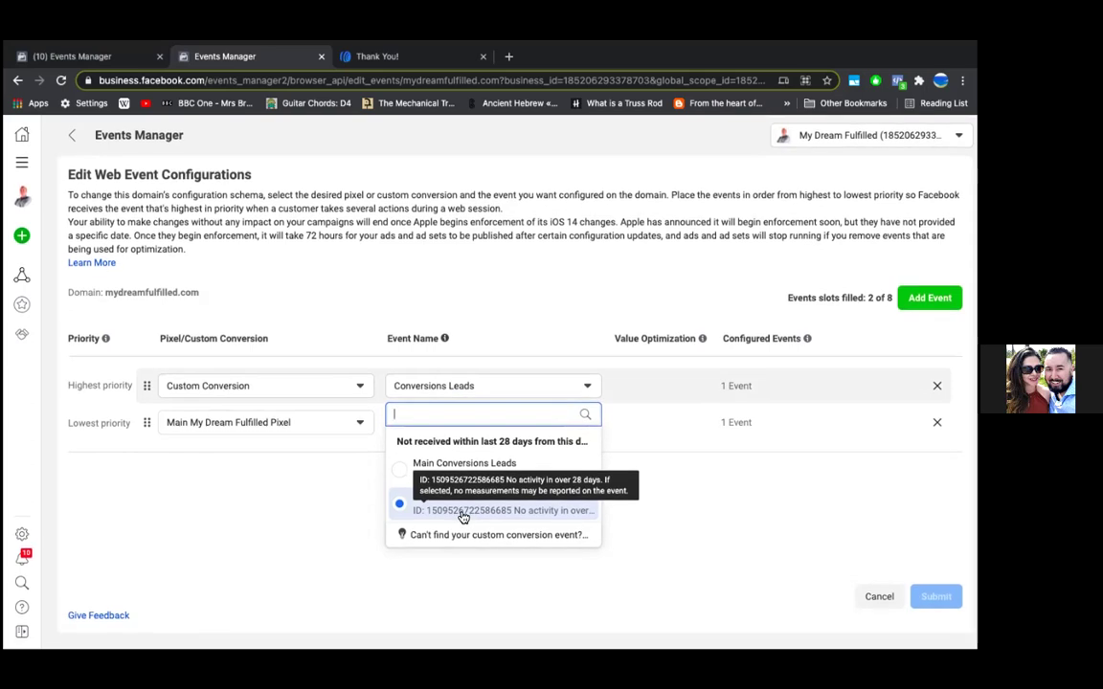
left_click(364, 466)
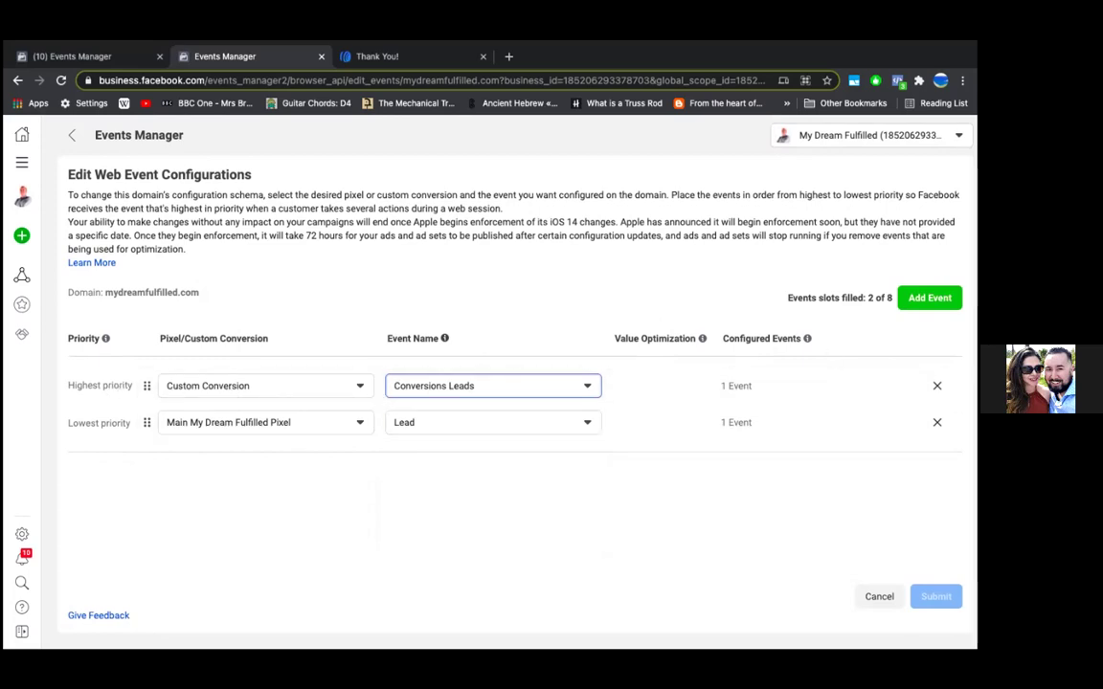
- Remove the Conversions Leads and Lead events from the mydreamfulfilled.com configuration, adding and deleting blank event slots along the way
left_click(930, 297)
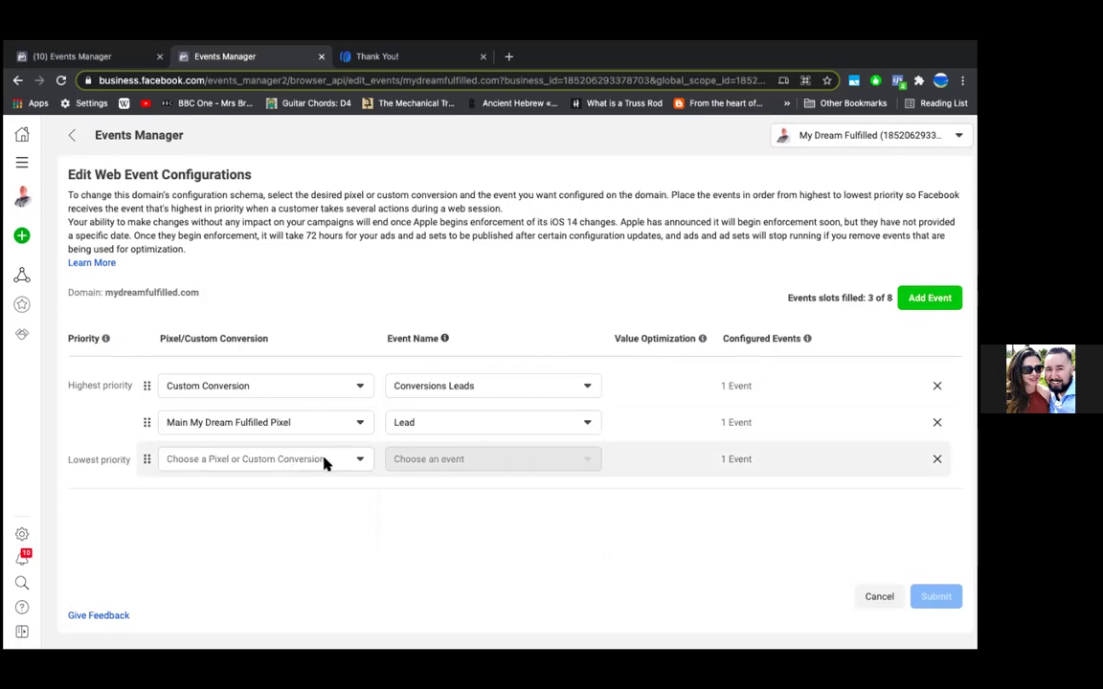
left_click(936, 458)
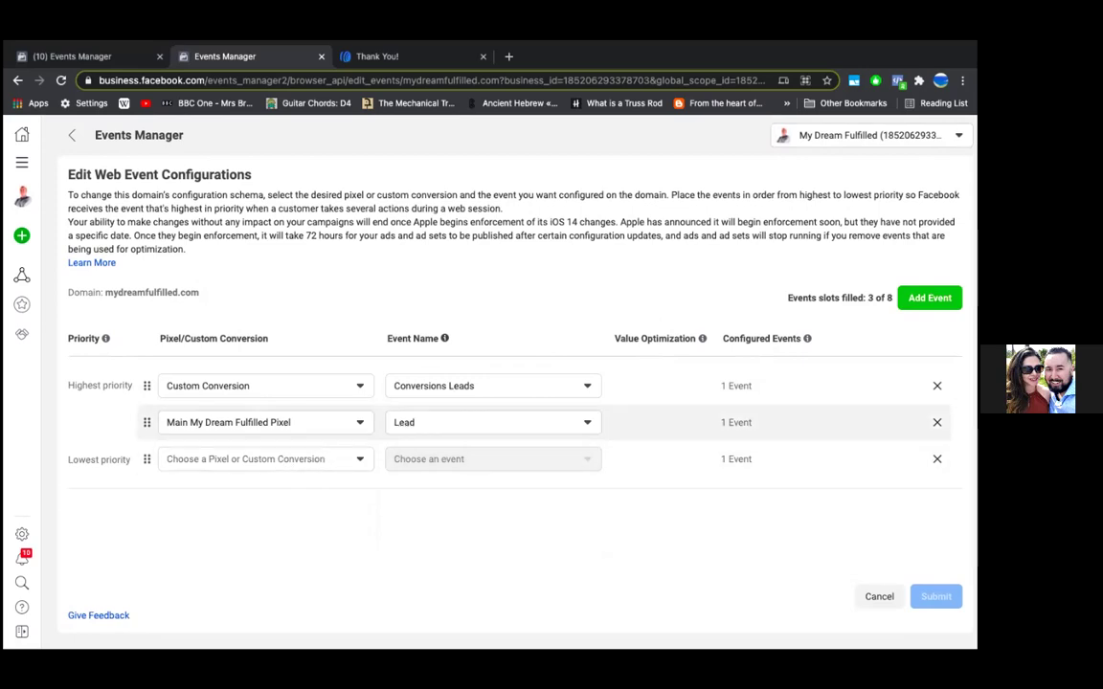
left_click(936, 422)
left_click(936, 386)
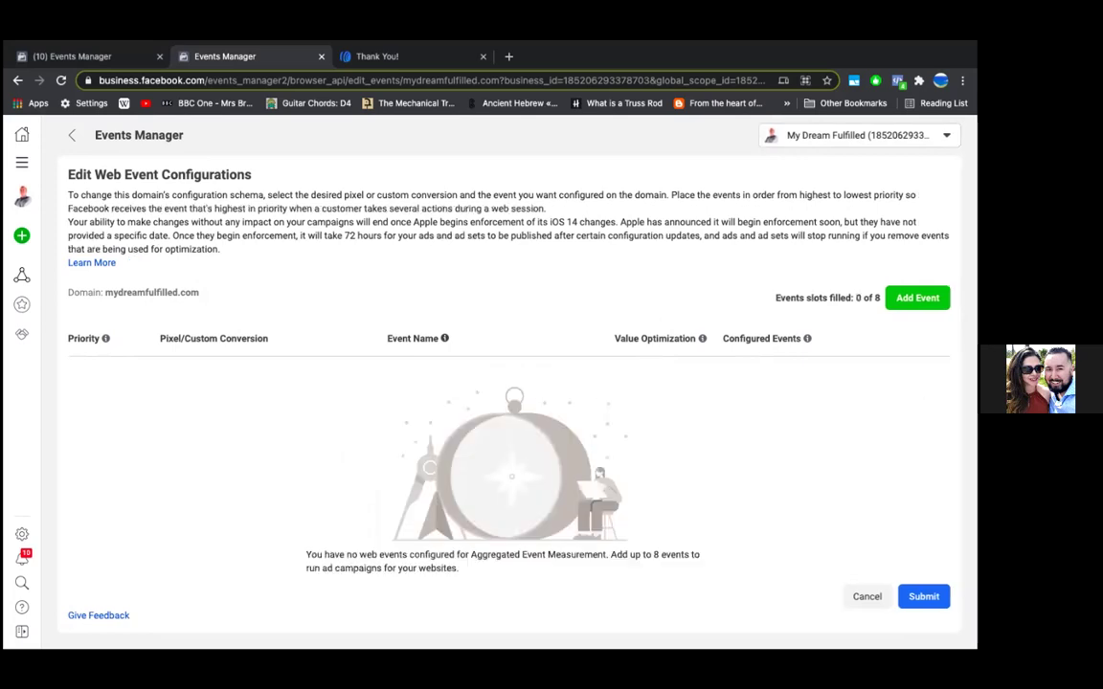
left_click(917, 297)
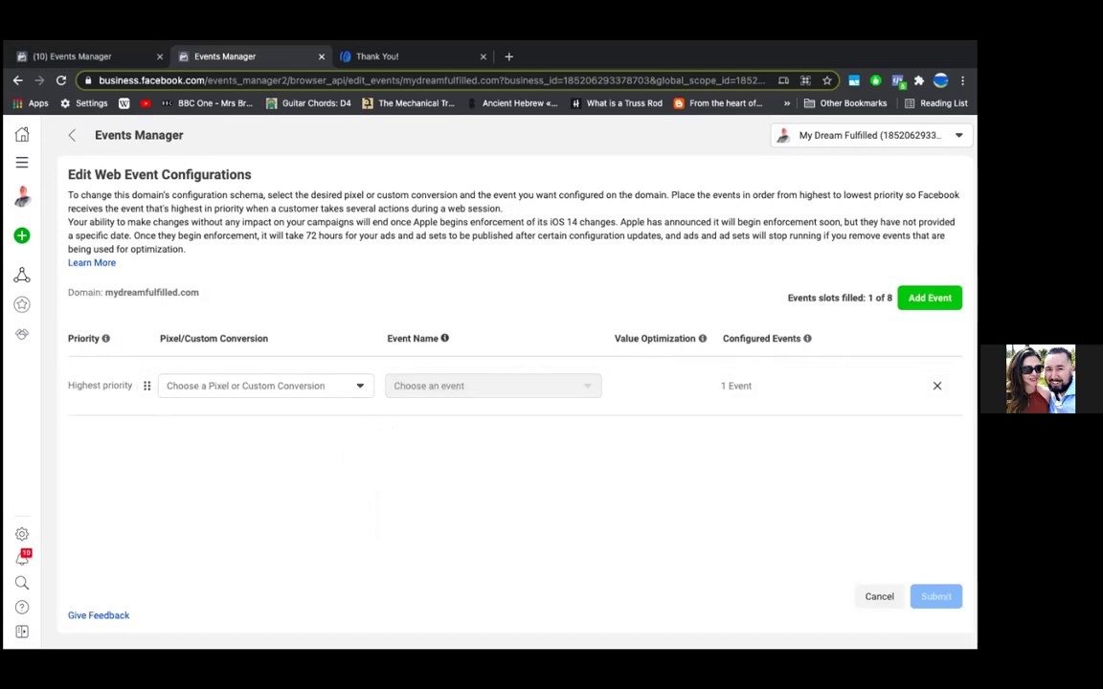
left_click(936, 386)
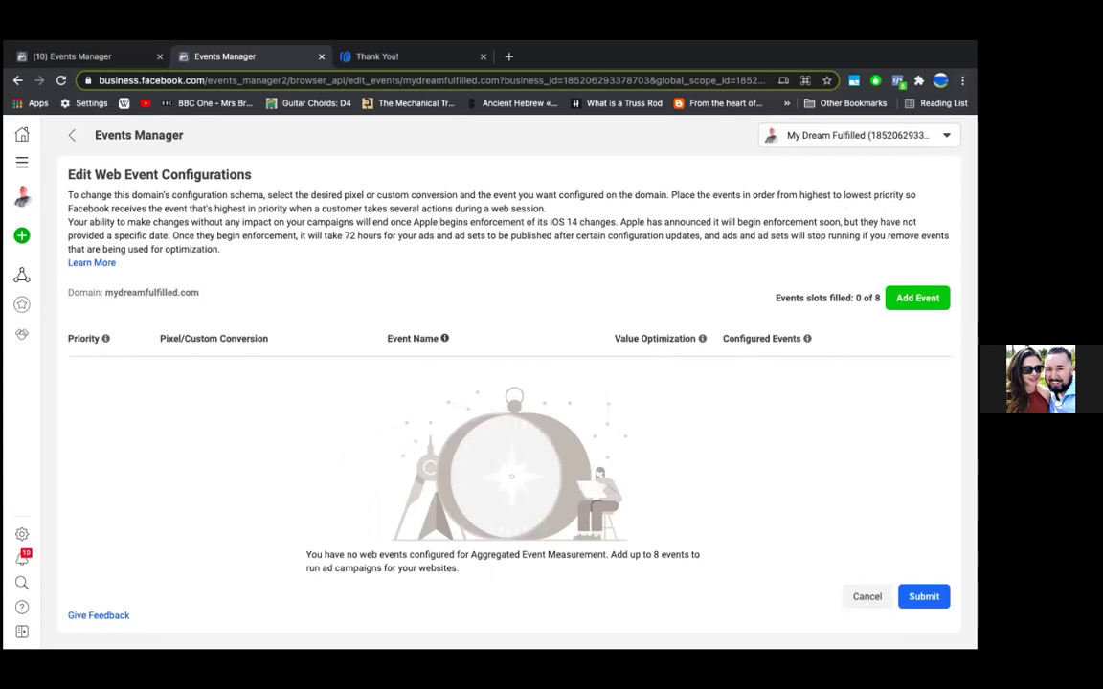
- Bookmark the Edit Web Event Configurations page in the Bookmarks Bar folder under its default name
left_click(962, 80)
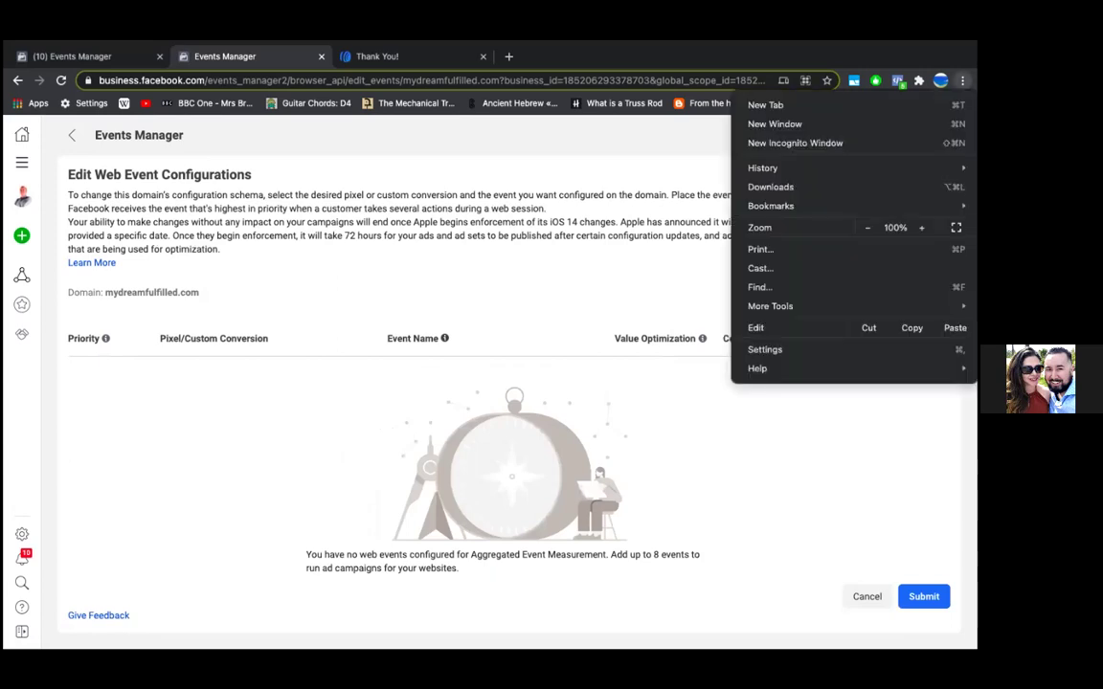
left_click(564, 292)
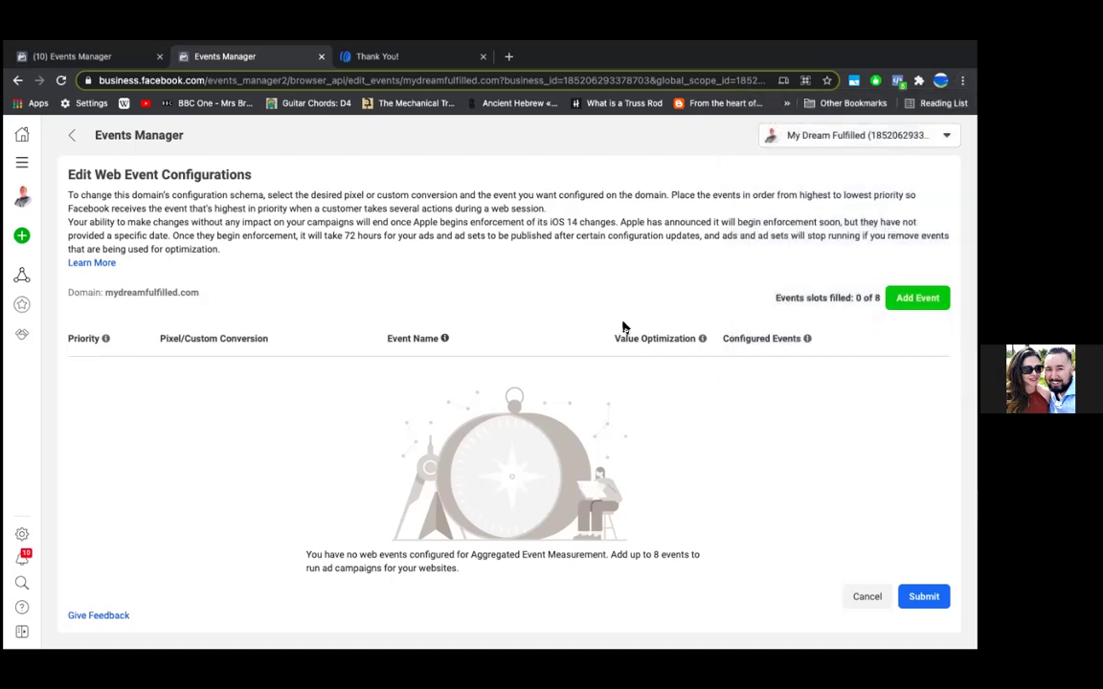
left_click(827, 80)
left_click(611, 498)
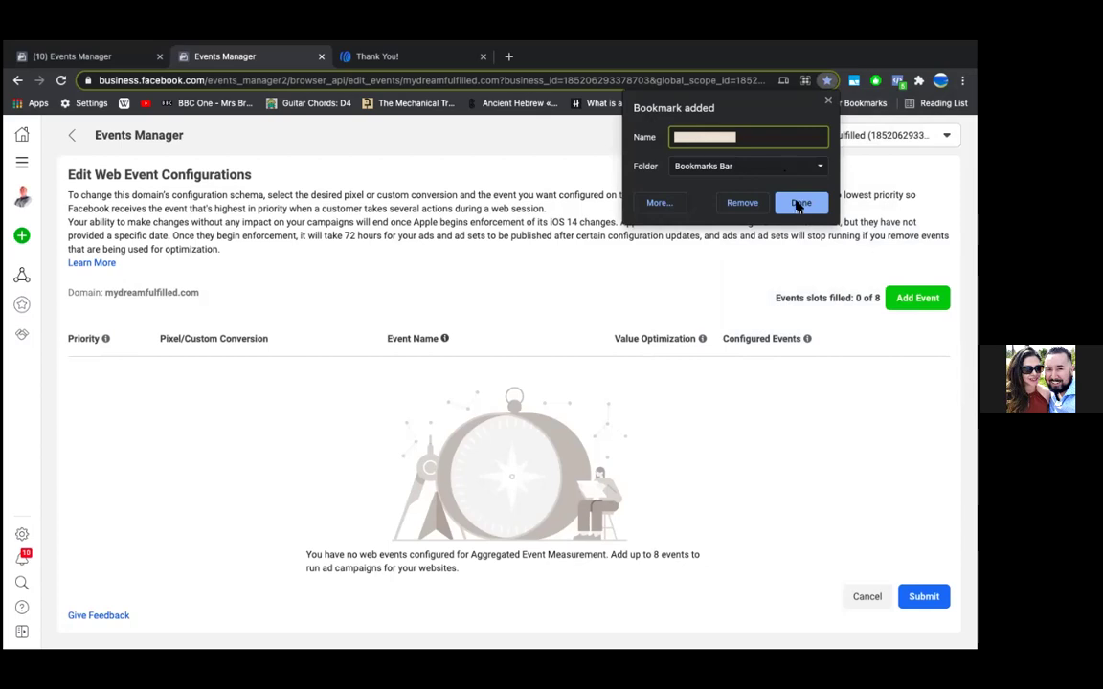
left_click(800, 203)
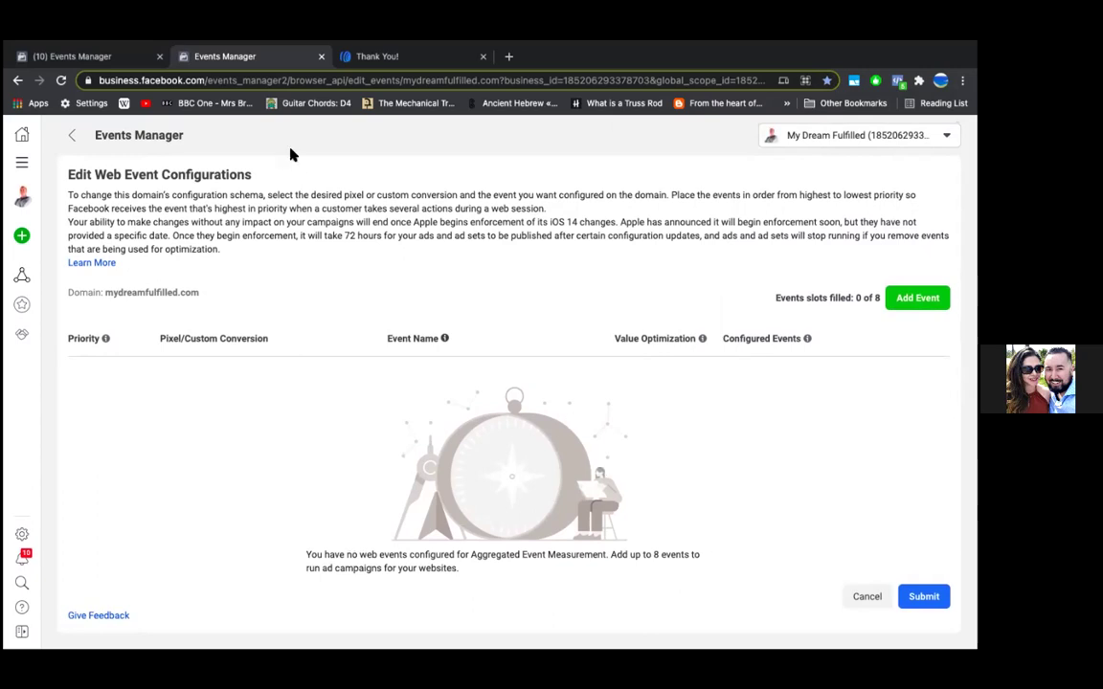
- Open the Custom Conversions list in the pixel overview tab and examine the URL rule of Main Conversions Leads, copying its URL
left_click(88, 58)
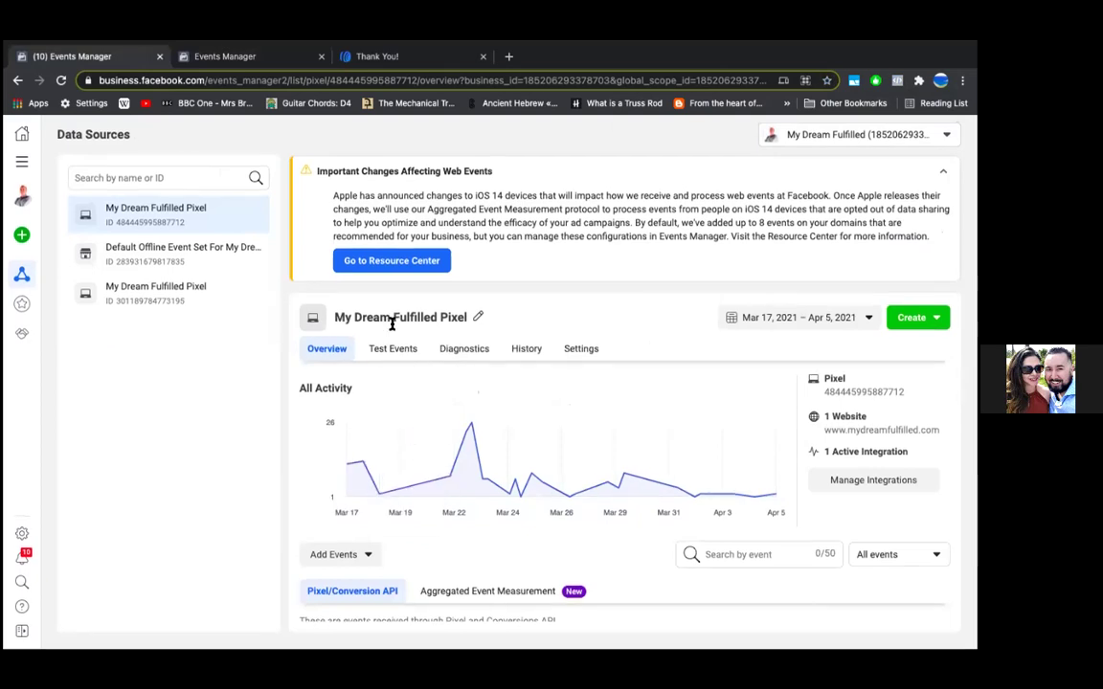
mouse_move(17, 290)
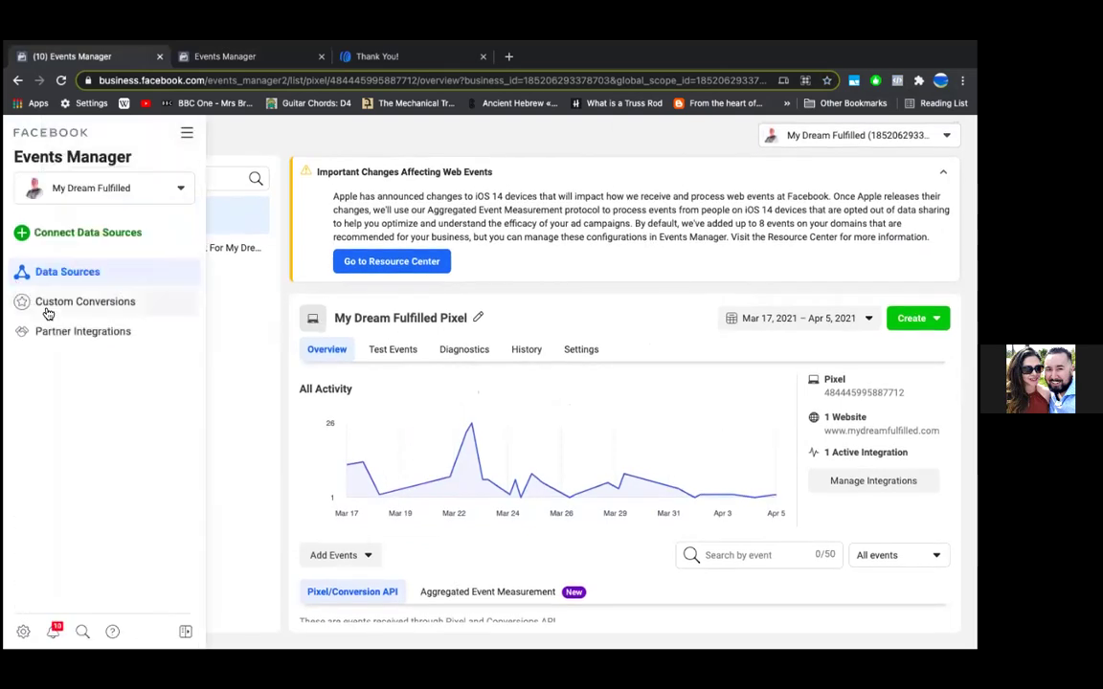
left_click(46, 305)
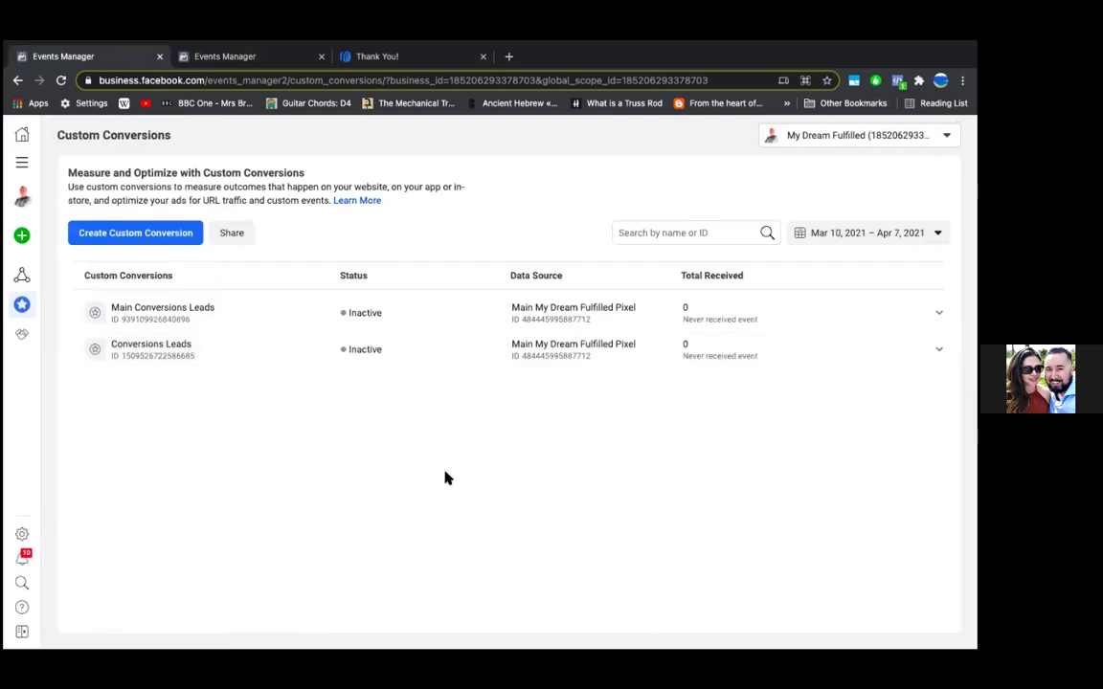
left_click(331, 317)
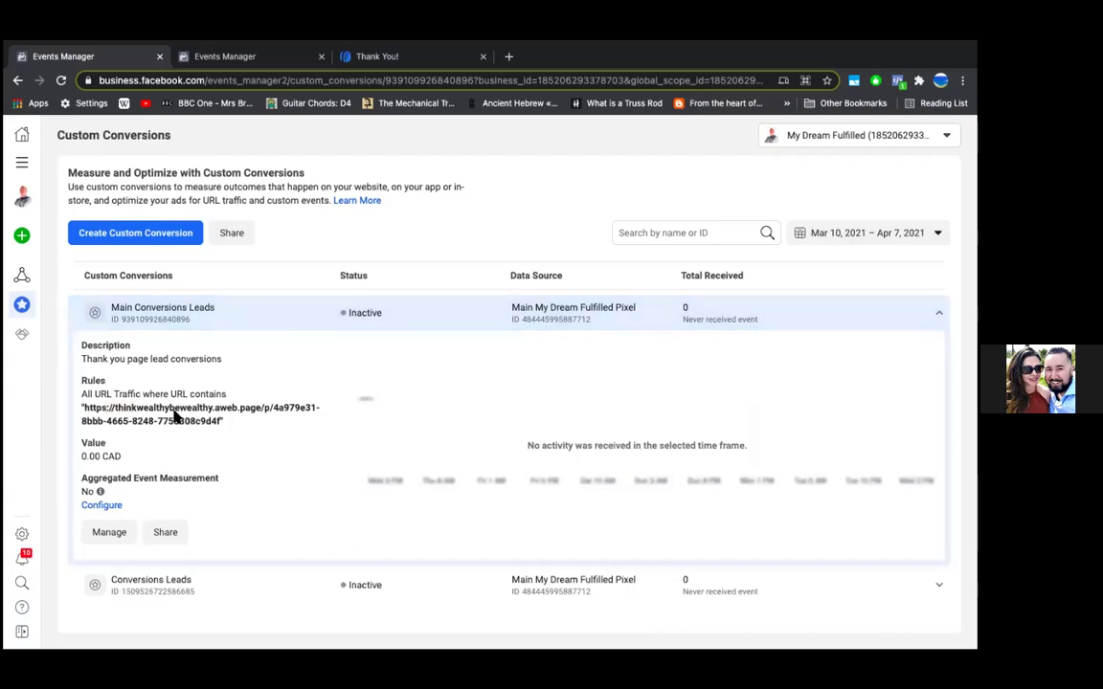
left_click_drag(83, 407, 243, 426)
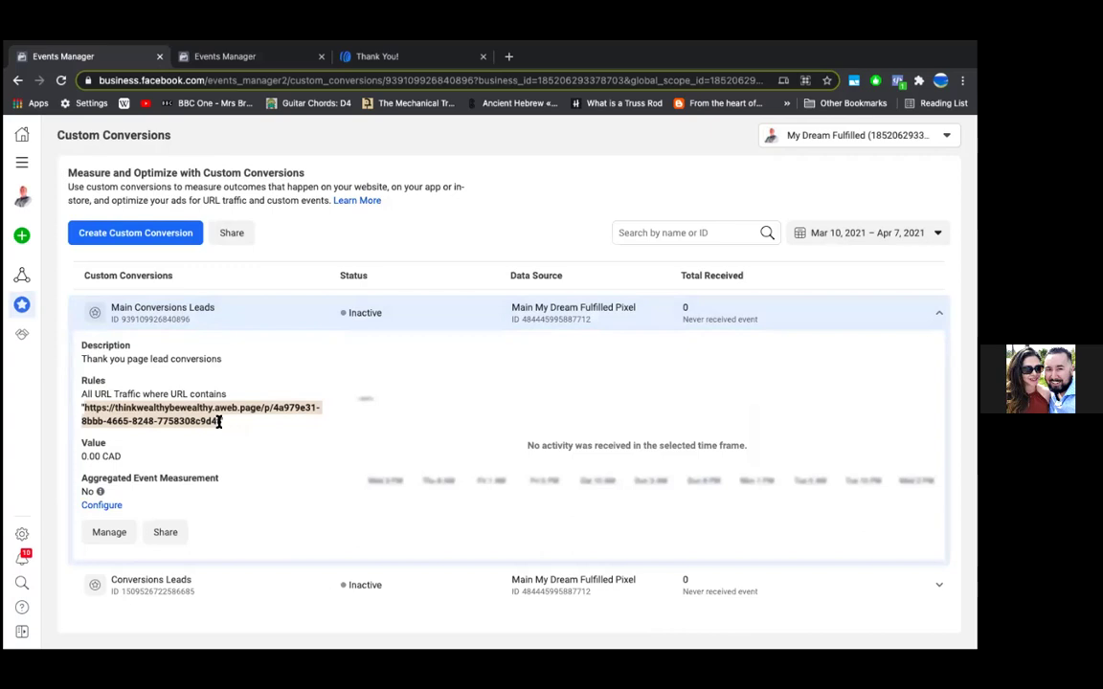
left_click(218, 422)
left_click_drag(216, 421, 86, 404)
right_click(128, 413)
left_click(135, 447)
left_click(146, 450)
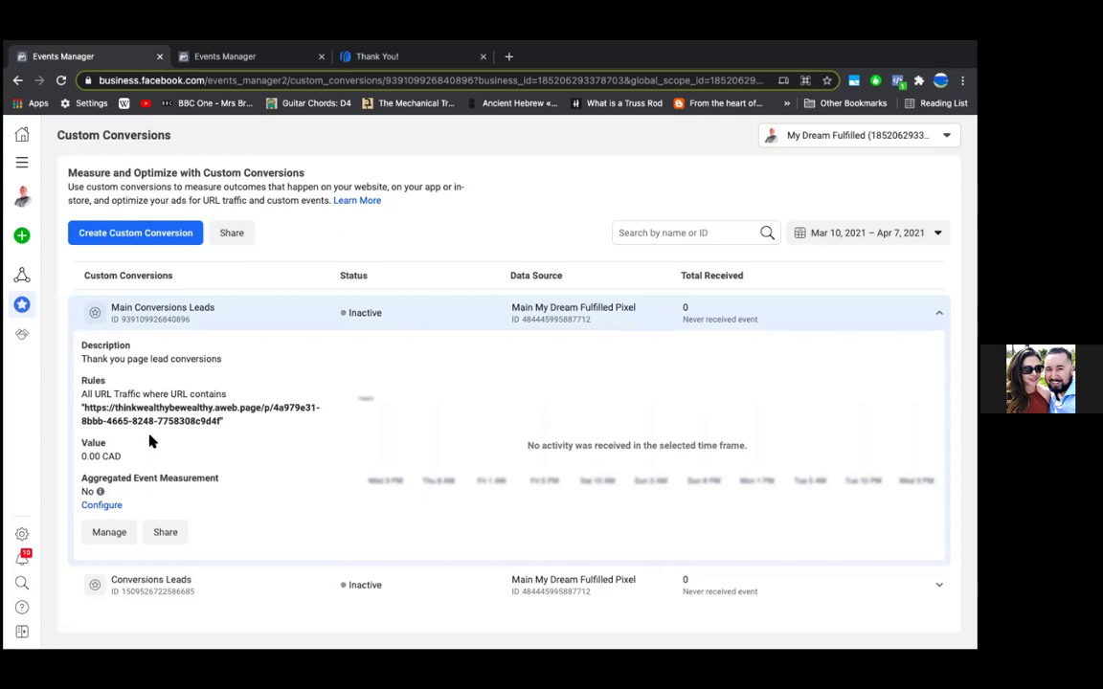
- Log in to AWeber in a new browser tab with the saved credentials and open the Landing Pages list
left_click(508, 56)
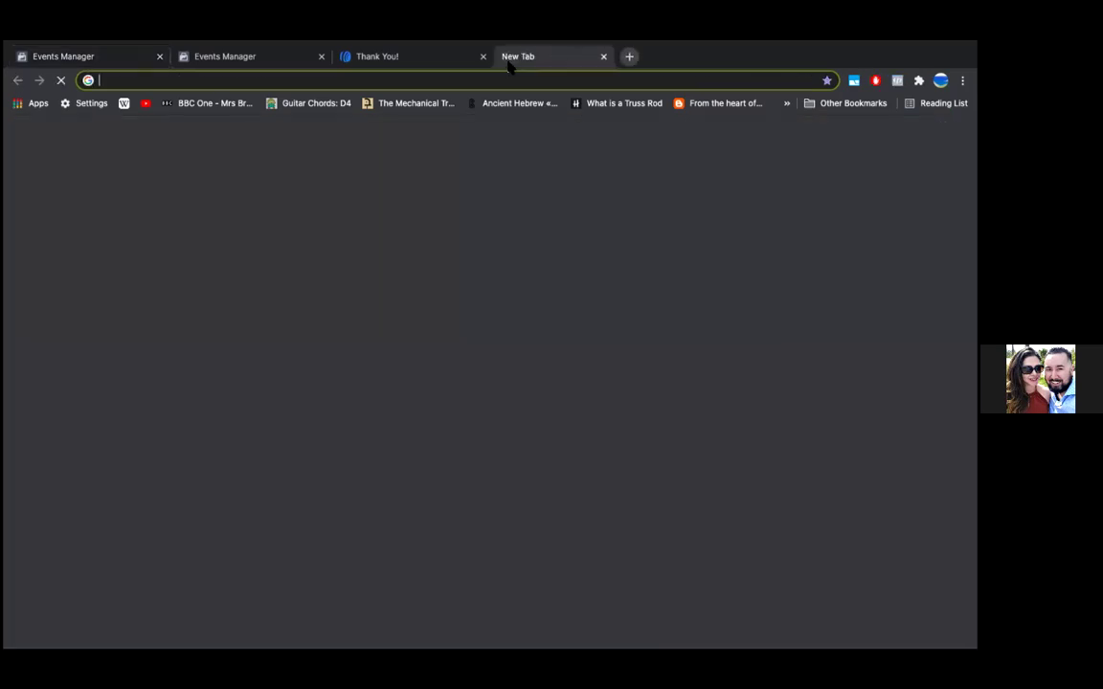
type("aweb")
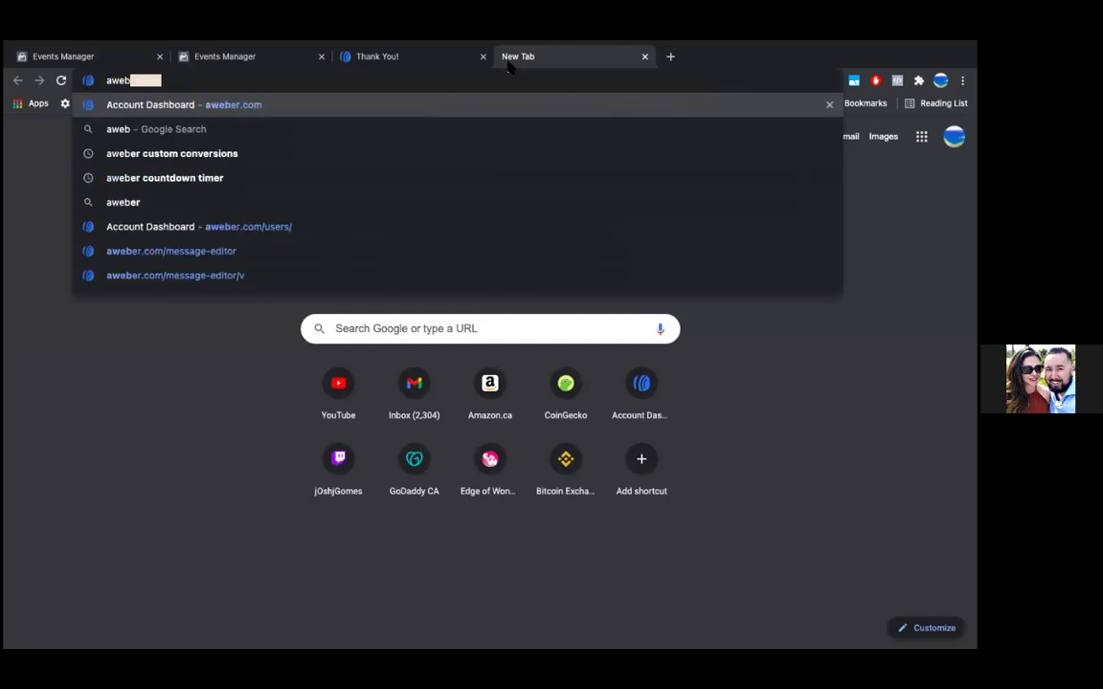
key("Return")
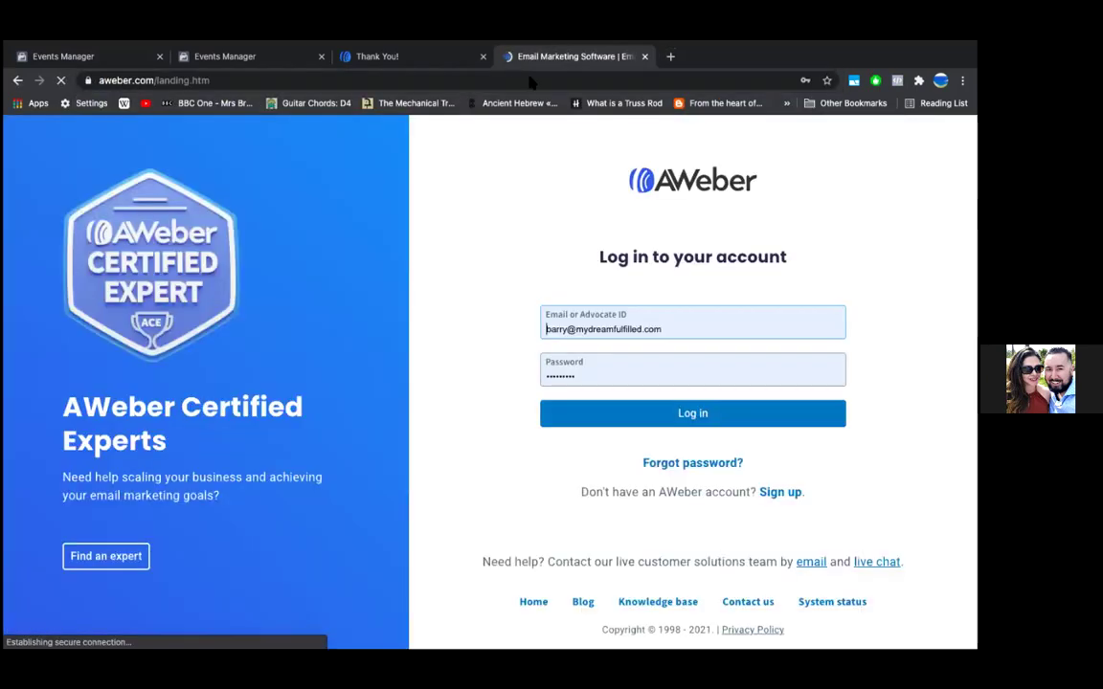
left_click(707, 425)
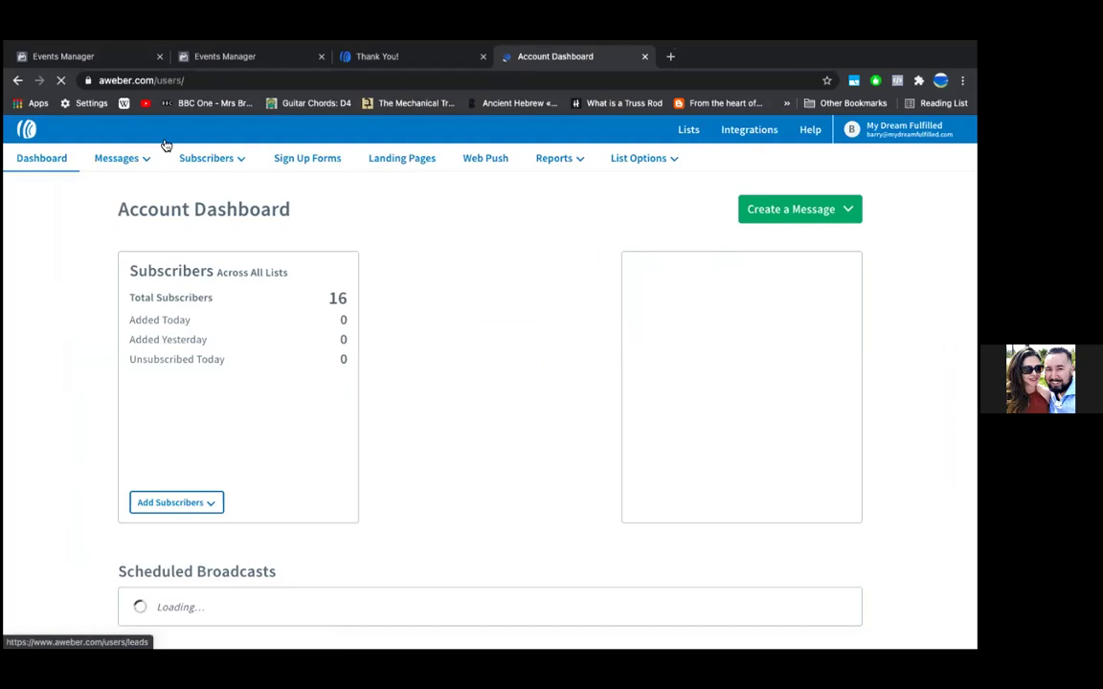
left_click(391, 165)
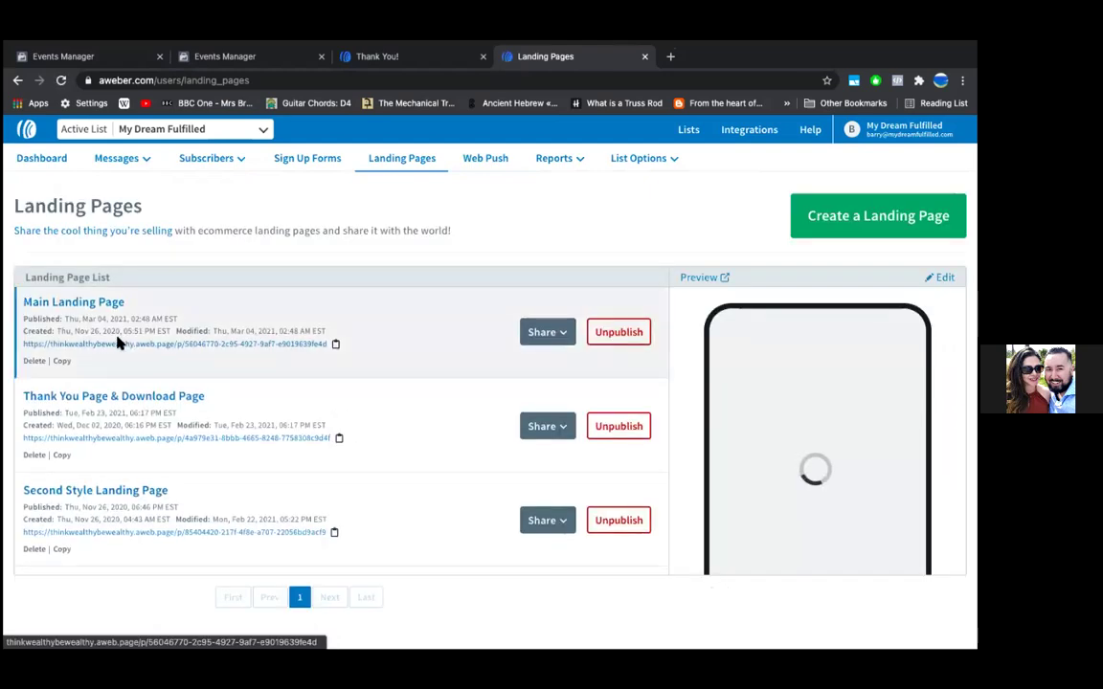
- Copy and check the link of Thank You Page & Download Page, and open that landing page for editing
scroll(319, 399, "down", 1)
scroll(277, 396, "up", 1)
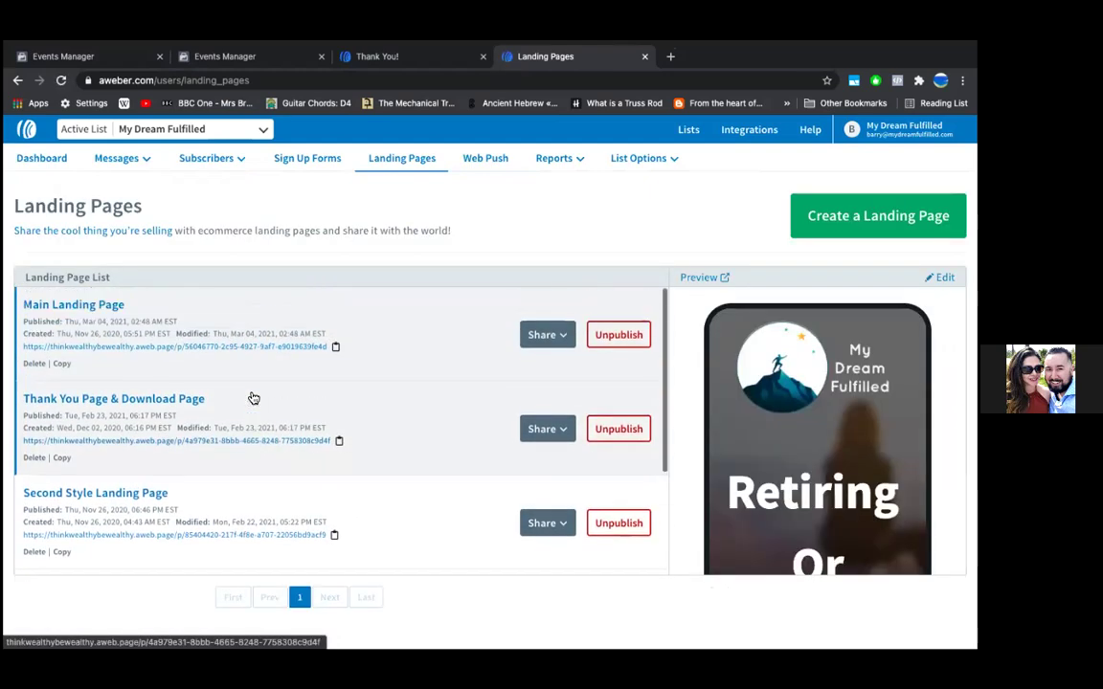
left_click(337, 441)
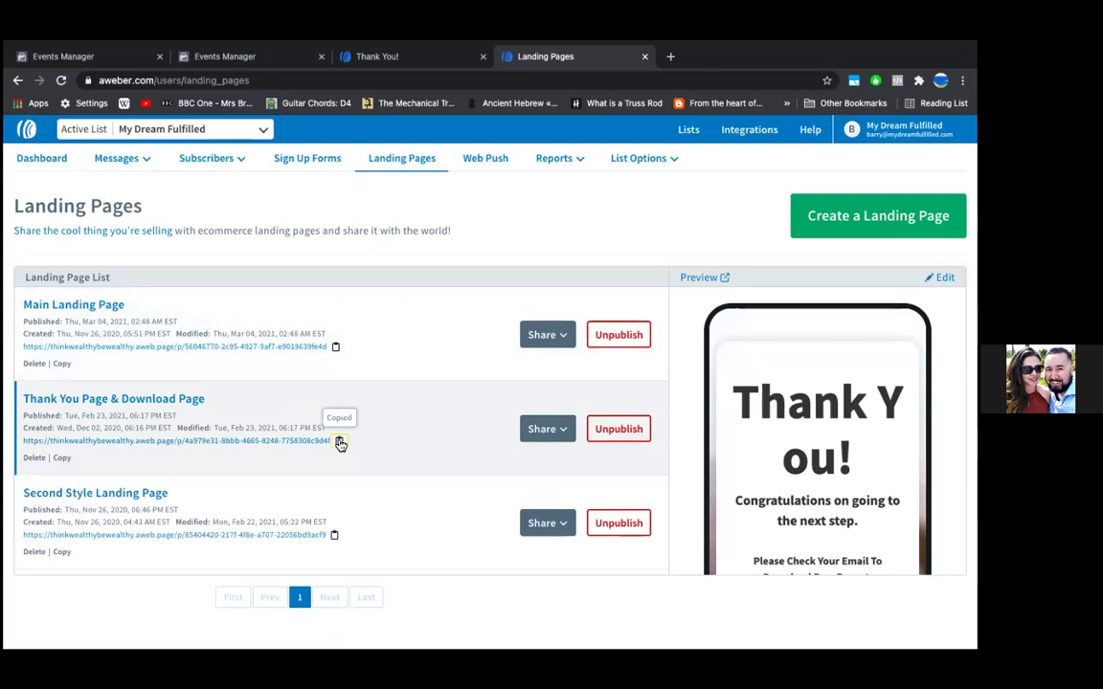
left_click(302, 441)
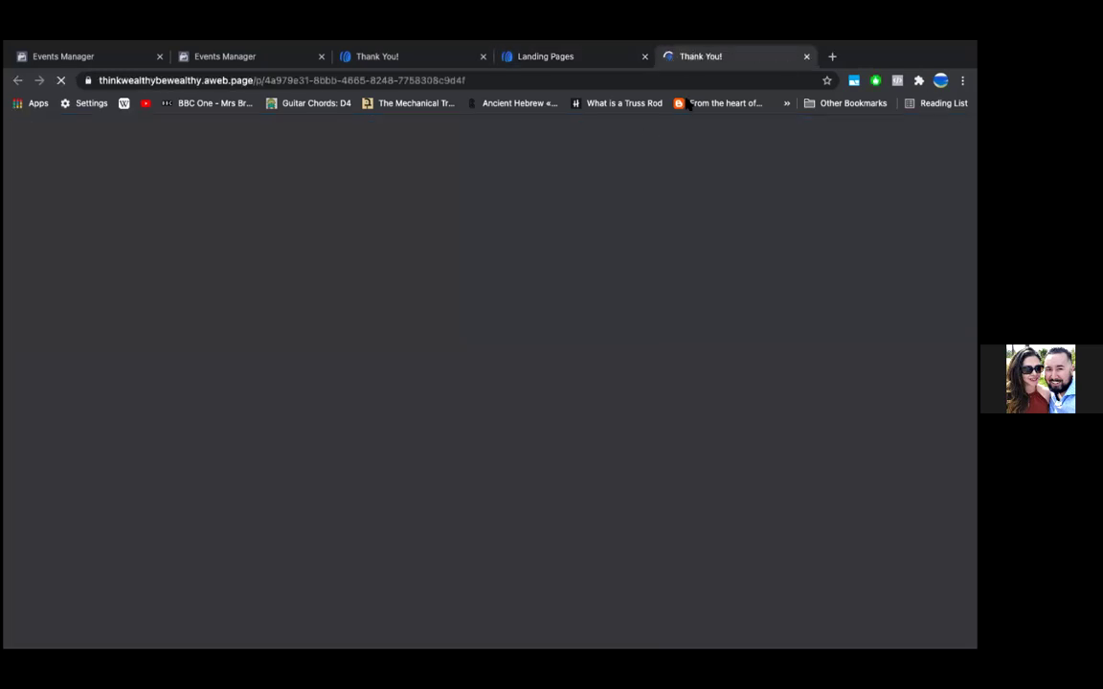
left_click(807, 57)
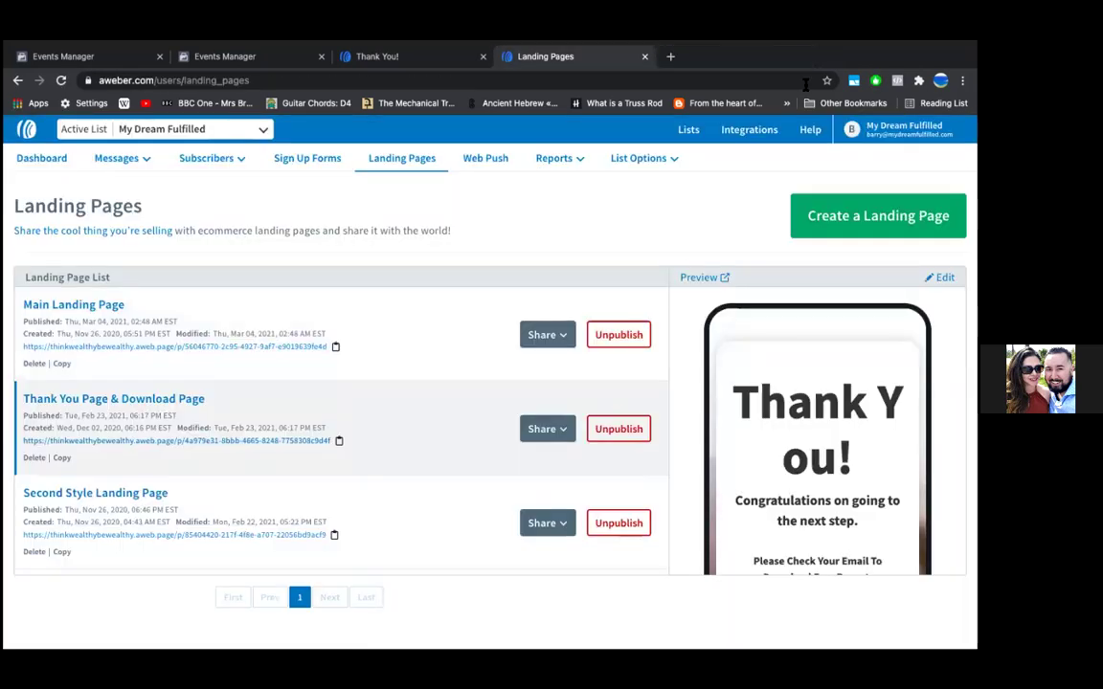
left_click(184, 400)
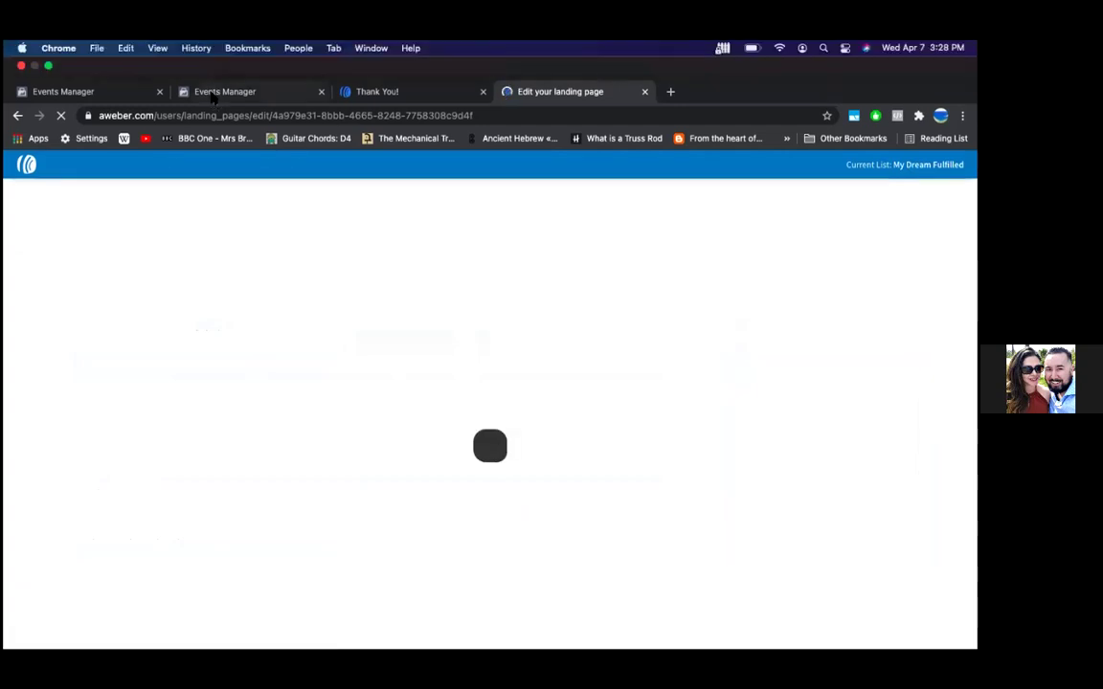
- Return to the custom conversions in Events Manager and review the editable details of Main Conversions Leads without saving changes
left_click(212, 92)
left_click(75, 91)
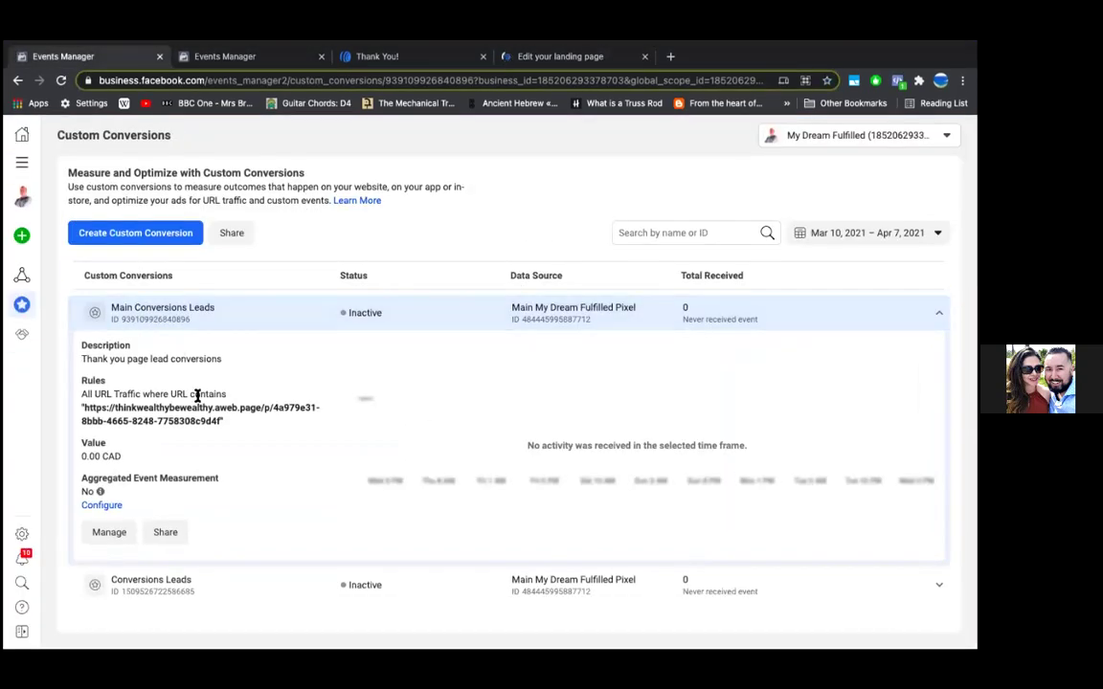
scroll(196, 396, "down", 1)
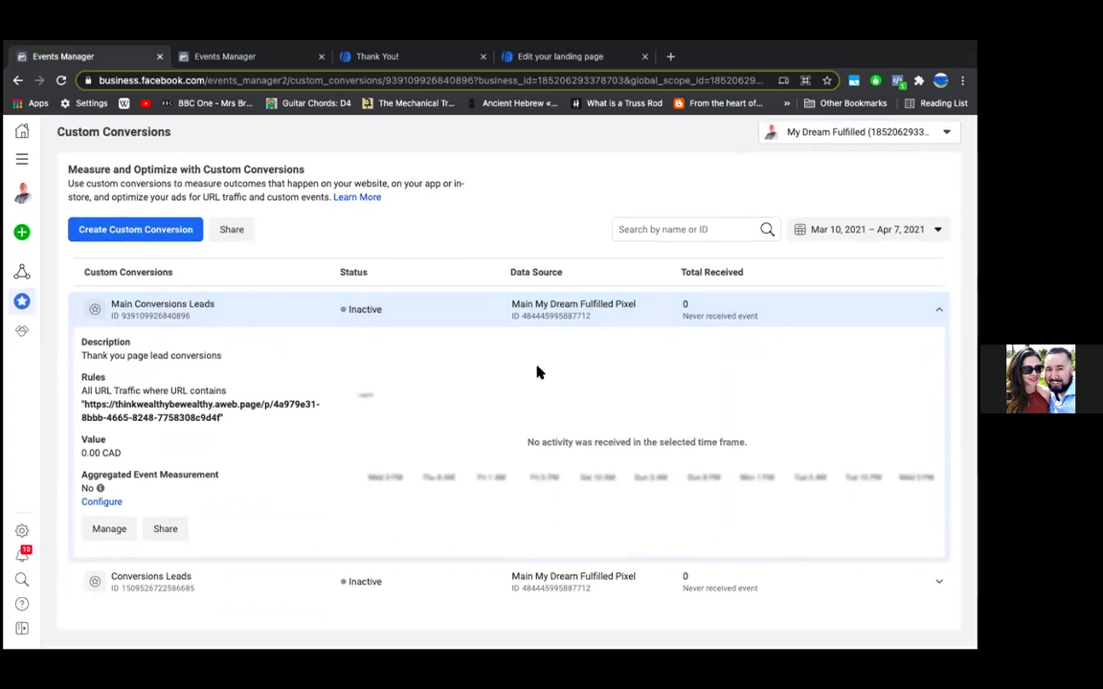
left_click(108, 532)
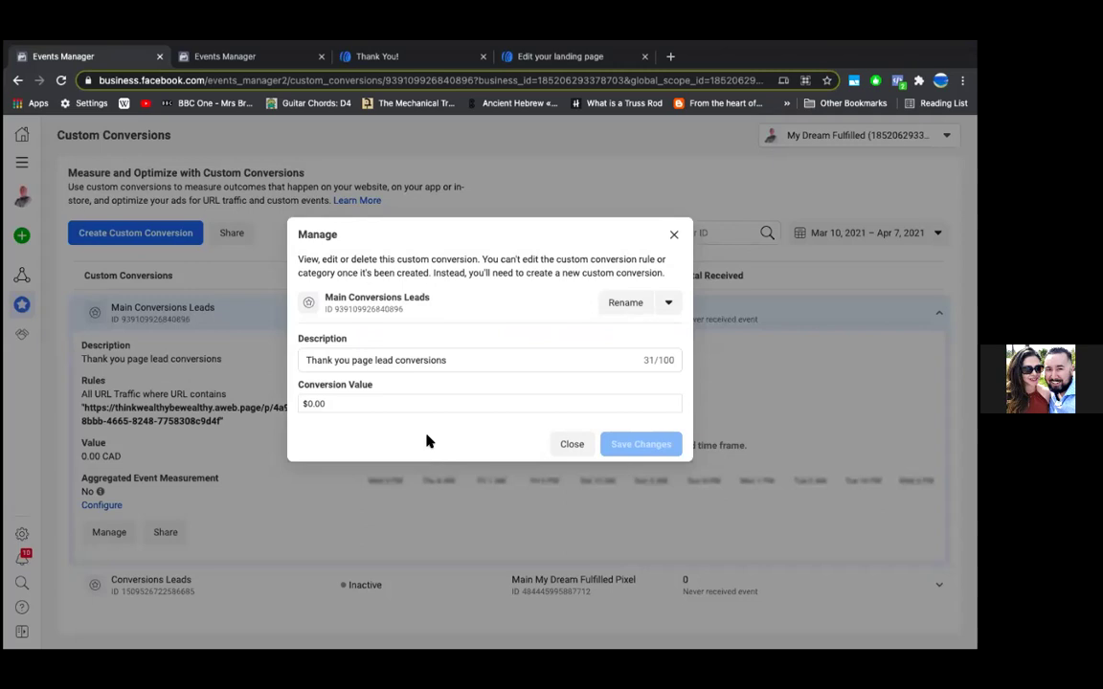
left_click_drag(325, 360, 413, 360)
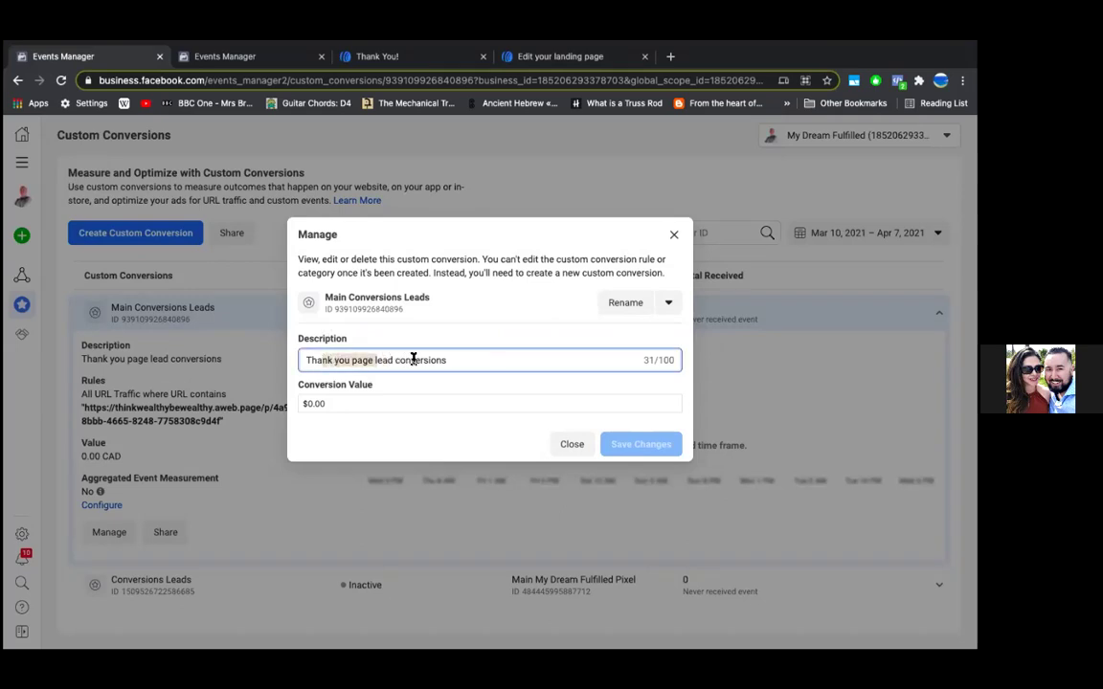
left_click(464, 362)
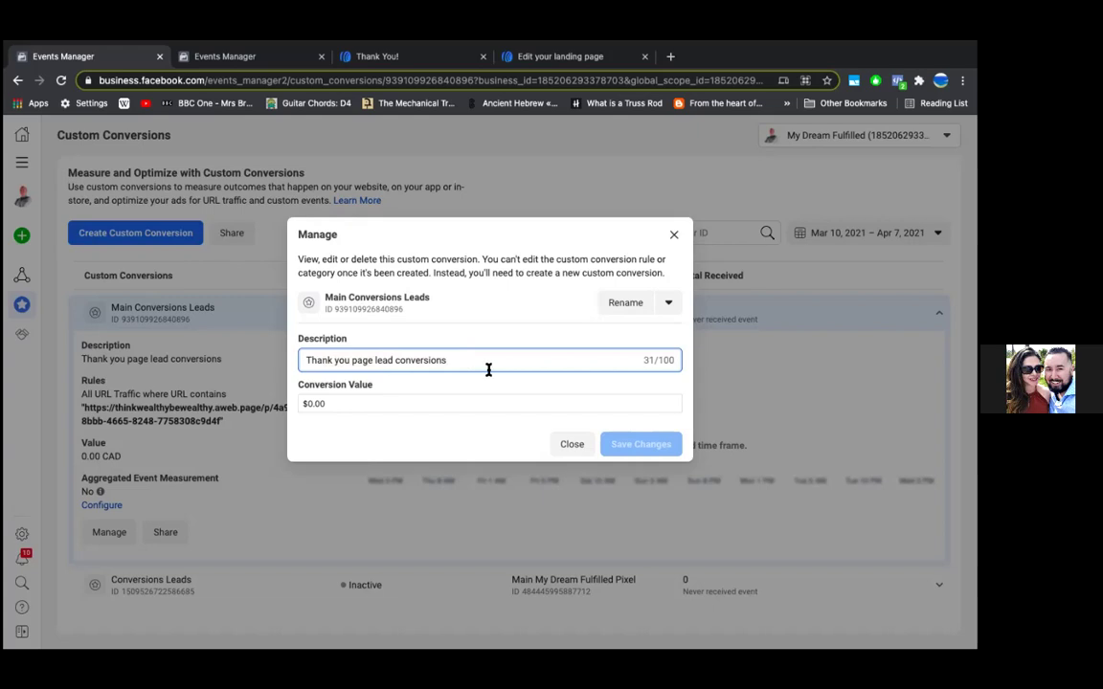
left_click(579, 446)
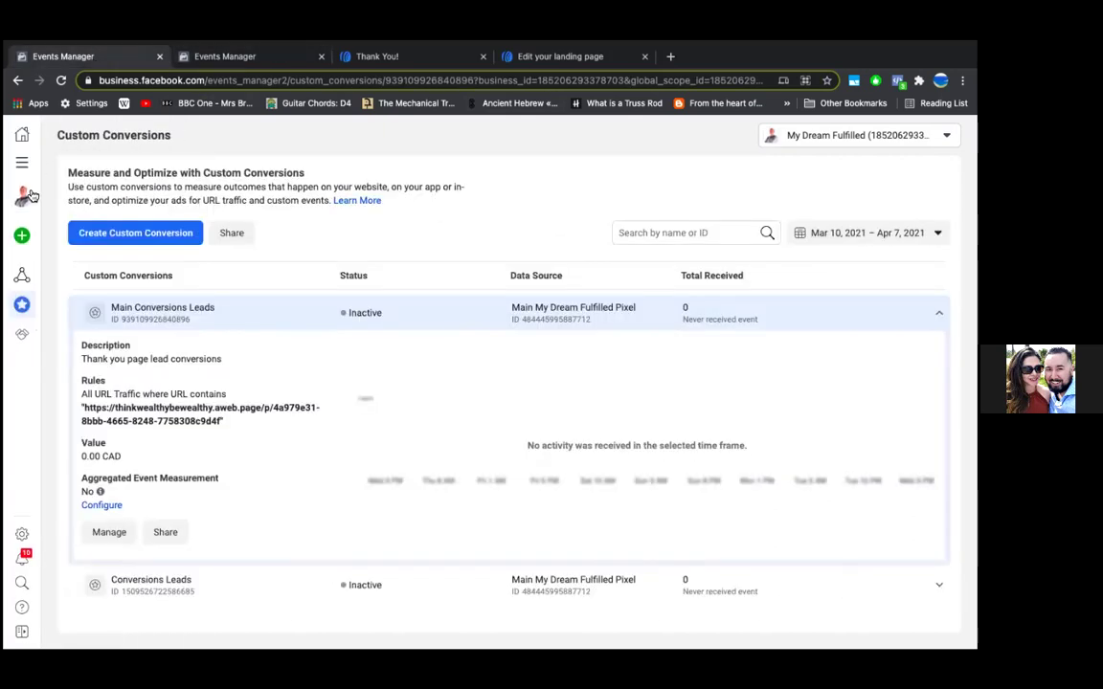
- Copy the pixel ID of the main My Dream Fulfilled Pixel from Data Sources
mouse_move(19, 277)
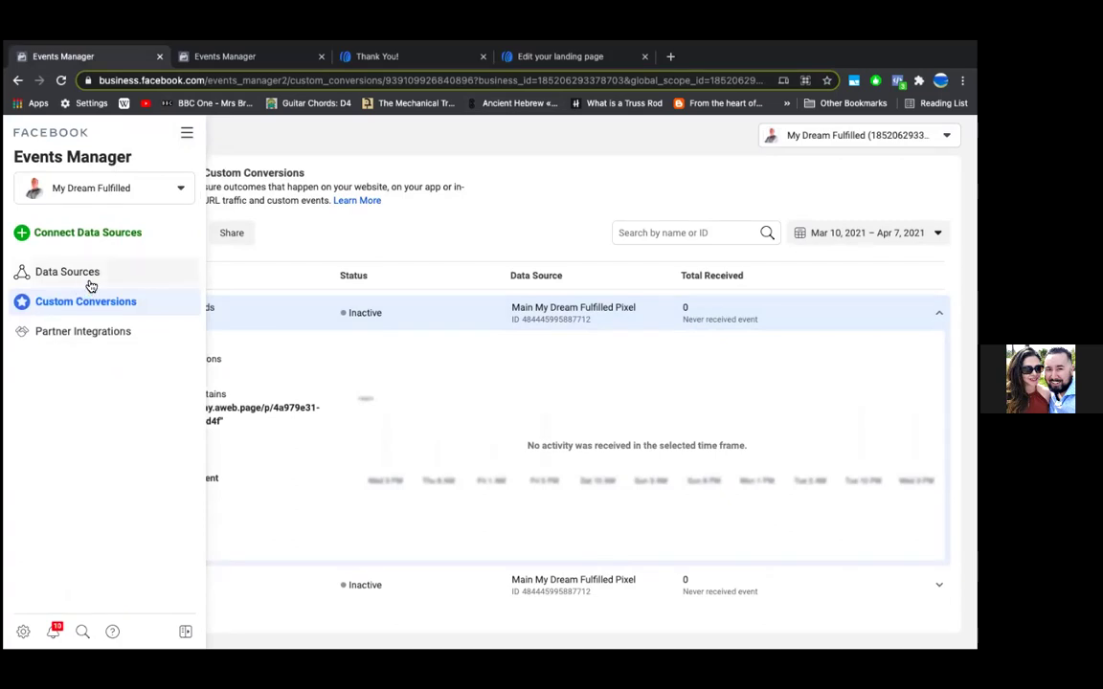
left_click(94, 284)
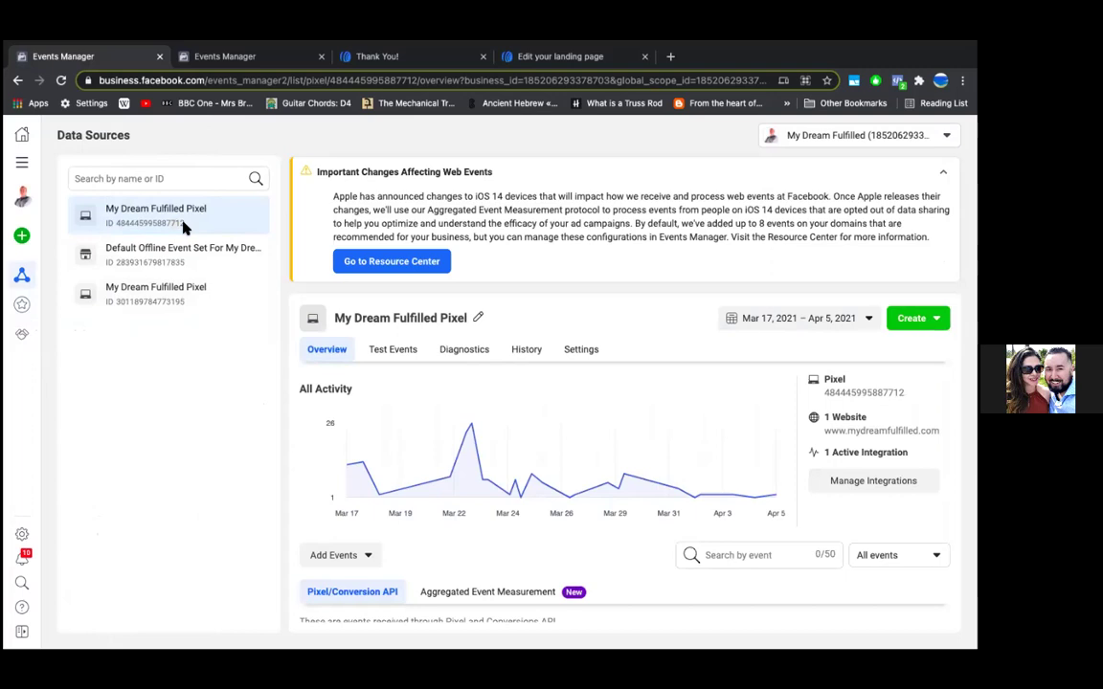
left_click_drag(116, 223, 160, 225)
- Enter the copied ID as the Facebook Pixel ID in the AWeber Thank You Page & Download Page tracking settings and publish the page
left_click(425, 63)
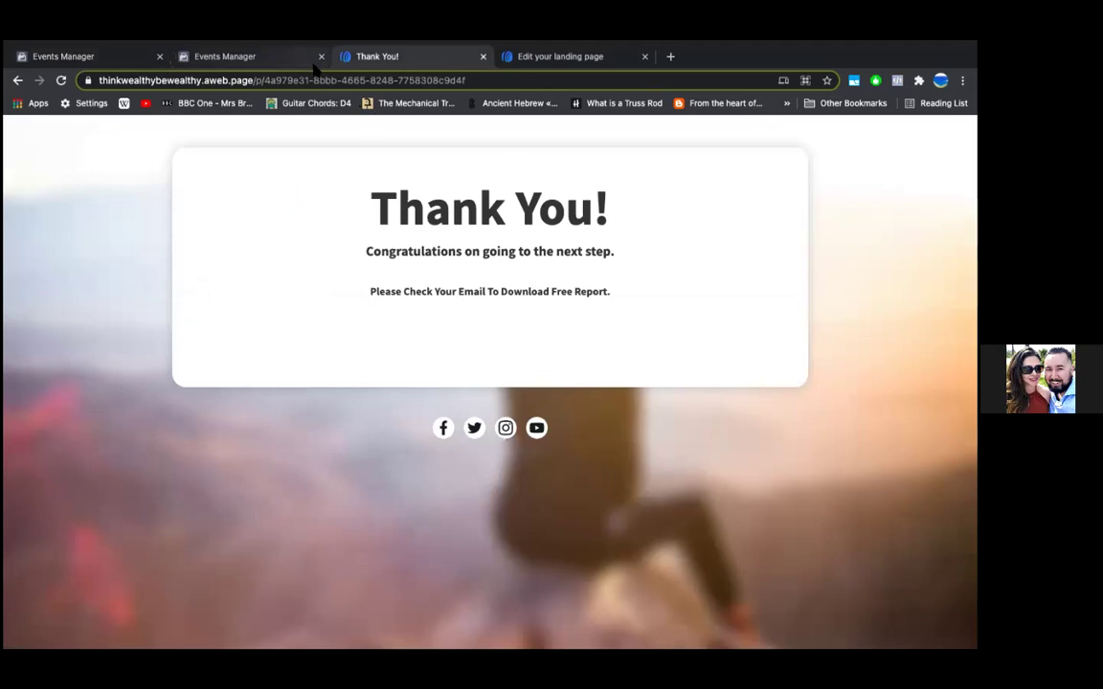
left_click(239, 58)
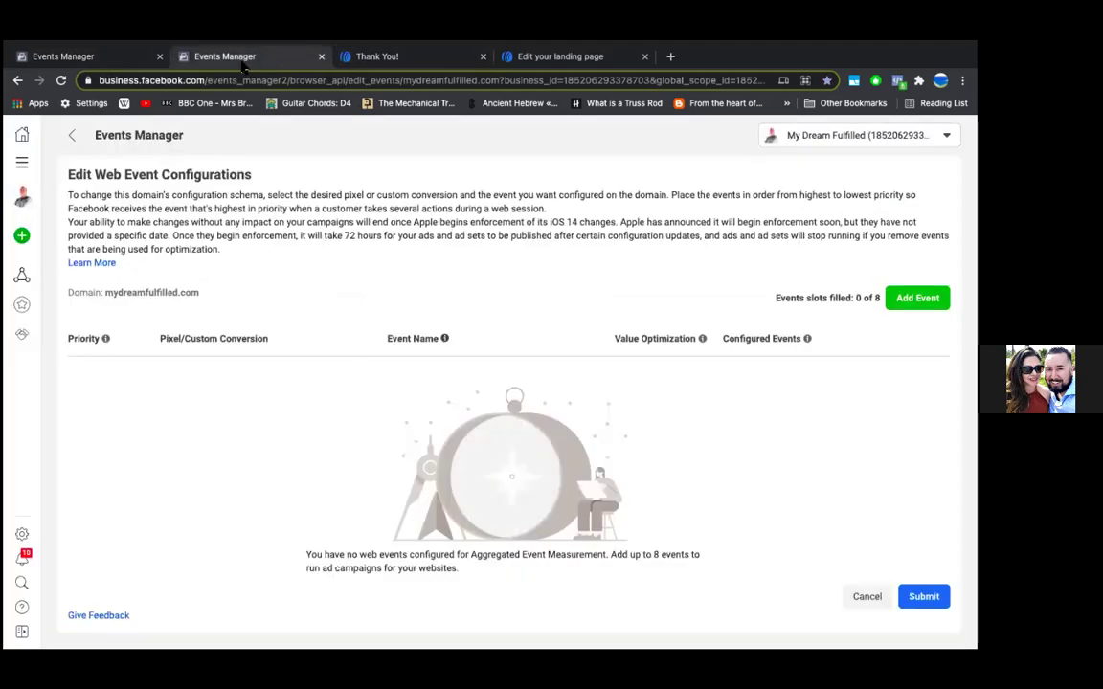
left_click(512, 59)
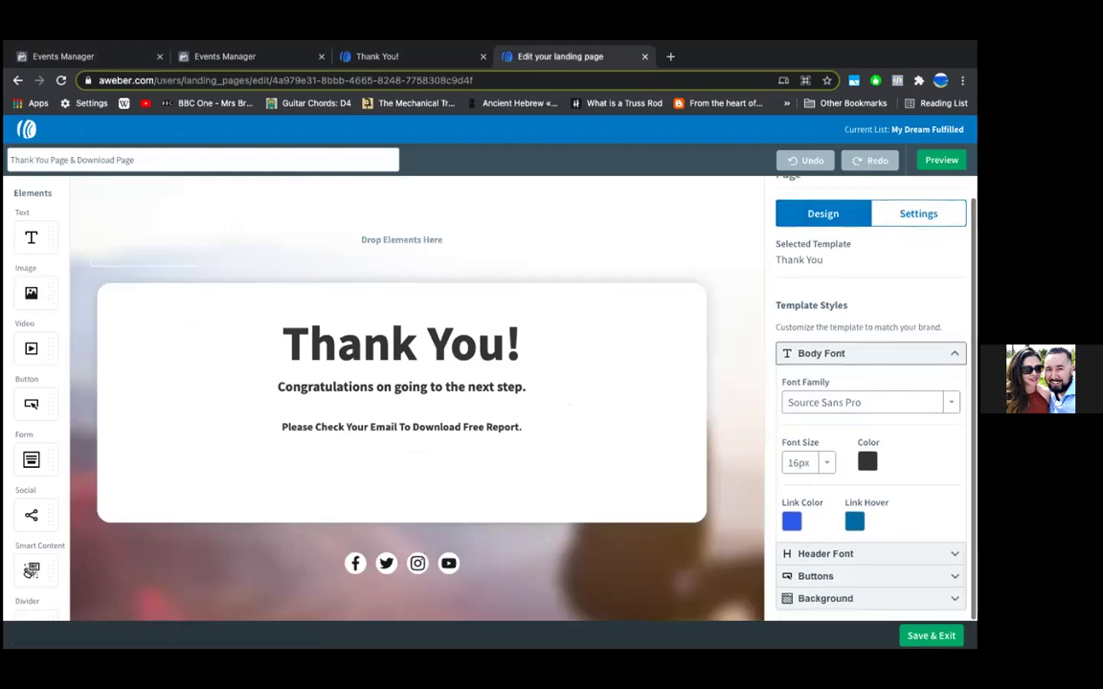
left_click(917, 236)
scroll(837, 536, "down", 1)
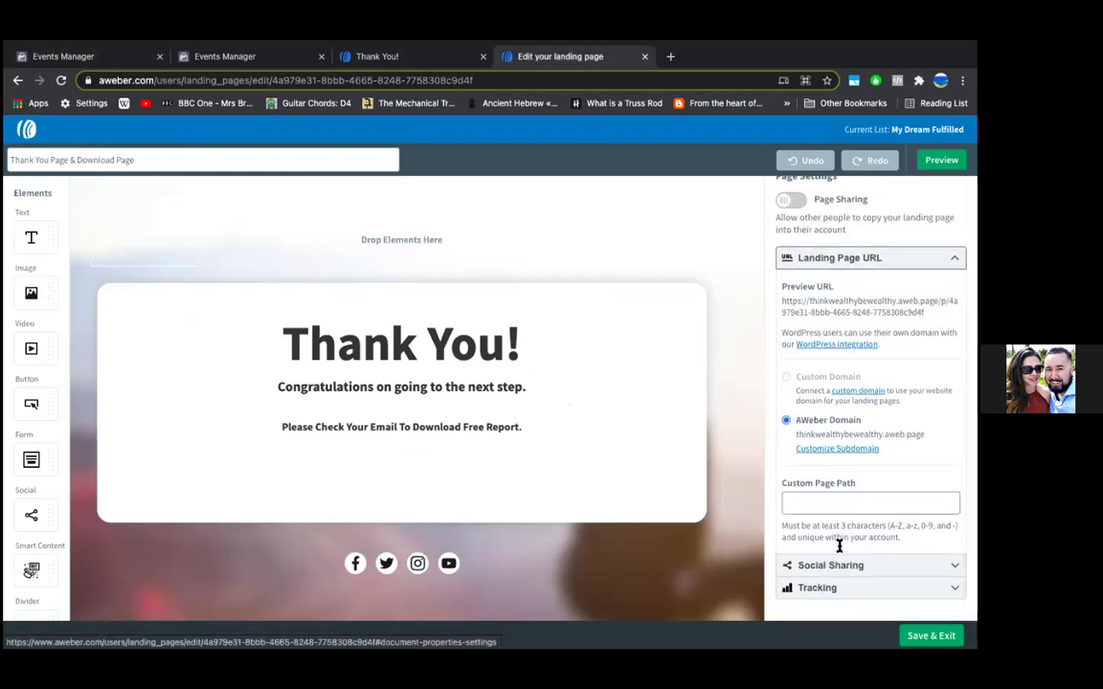
left_click(832, 587)
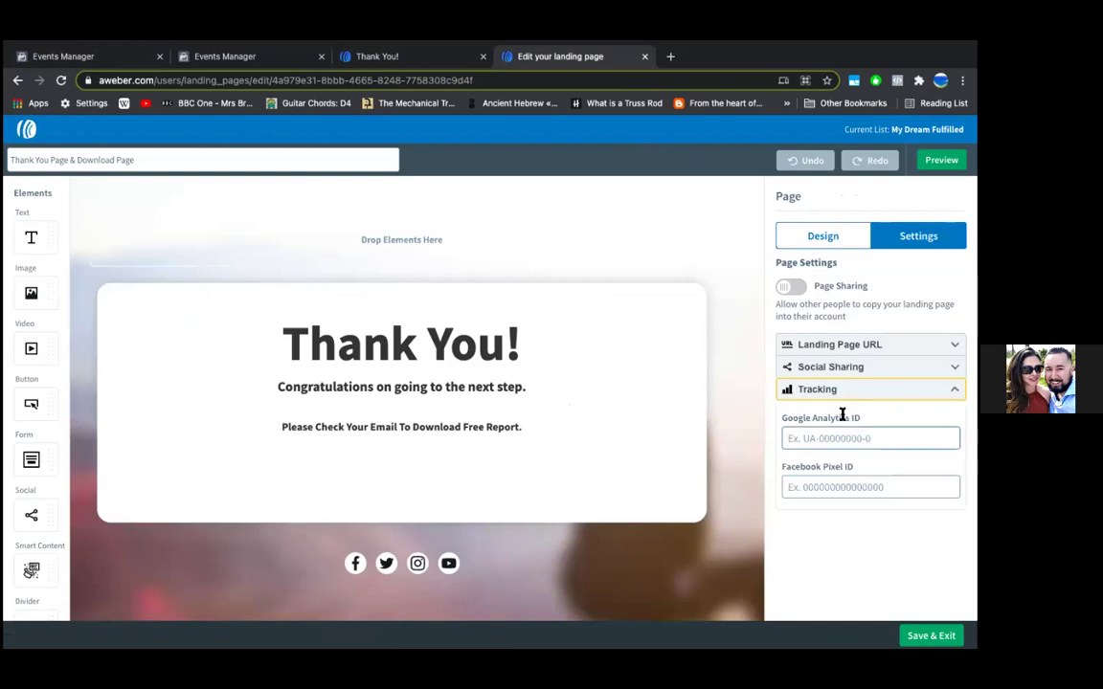
left_click(846, 488)
key("ctrl+v")
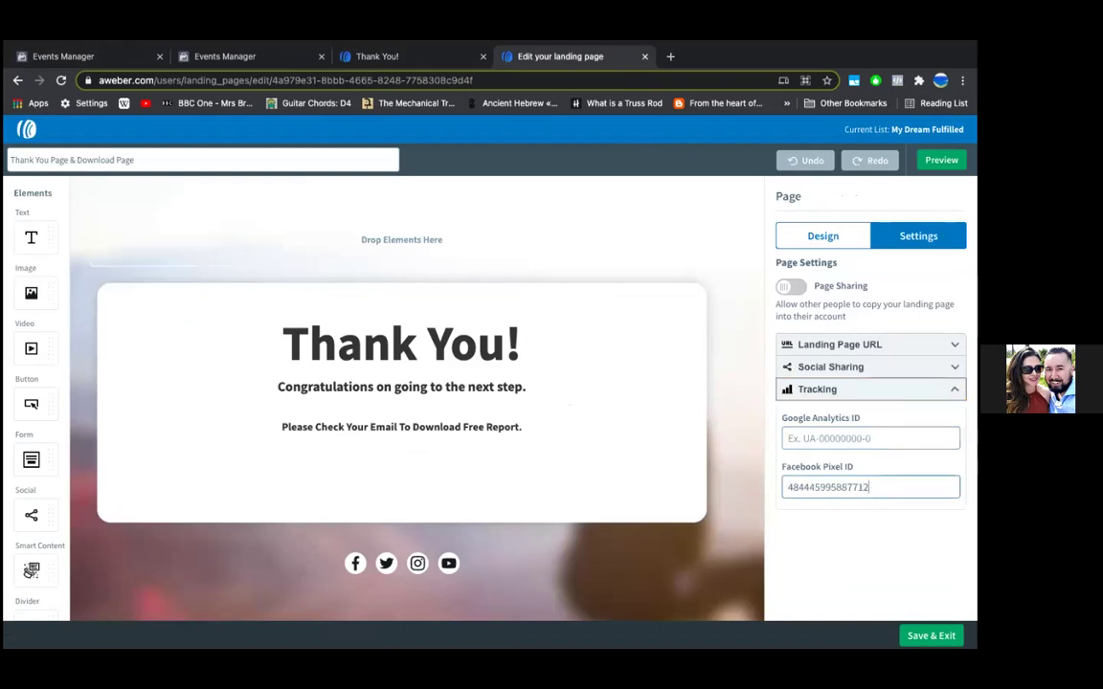
left_click(930, 635)
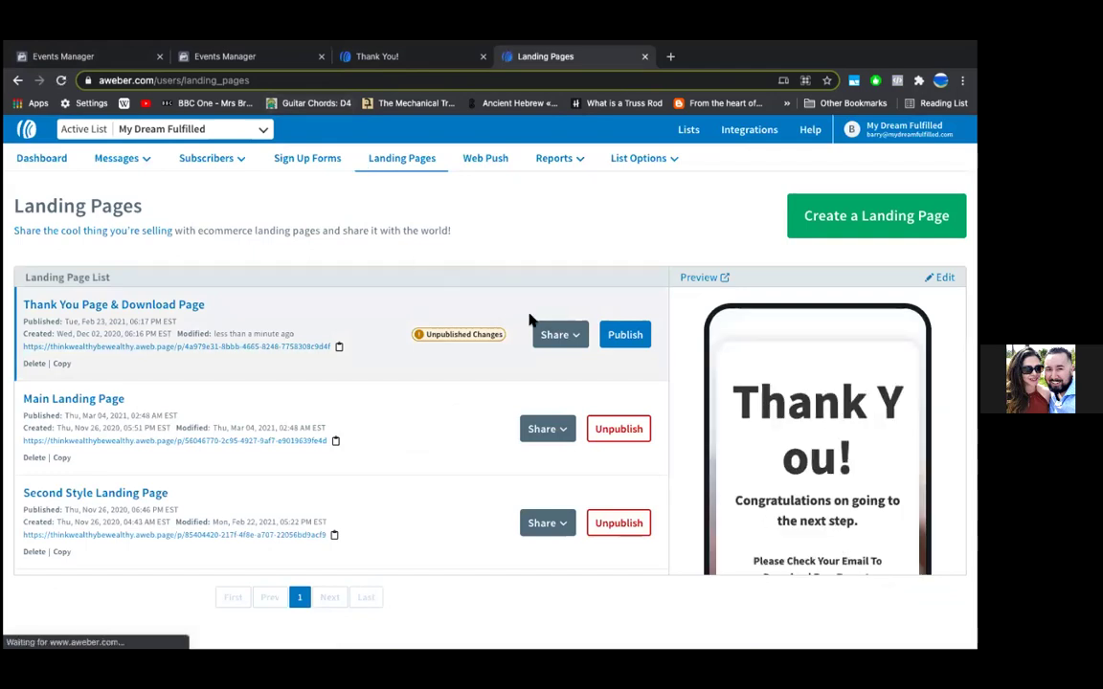
left_click(621, 337)
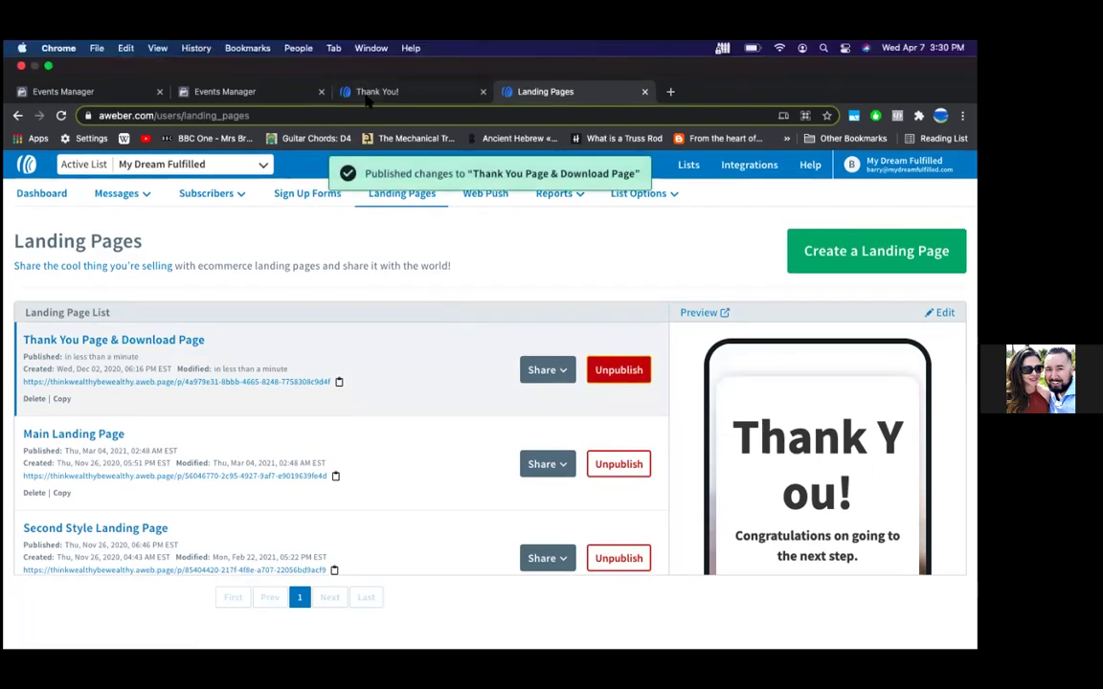
- Reload the live Thank You page and return to the Edit Web Event Configurations page
left_click(337, 91)
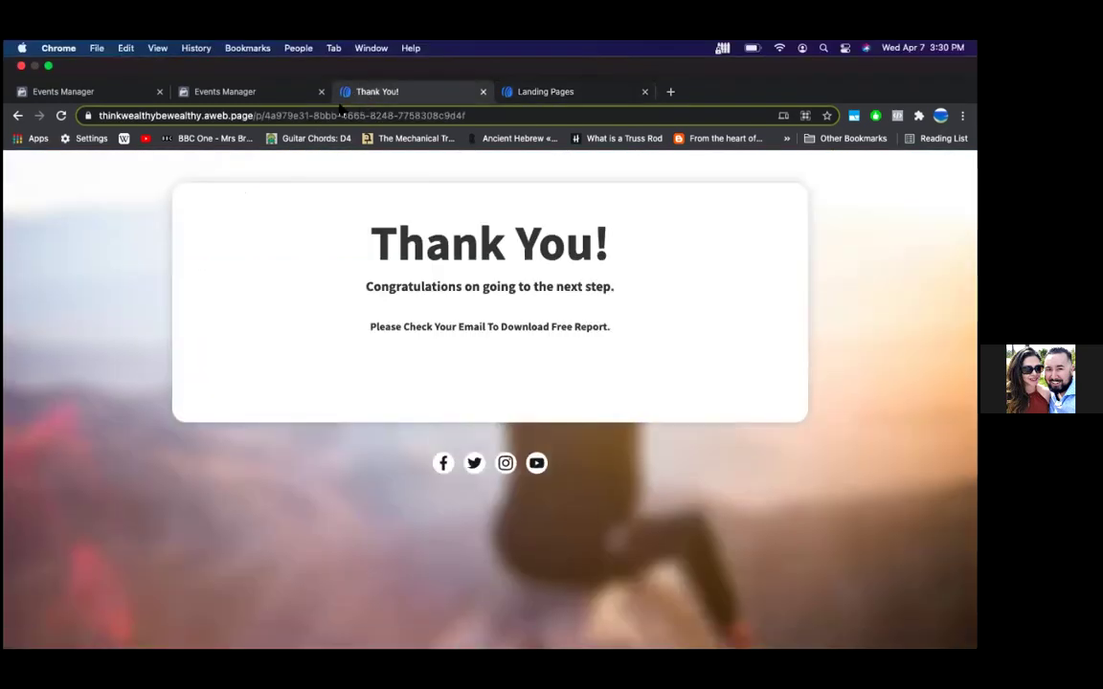
left_click(60, 115)
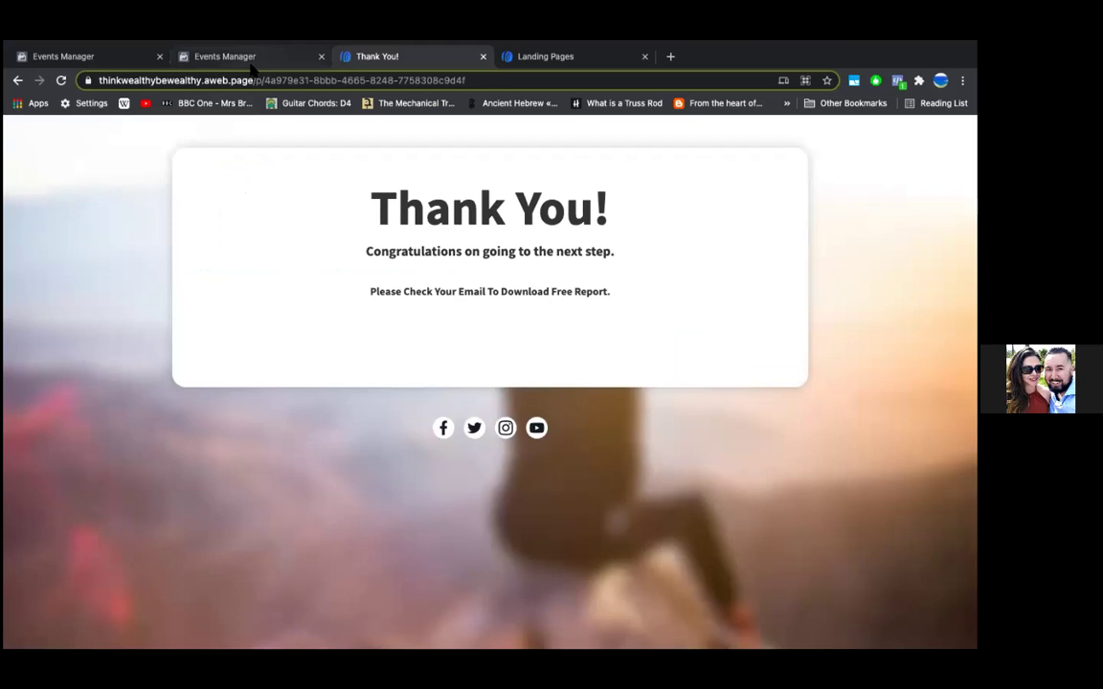
left_click(253, 59)
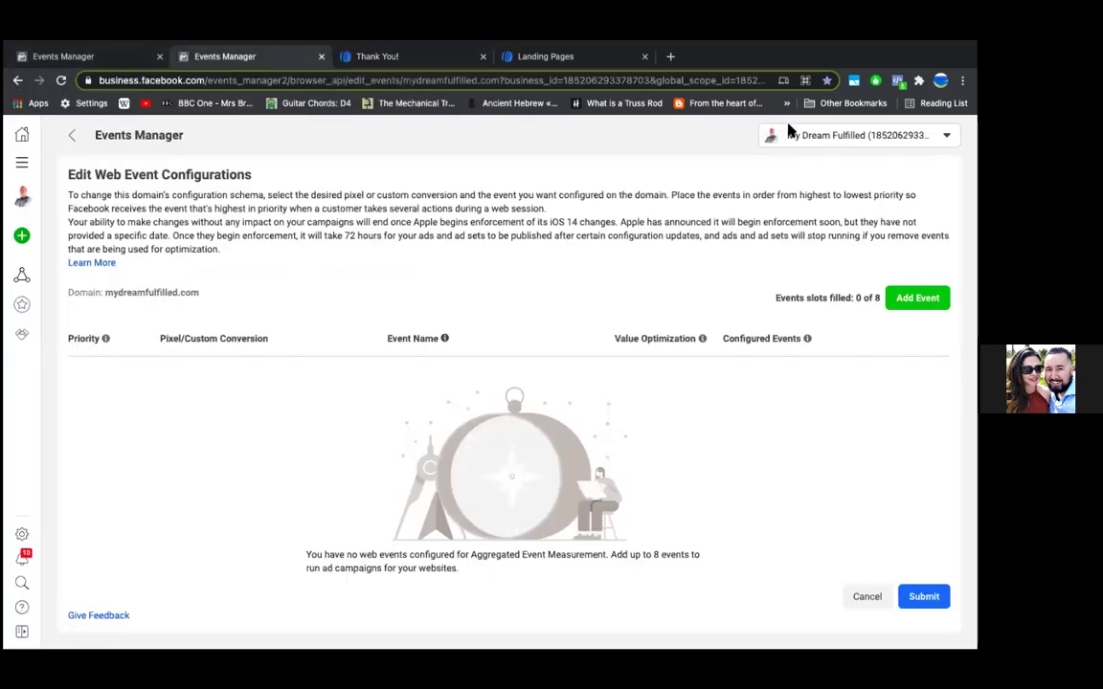
- Check with Facebook Pixel Helper which pixels and events load on the Edit Web Event Configurations page and the live Thank You page
left_click(897, 81)
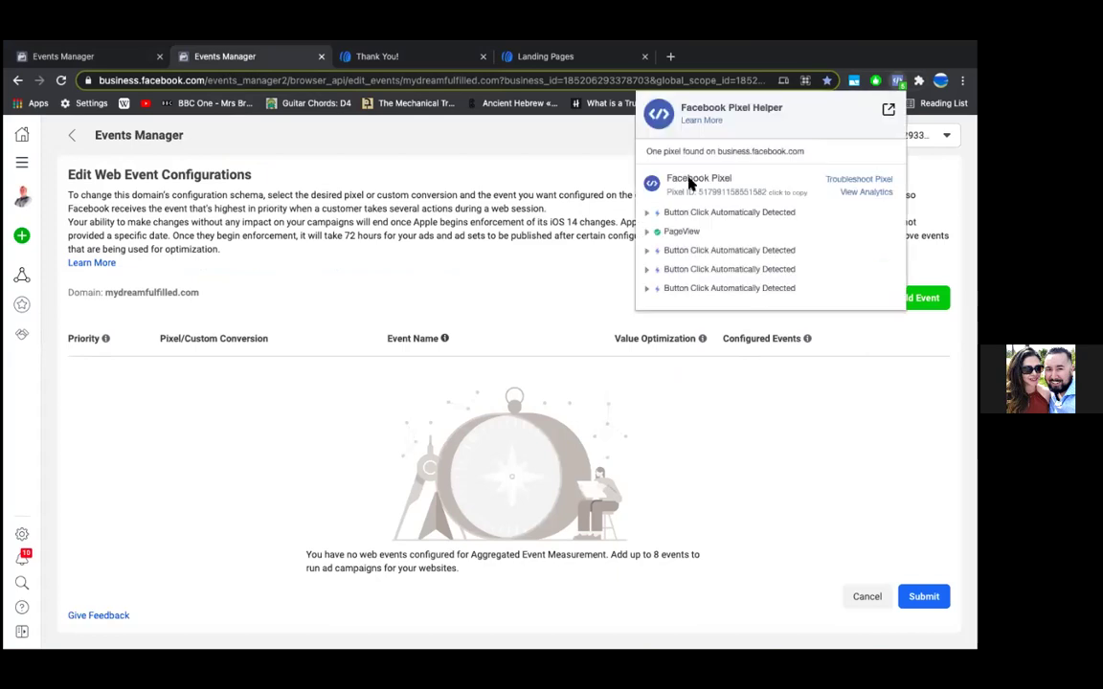
left_click(63, 56)
left_click(373, 57)
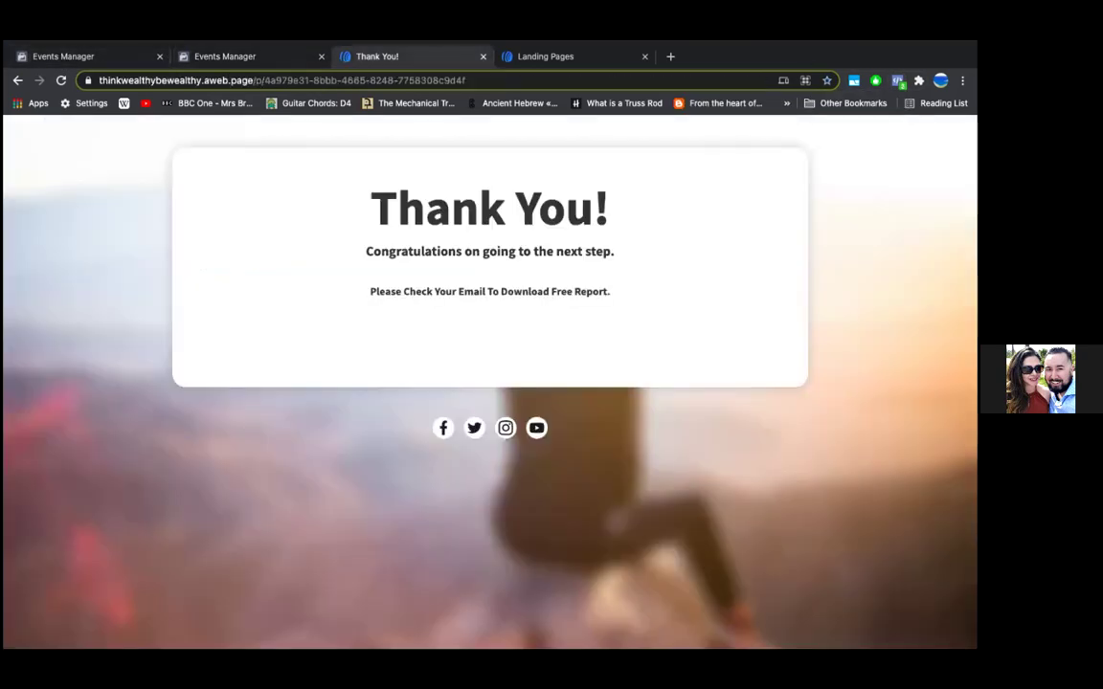
left_click(897, 80)
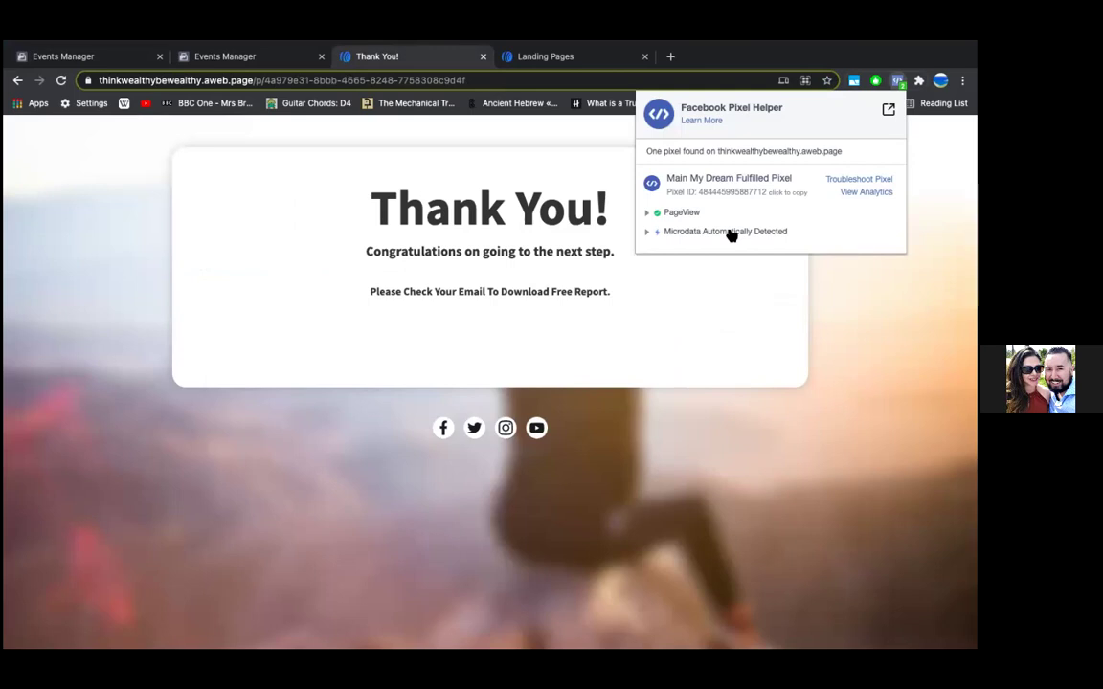
left_click(493, 168)
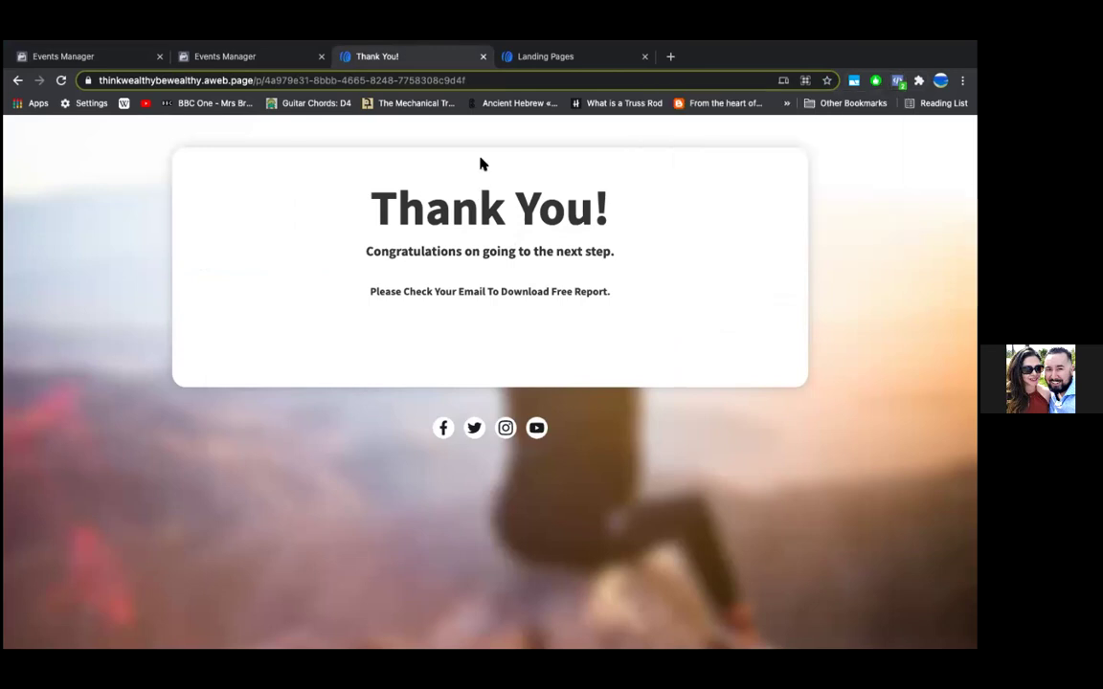
- Return to Events Manager and open the custom conversions list of the My Dream Fulfilled business
left_click(222, 58)
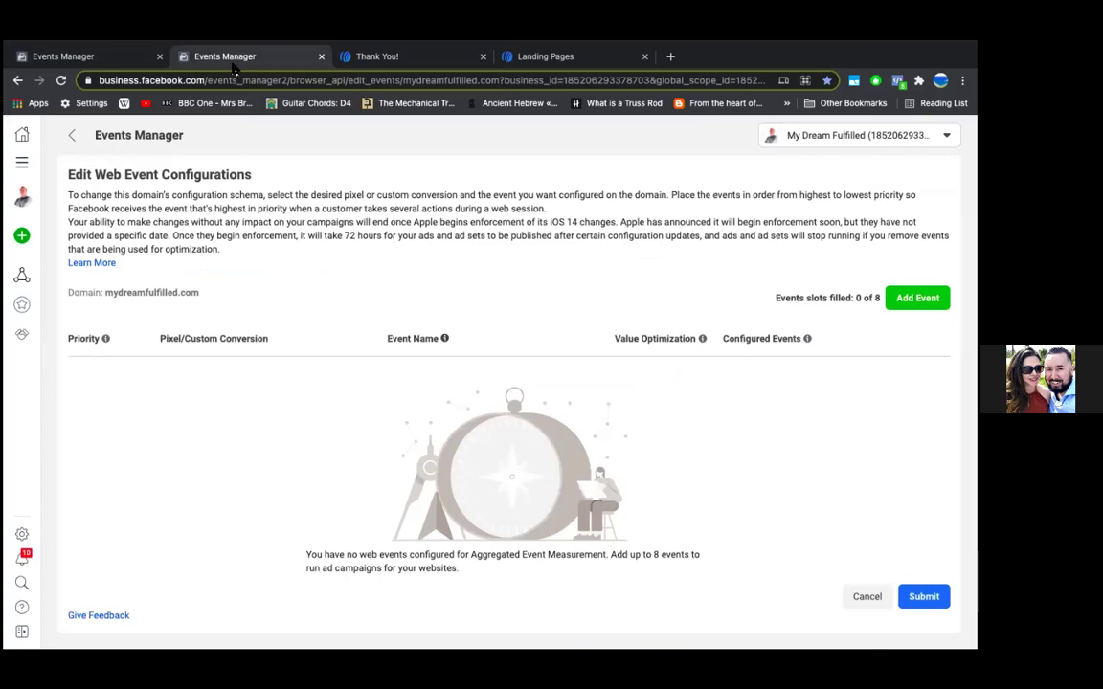
left_click(105, 60)
mouse_move(28, 273)
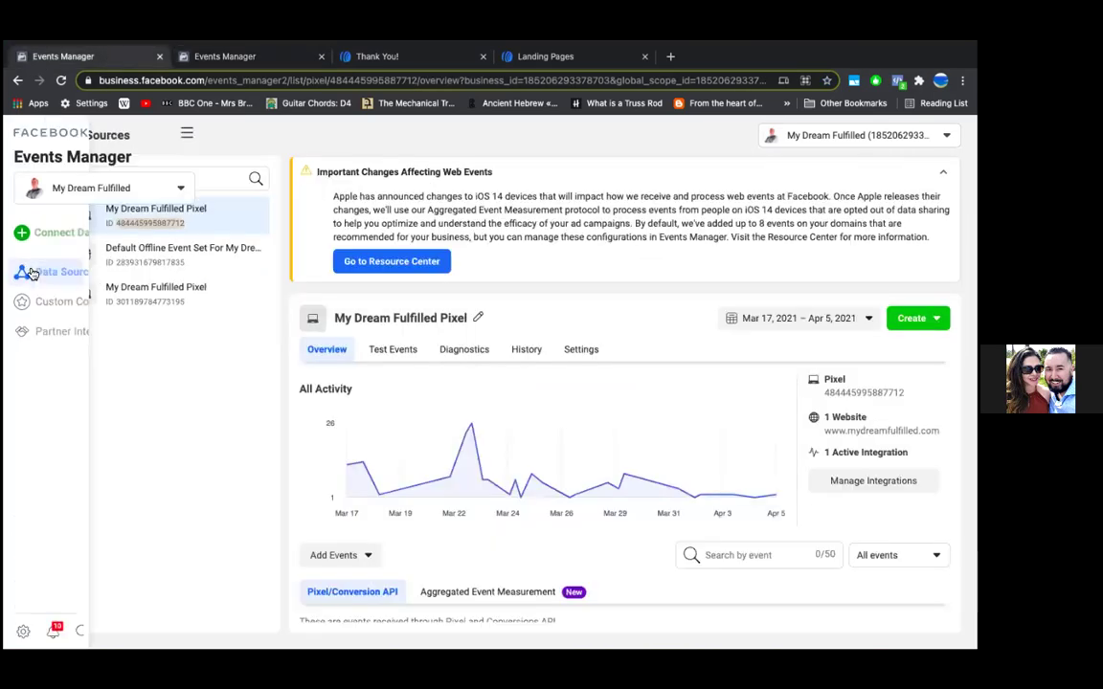
left_click(101, 303)
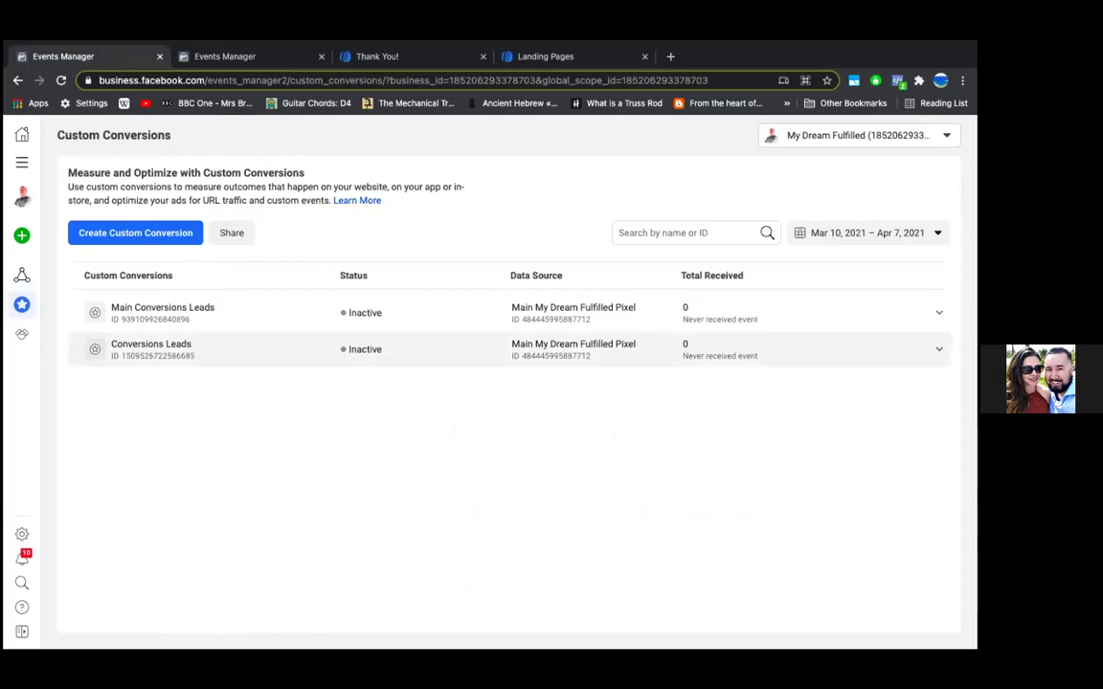
left_click(402, 349)
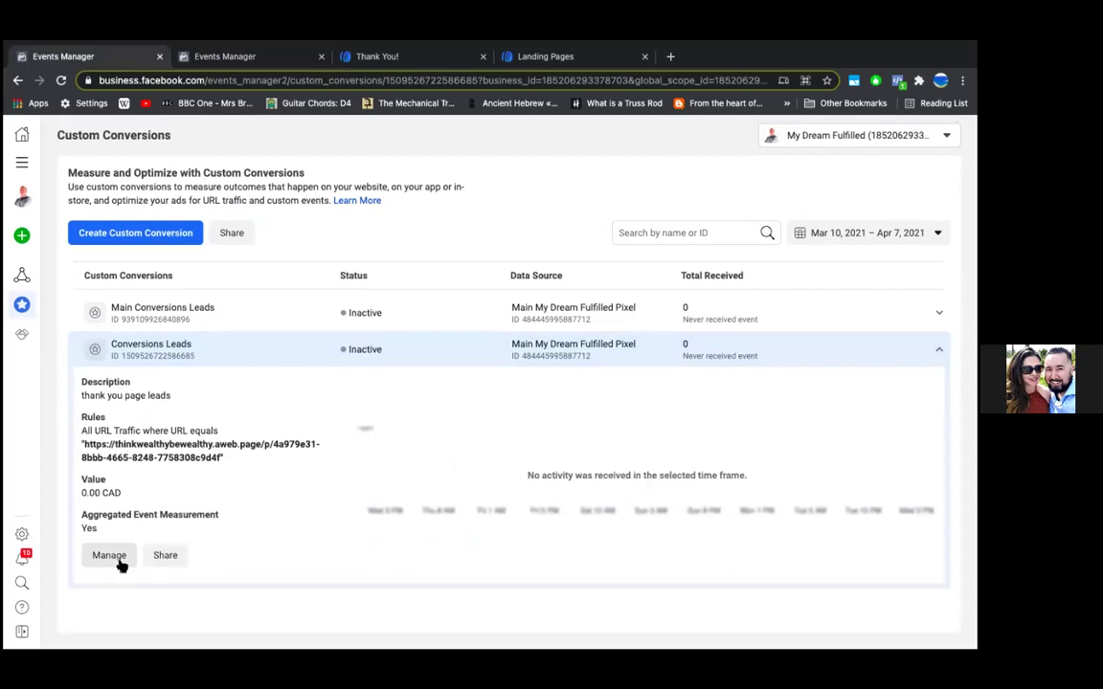
left_click(124, 559)
left_click(668, 303)
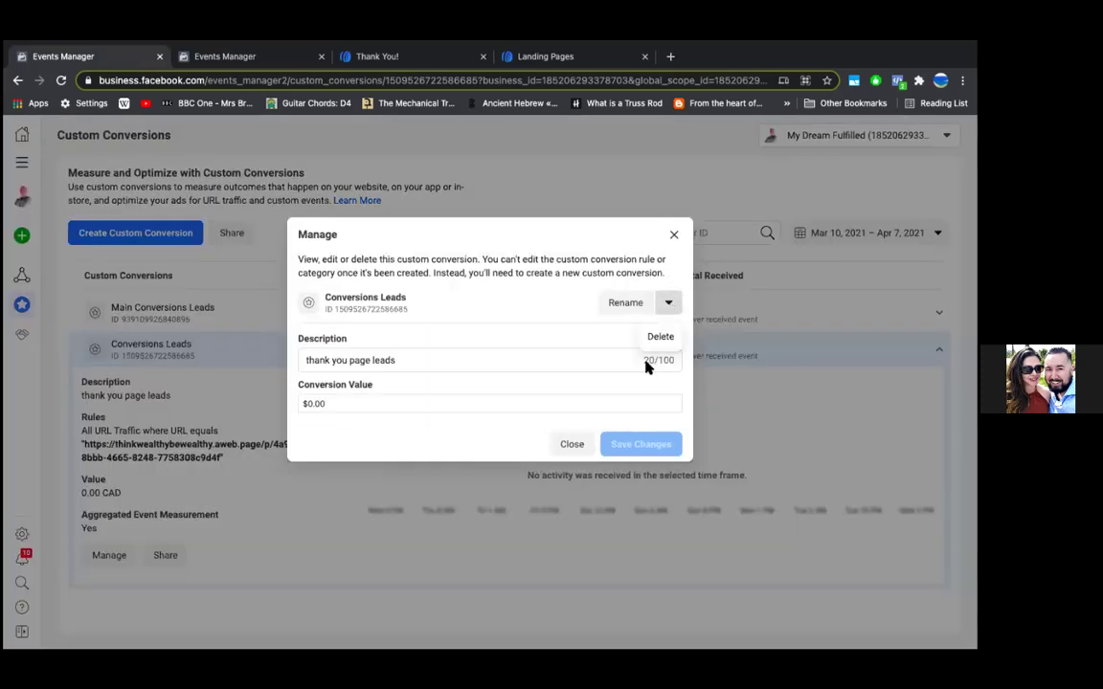
left_click(660, 339)
mouse_move(658, 354)
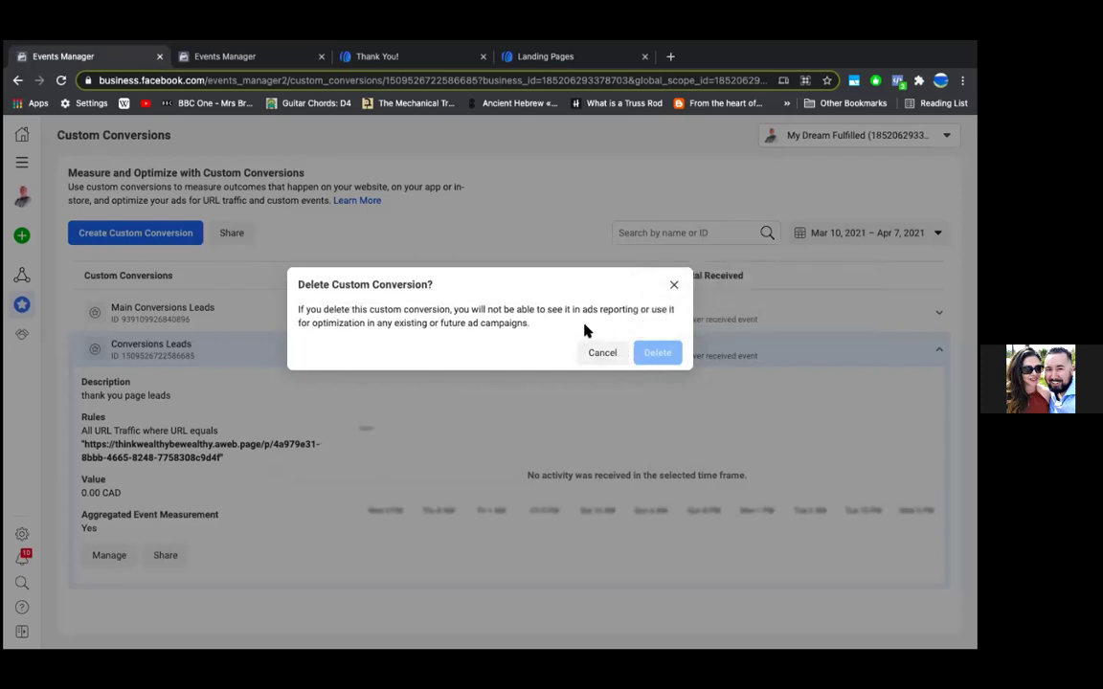
left_click(675, 287)
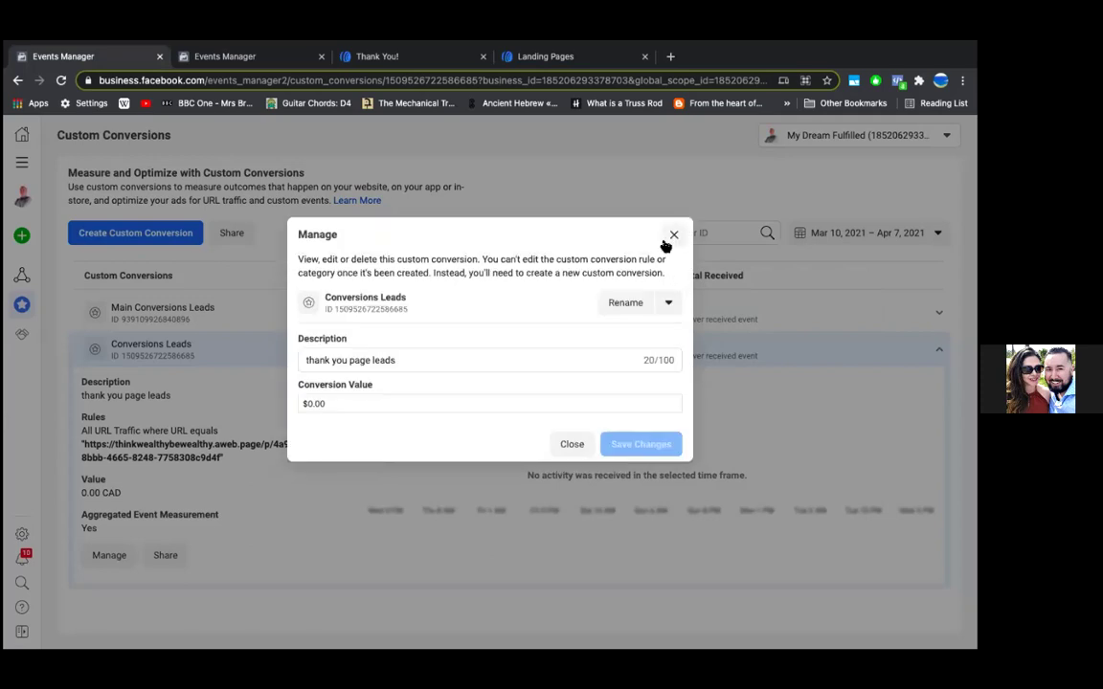
left_click(672, 235)
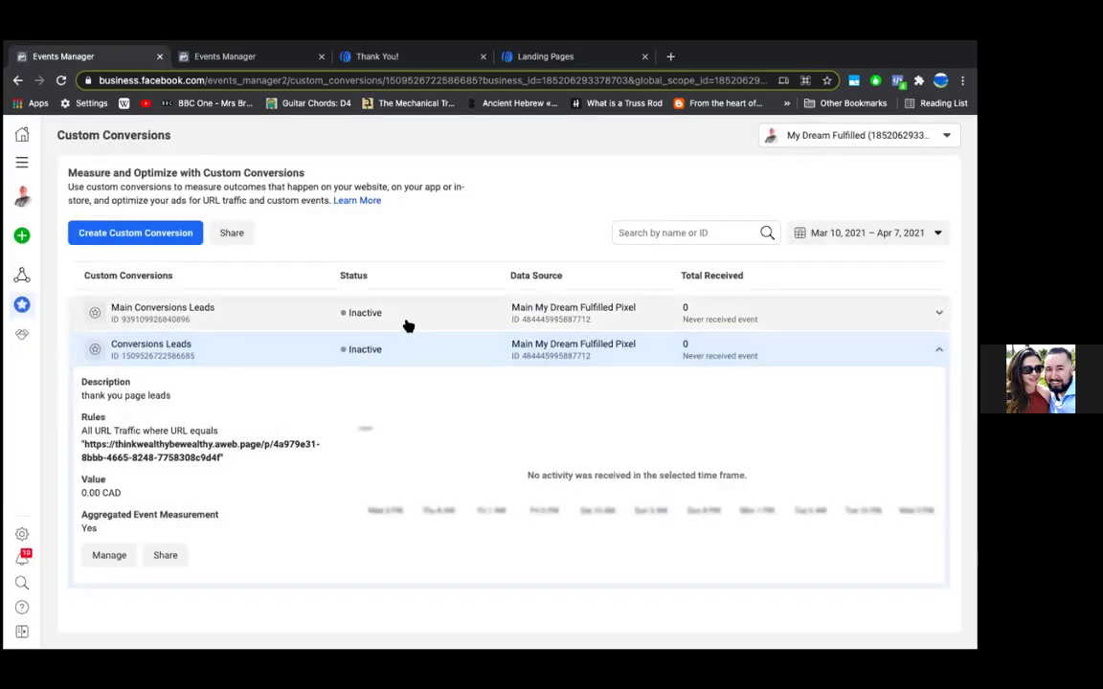
left_click(424, 365)
- Delete the Main Conversions Leads custom conversion and collapse the details of the remaining Conversions Leads entry
left_click(347, 317)
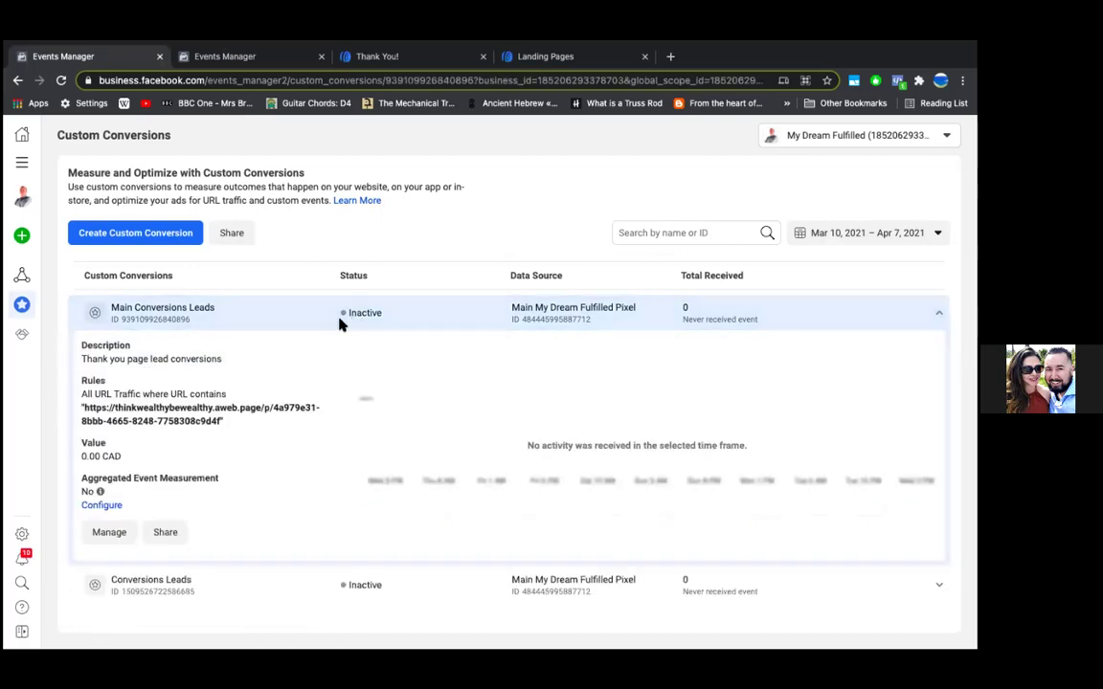
left_click(109, 532)
left_click(668, 303)
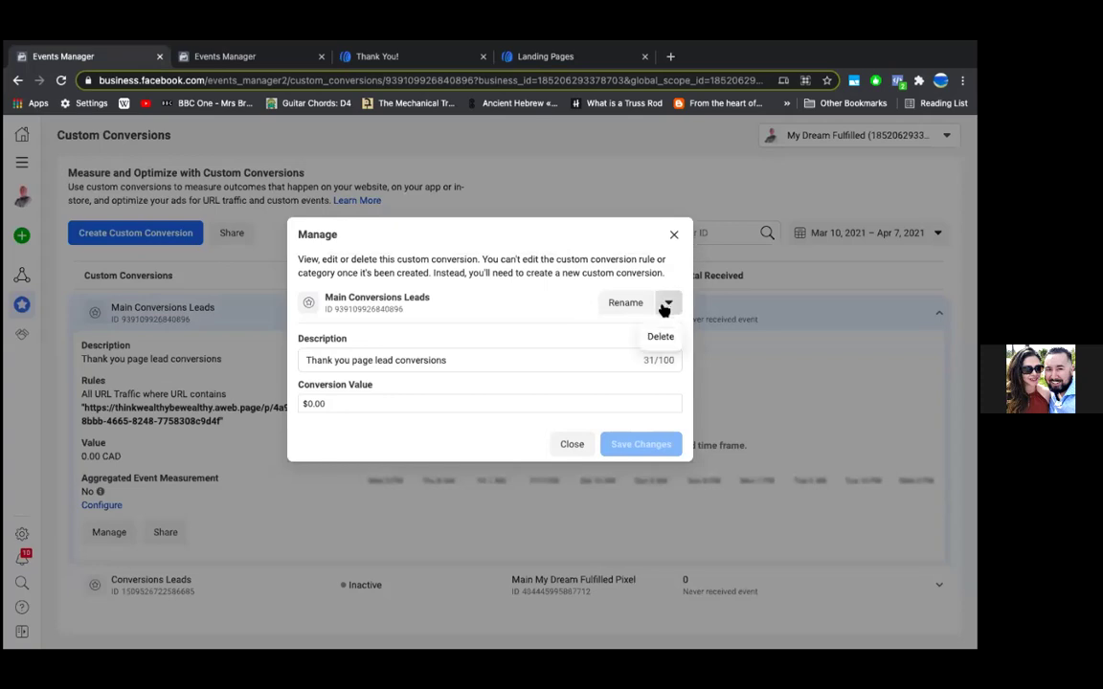
left_click(661, 338)
left_click(657, 351)
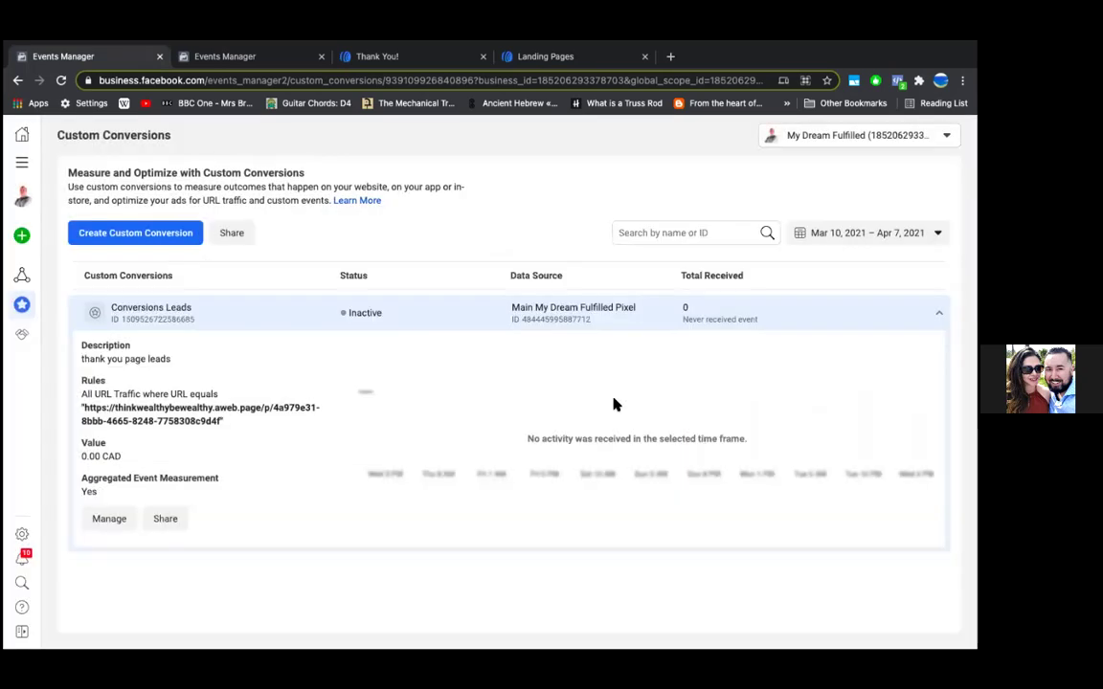
left_click(393, 318)
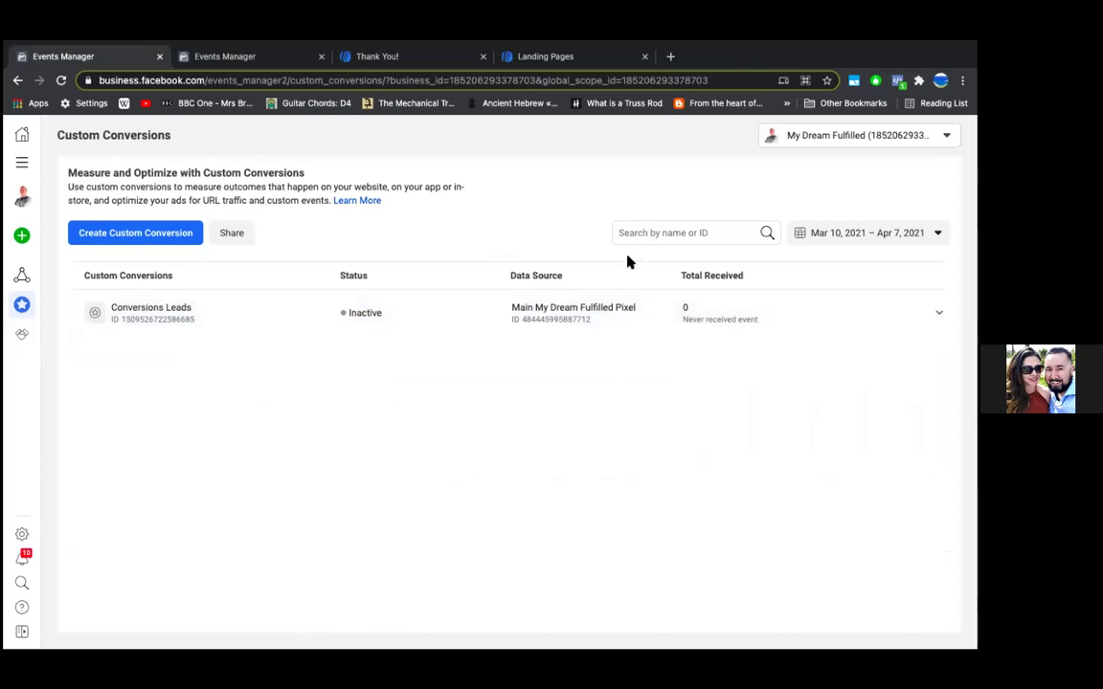
- Start a new custom conversion on the Main My Dream Fulfilled Pixel and name it PDF Download Leads
left_click(90, 236)
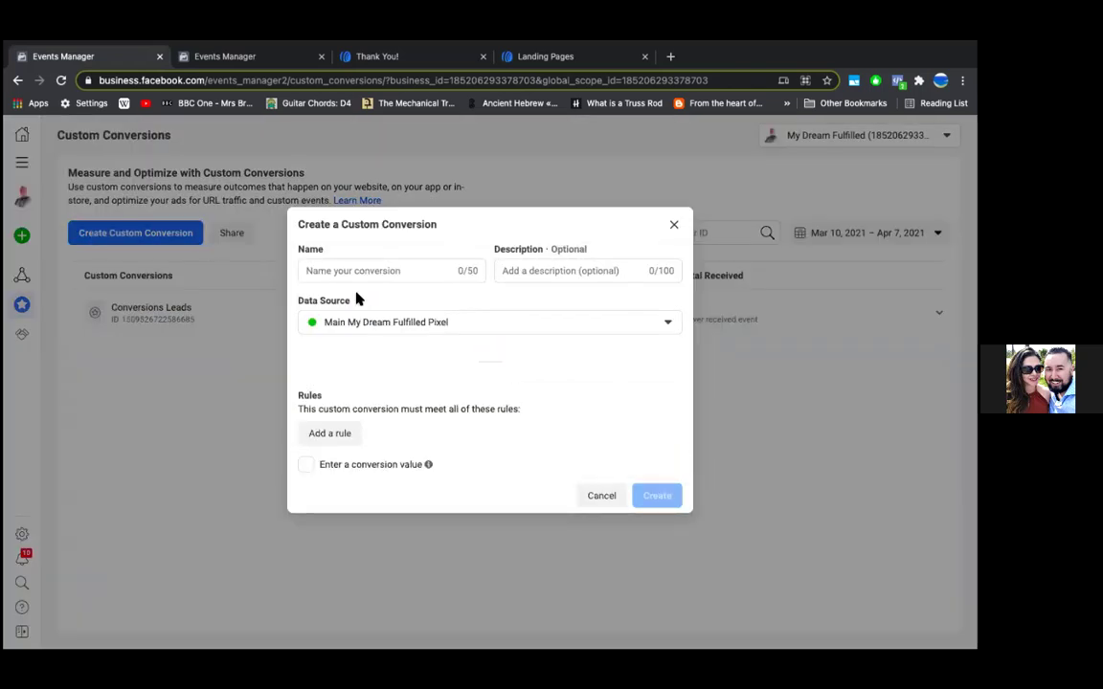
left_click(352, 206)
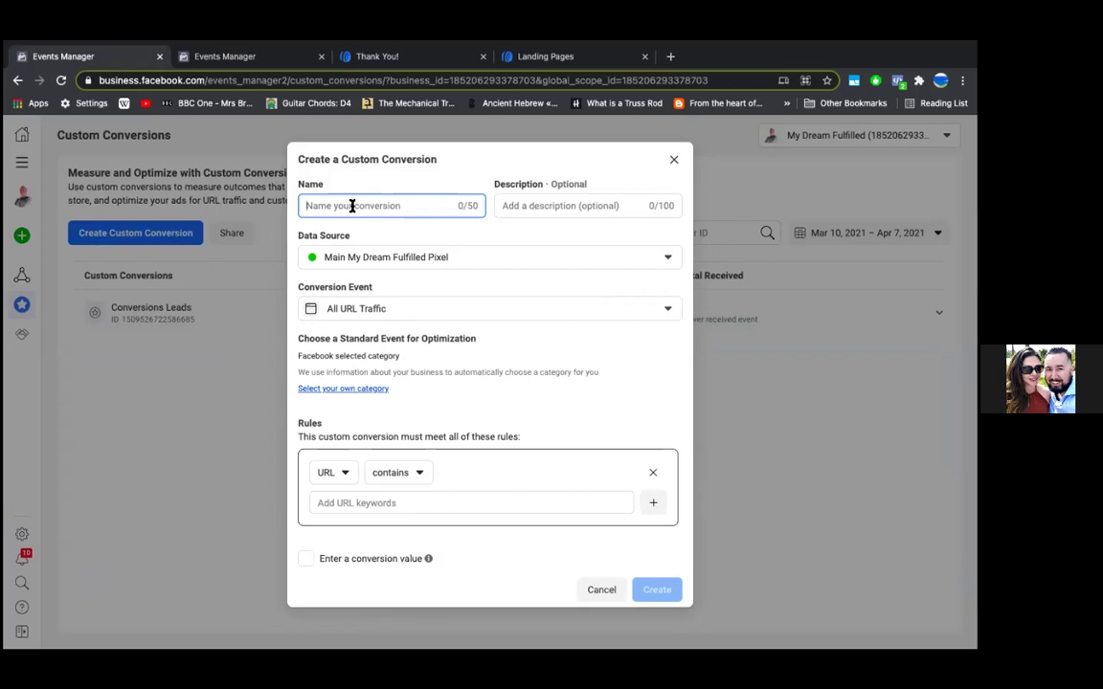
type("Main Custom Conversions")
key("BackSpace")
key("super+a")
type("Landing")
key("super+a")
key("BackSpace")
type("PDF down")
key("BackSpace")
key("BackSpace")
key("BackSpace")
key("BackSpace")
type("Download Leads")
- Keep All URL Traffic as the conversion event and choose Lead as the standard event for optimization
left_click(409, 312)
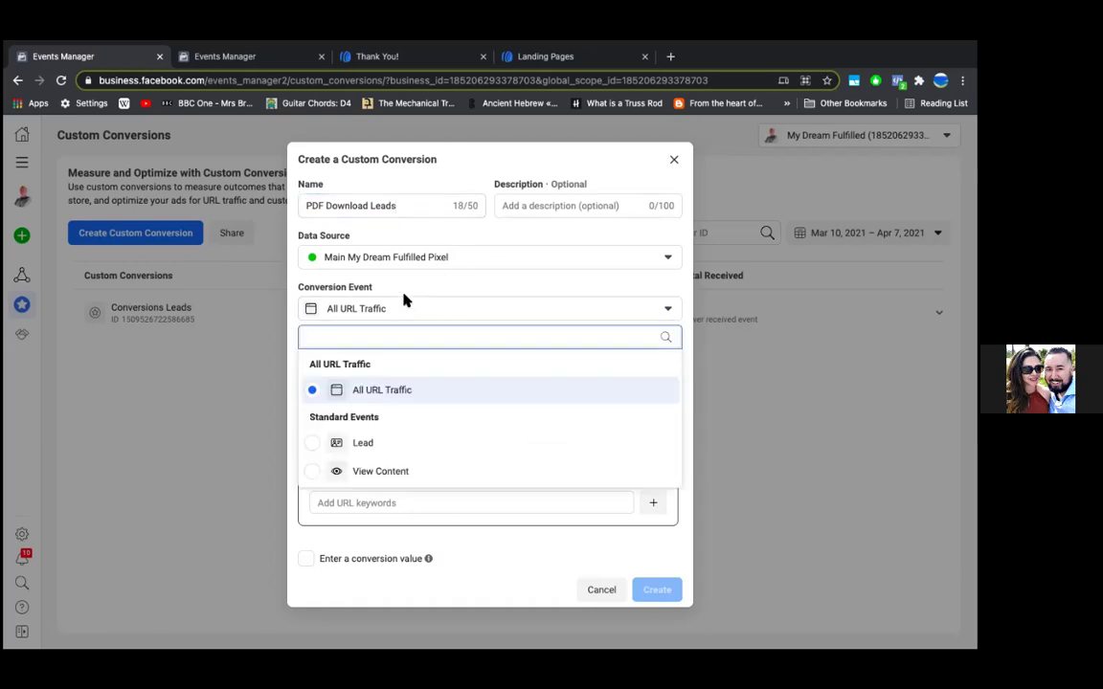
left_click(406, 300)
left_click(343, 387)
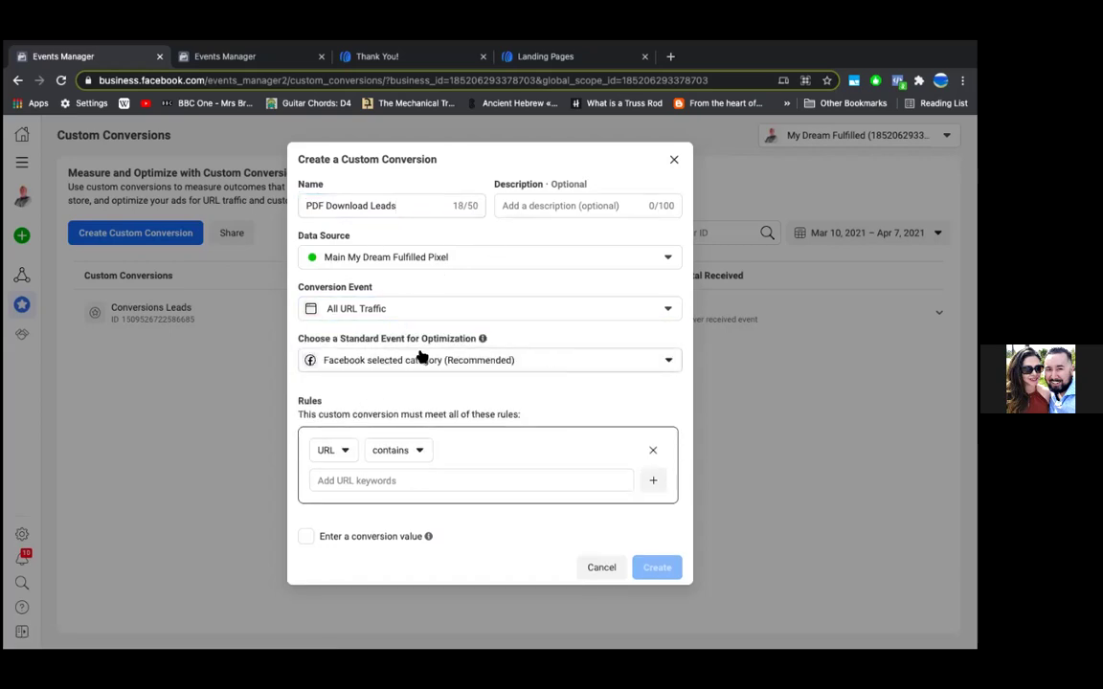
left_click(421, 358)
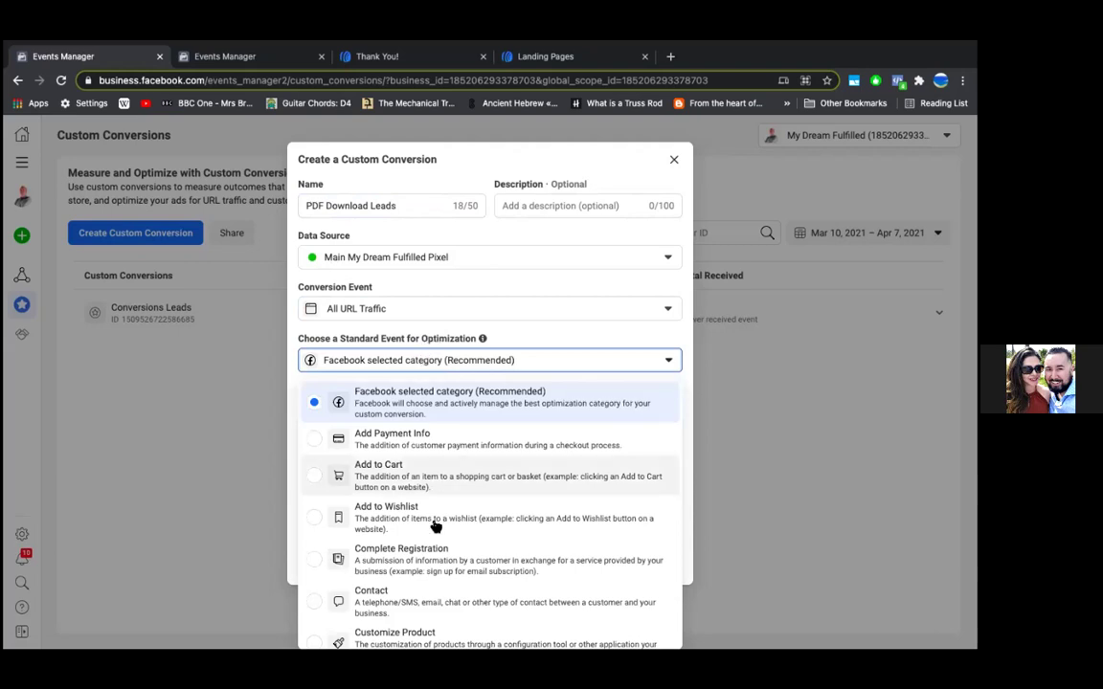
scroll(437, 523, "down", 2)
scroll(437, 525, "down", 2)
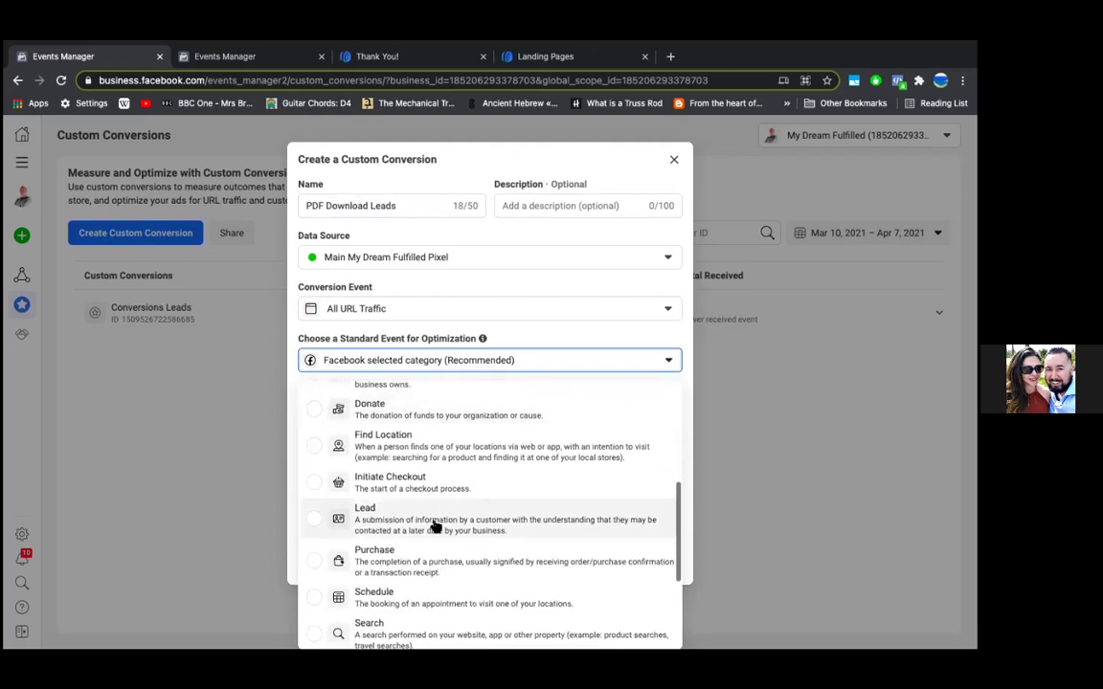
left_click(422, 522)
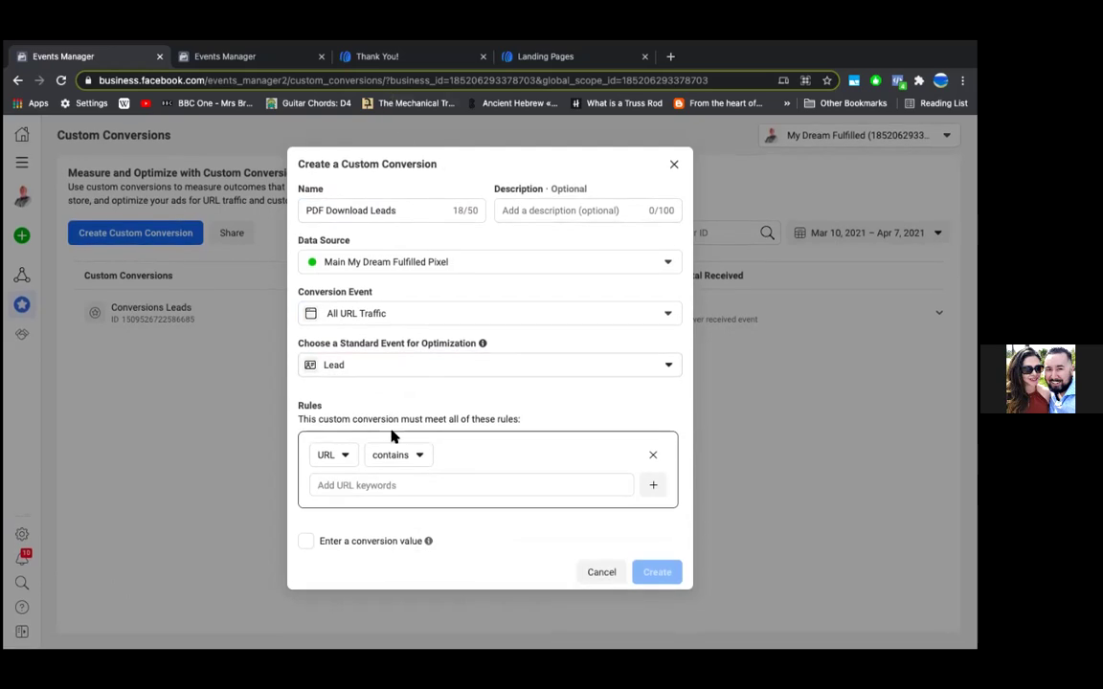
left_click(337, 56)
left_click(262, 82)
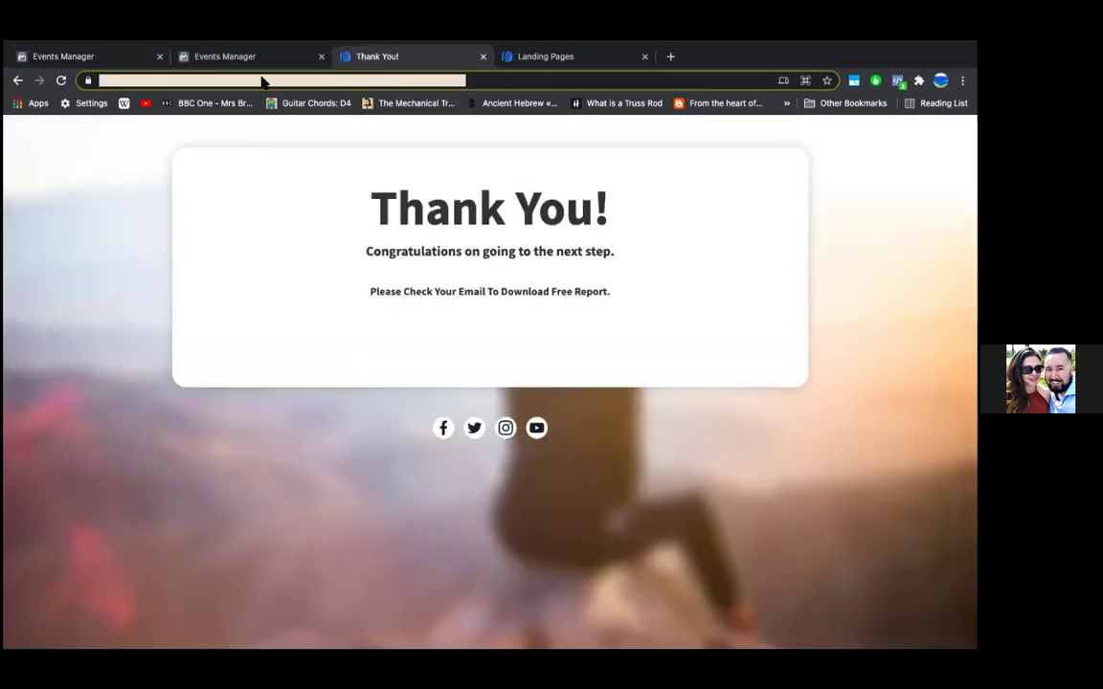
left_click(211, 56)
left_click(123, 58)
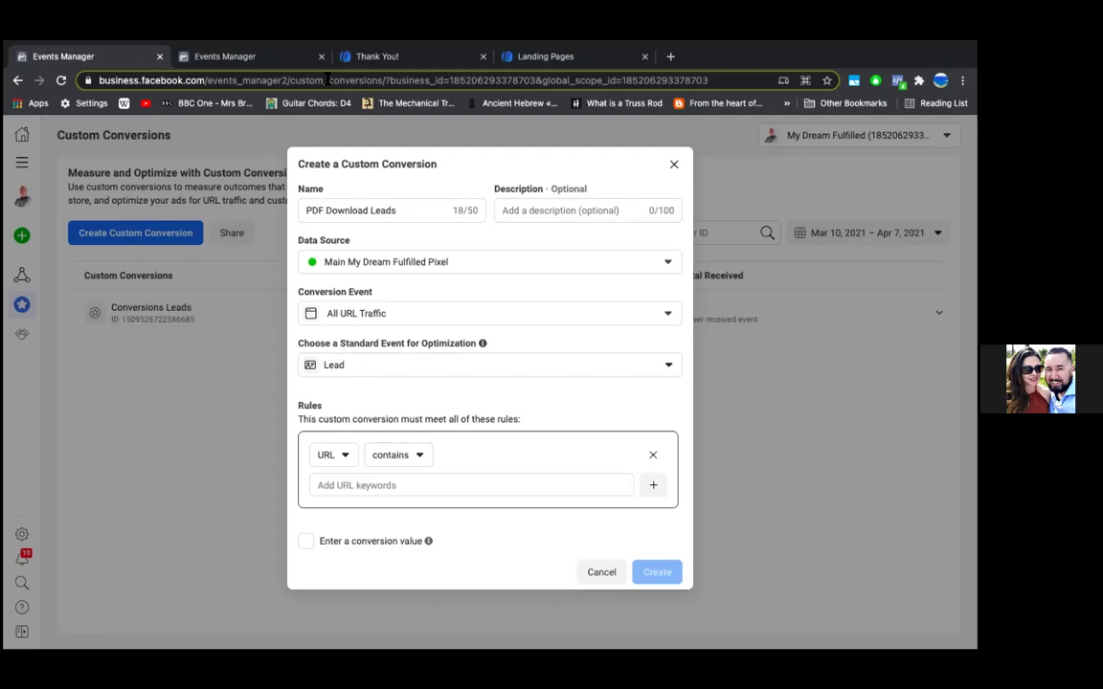
left_click(335, 485)
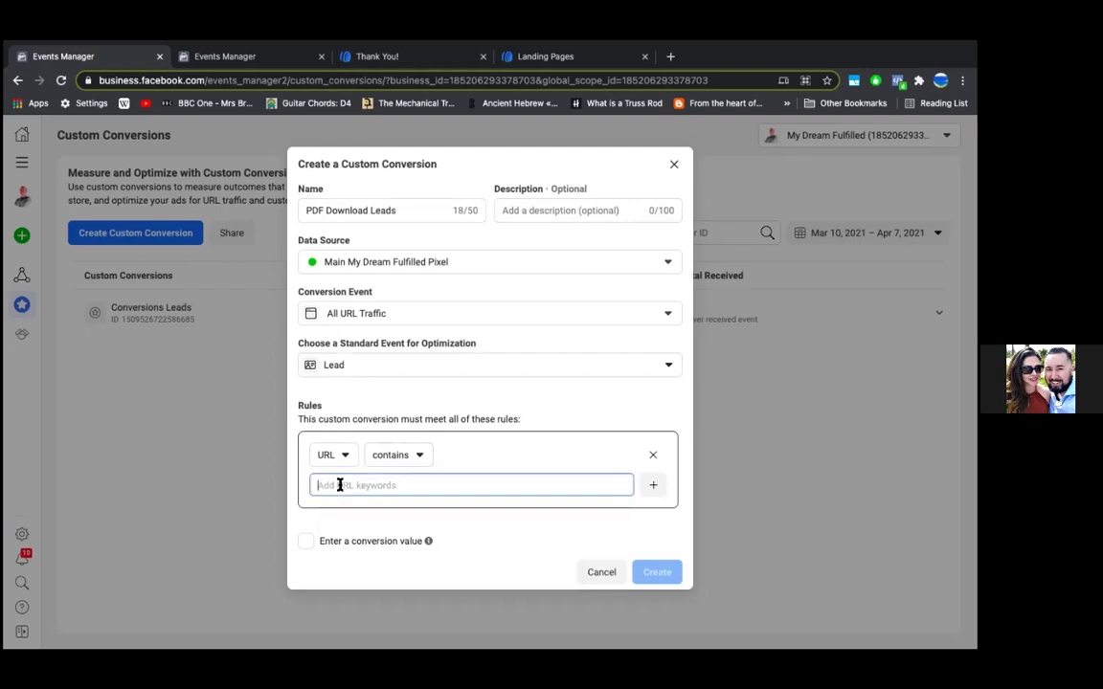
key("ctrl+v")
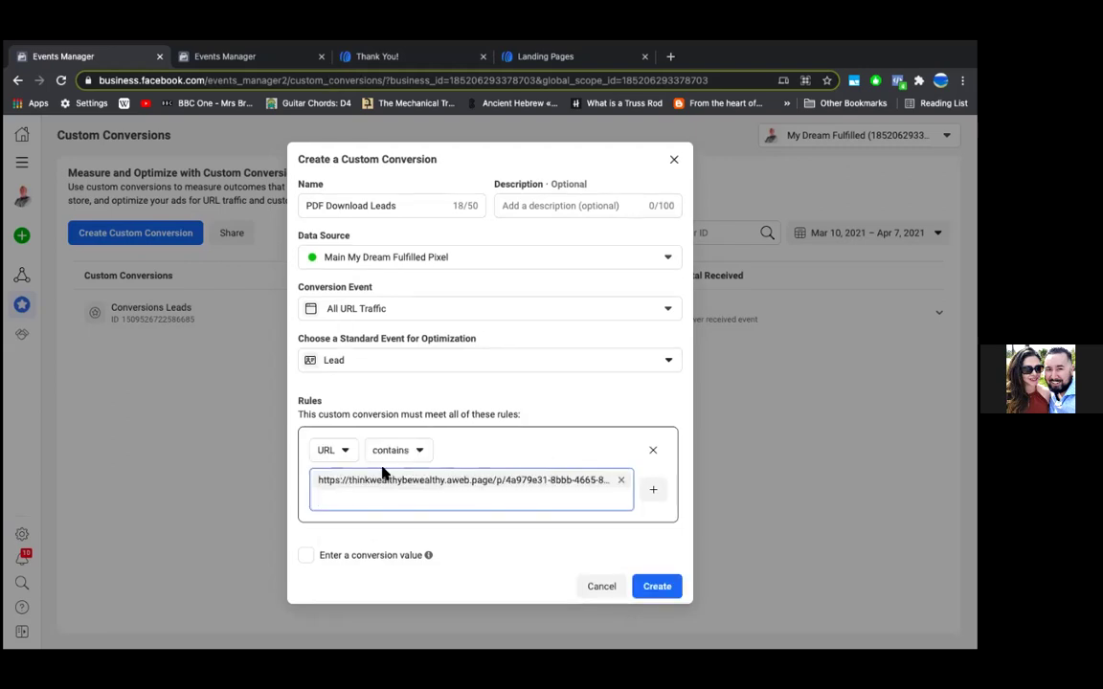
left_click(621, 481)
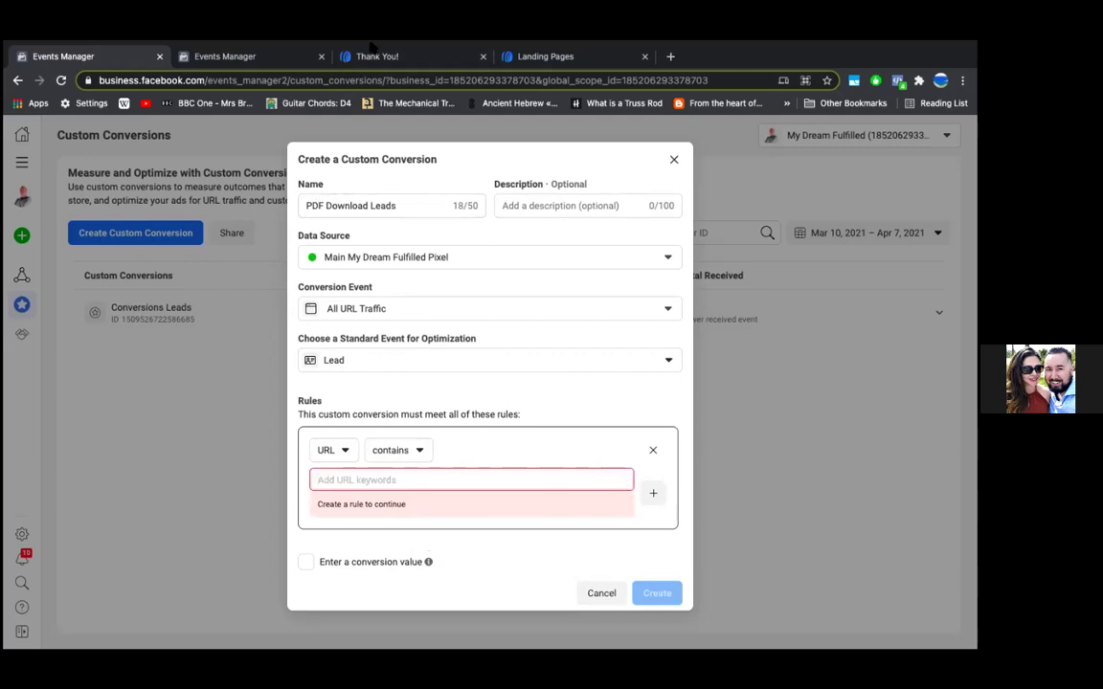
left_click(369, 91)
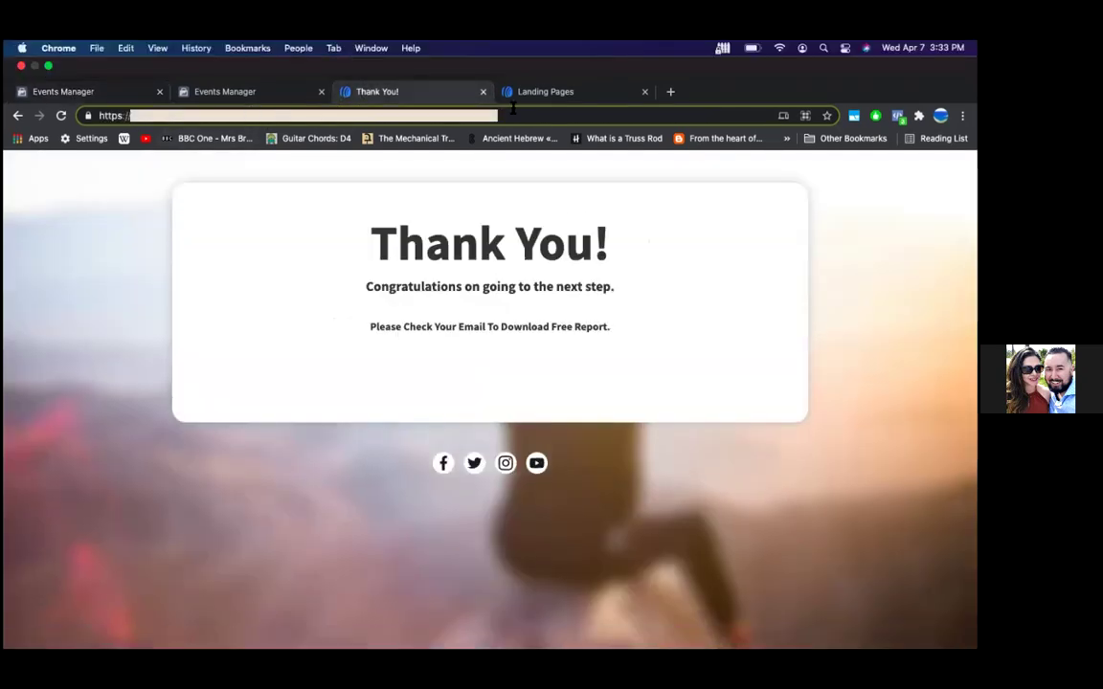
left_click(206, 91)
left_click(96, 91)
left_click(430, 479)
key("super+v")
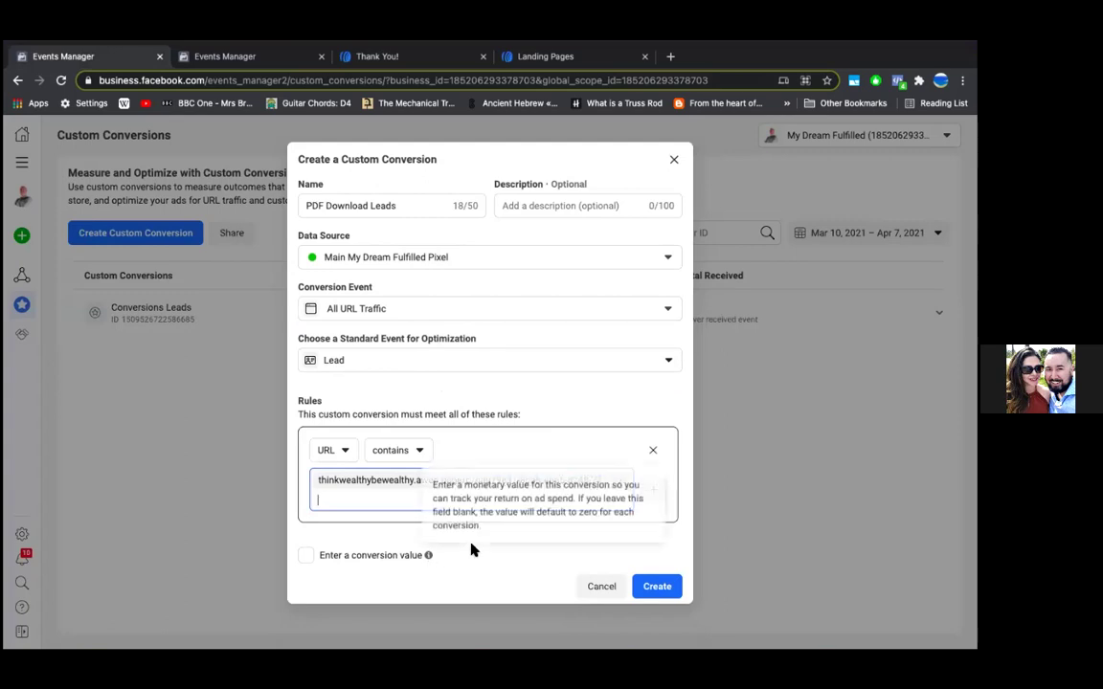
left_click(652, 583)
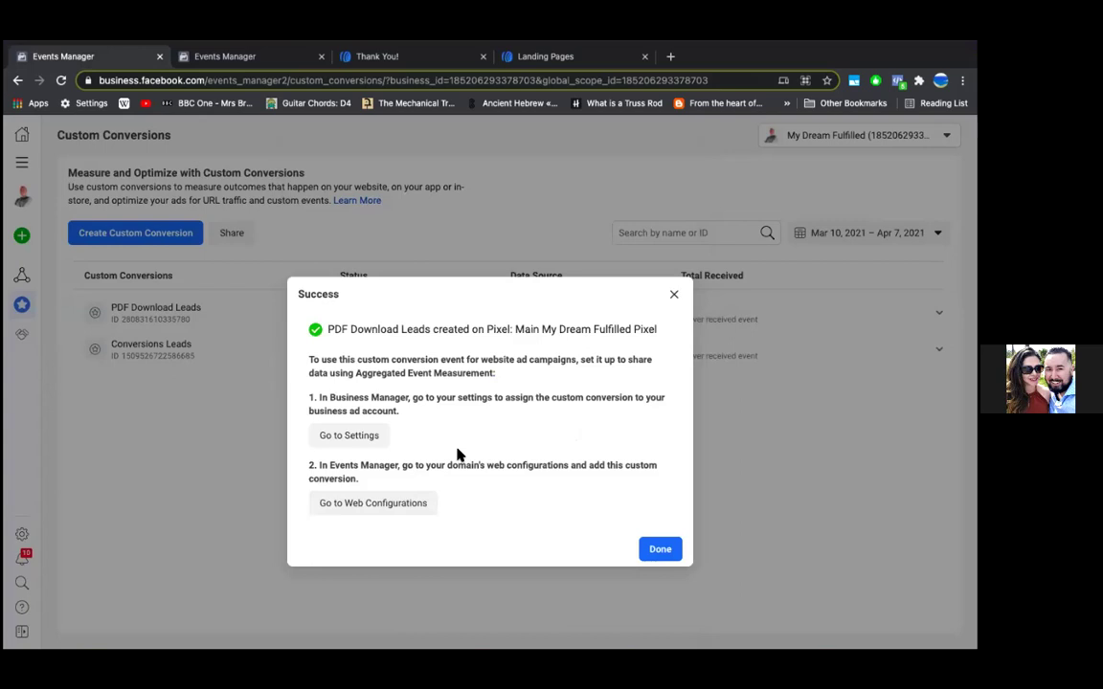
- Open Business Settings for the PDF Download Leads conversion and look over the My Dream Fulfilled ad account and the available data source sections
left_click(374, 440)
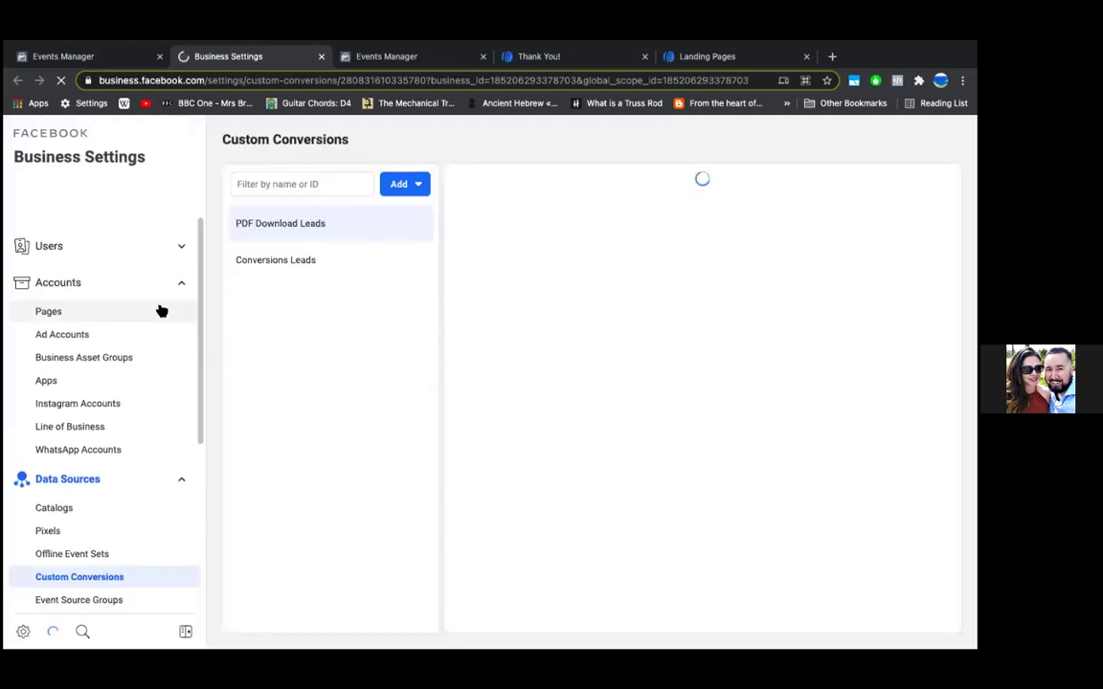
left_click(111, 337)
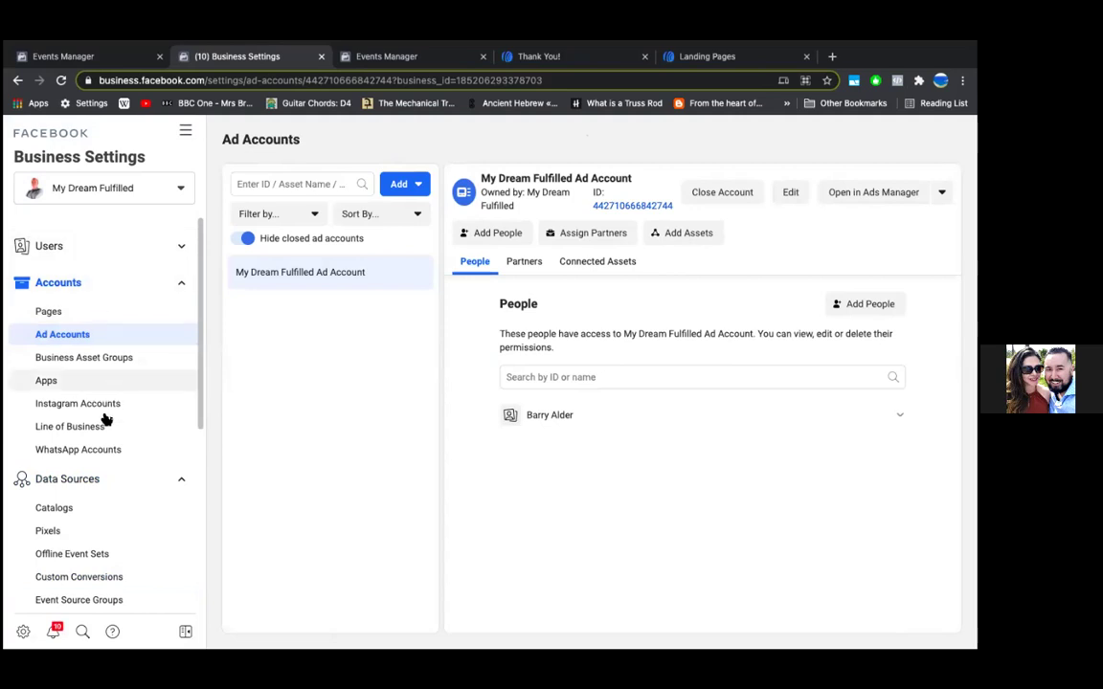
scroll(100, 441, "down", 3)
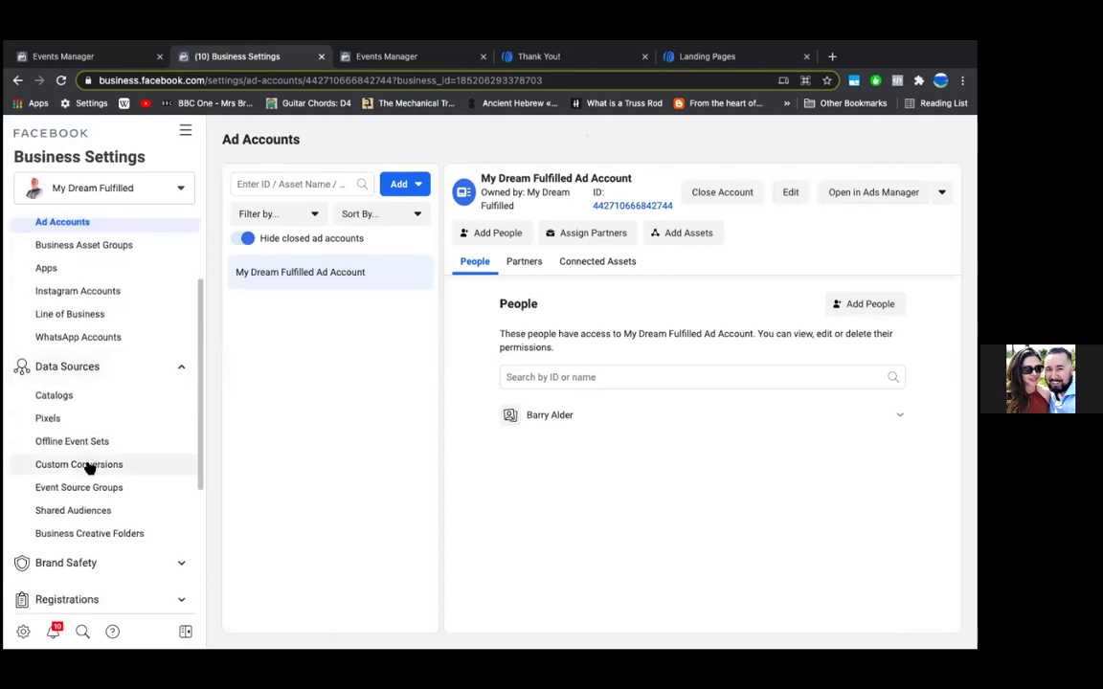
scroll(88, 468, "up", 3)
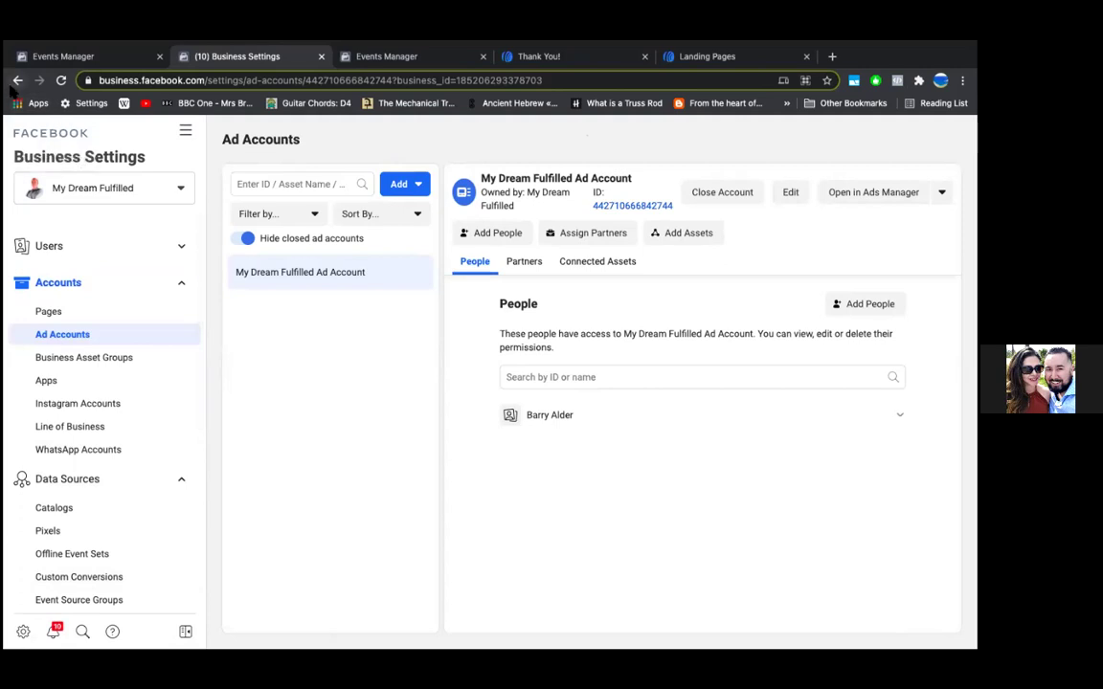
- Connect the My Dream Fulfilled Ad Account as an asset of the PDF Download Leads custom conversion in Business Settings
left_click(59, 60)
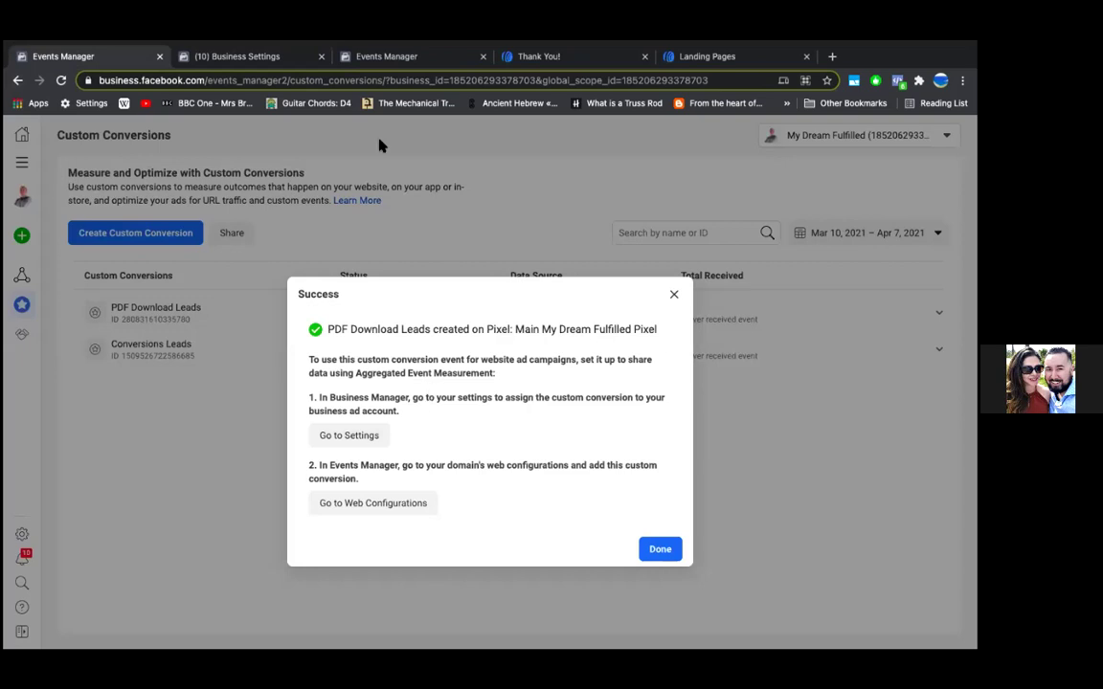
left_click(270, 58)
scroll(101, 450, "down", 3)
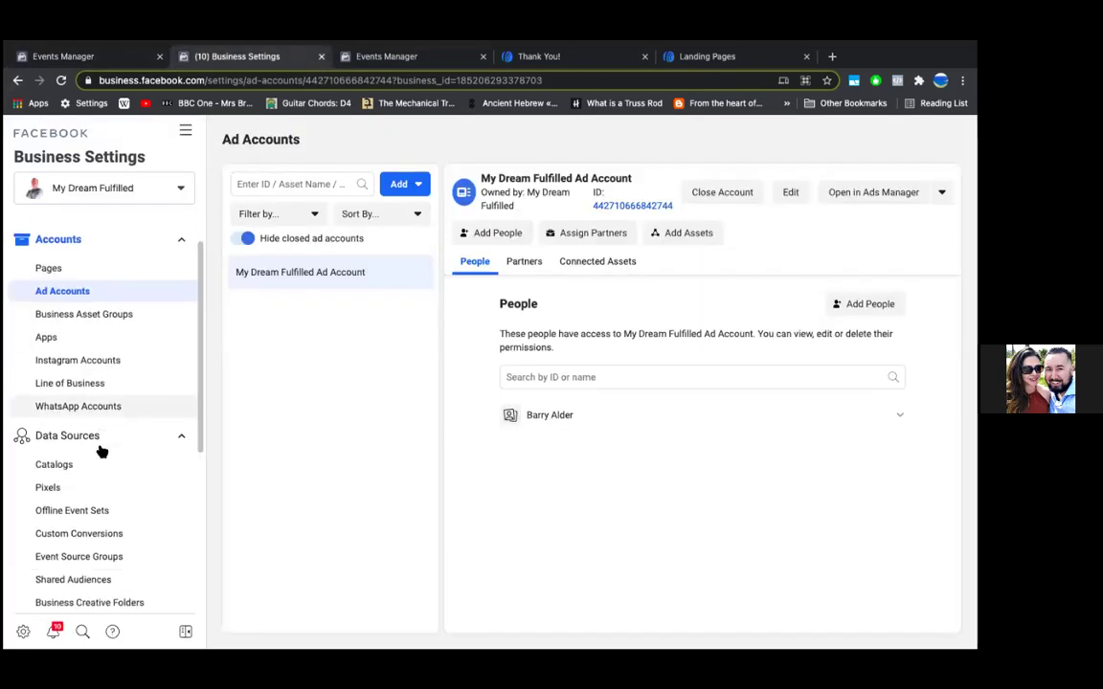
left_click(89, 496)
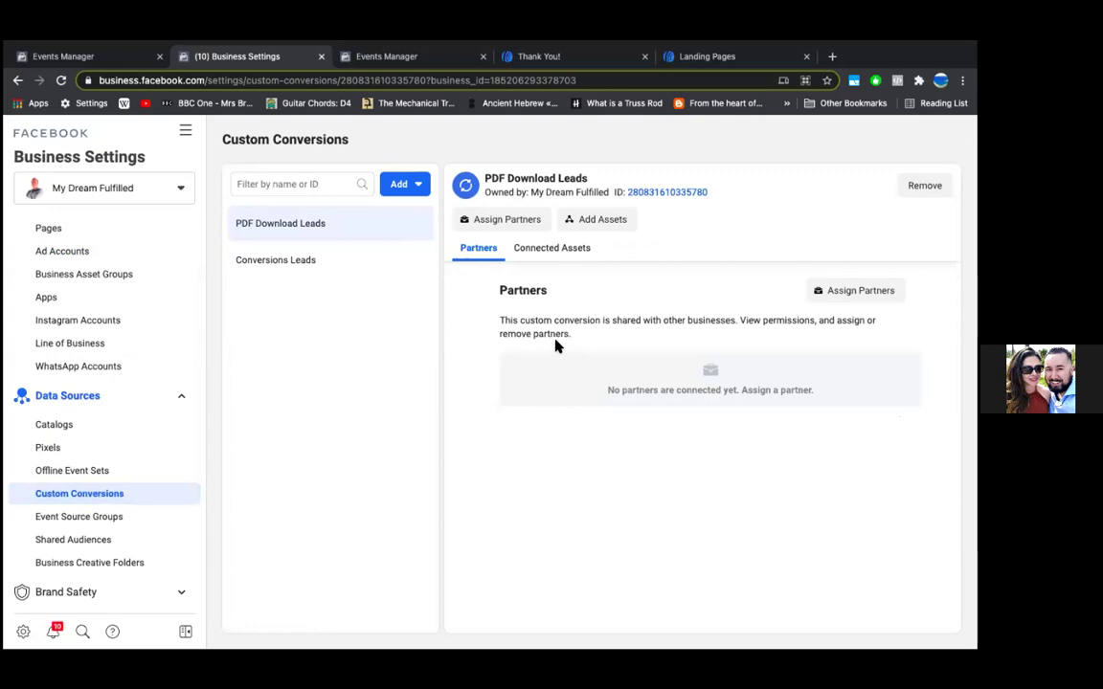
left_click(544, 248)
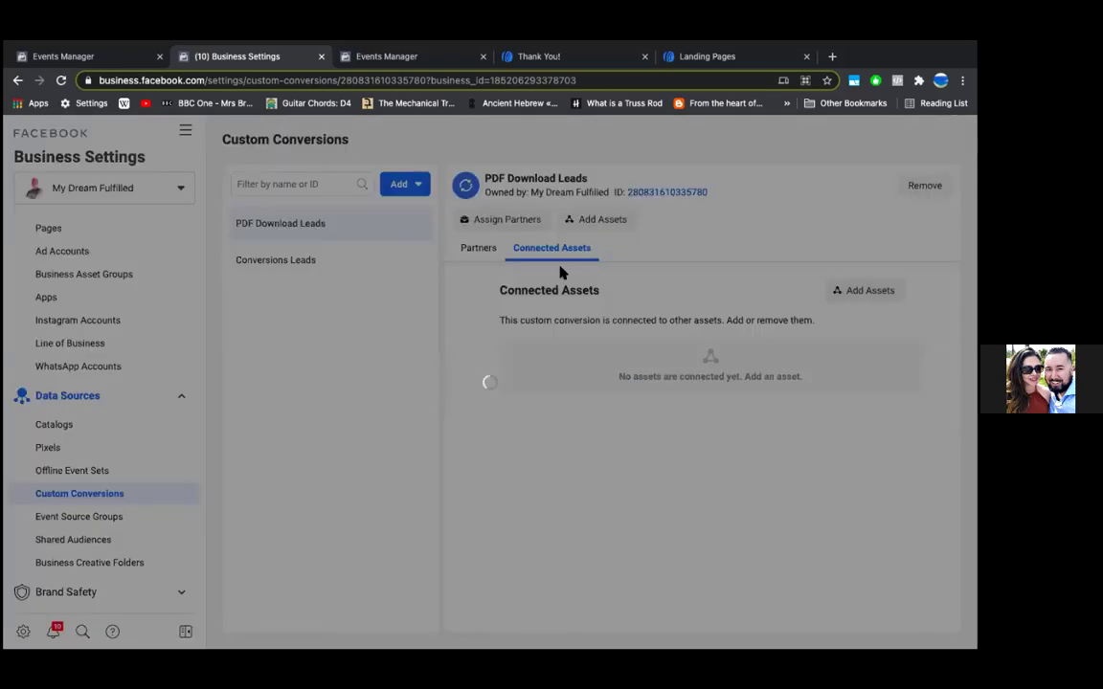
left_click(540, 300)
left_click(676, 515)
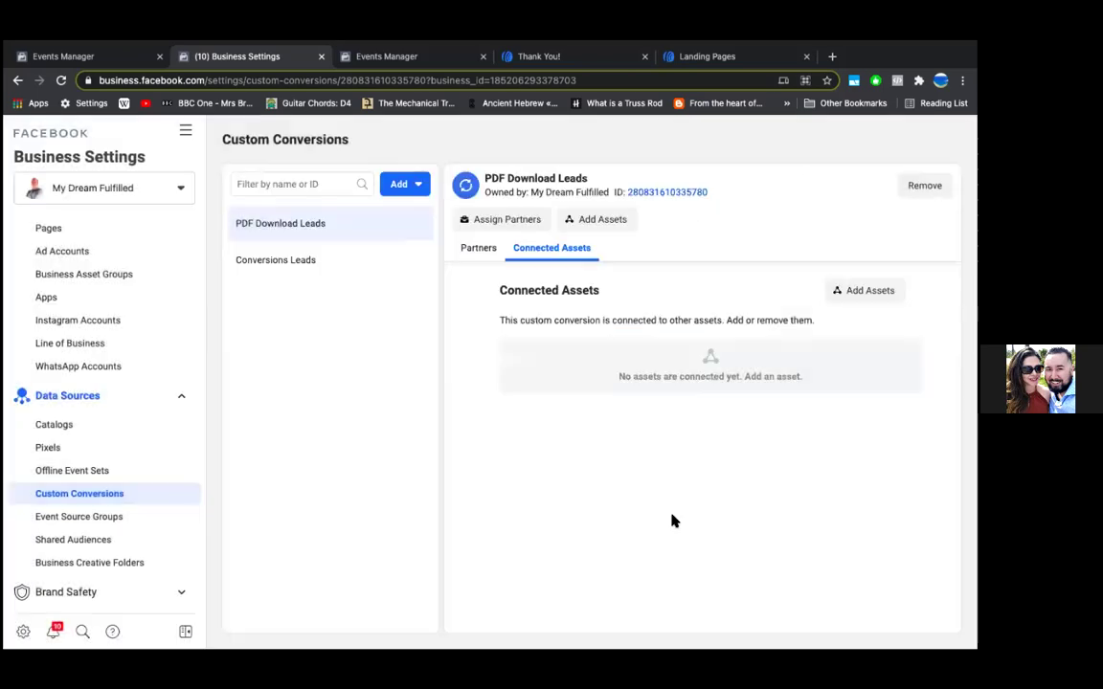
left_click(587, 360)
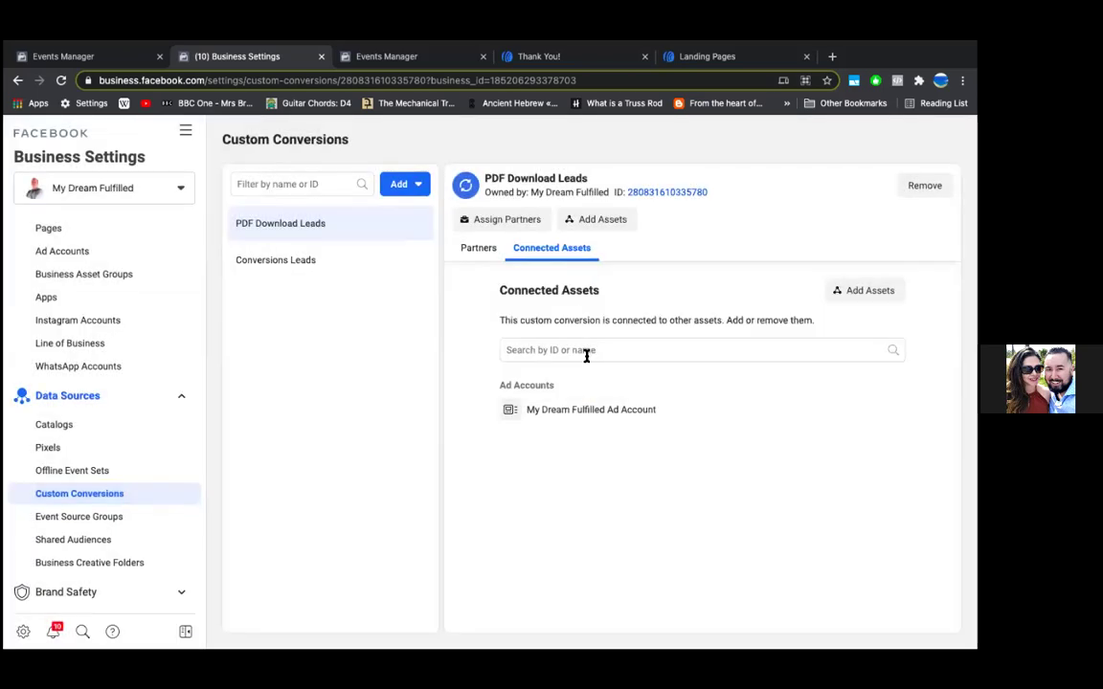
- Open the web event configuration of mydreamfulfilled.com for editing and clear its existing events, leaving one empty highest-priority slot
left_click(113, 57)
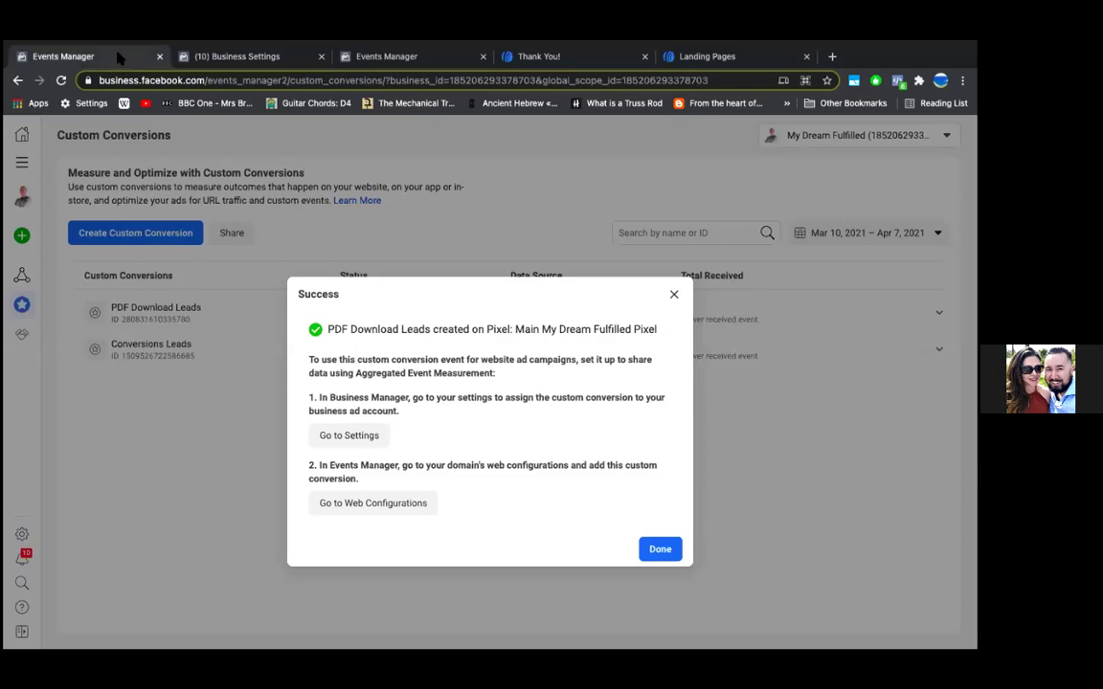
left_click(373, 502)
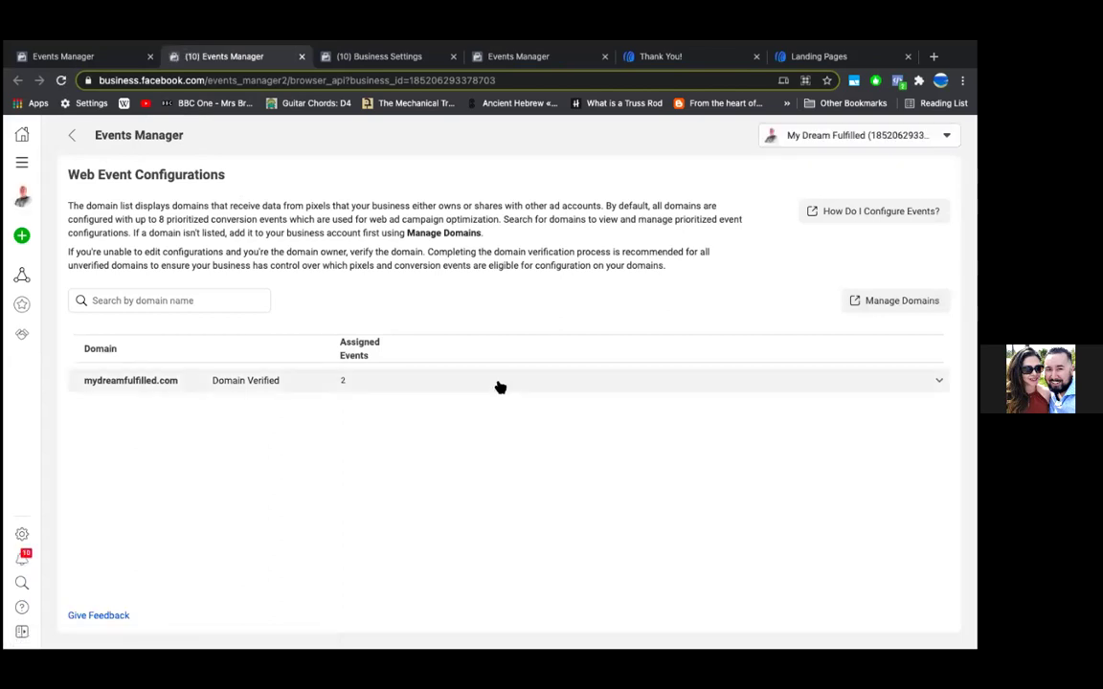
left_click(494, 390)
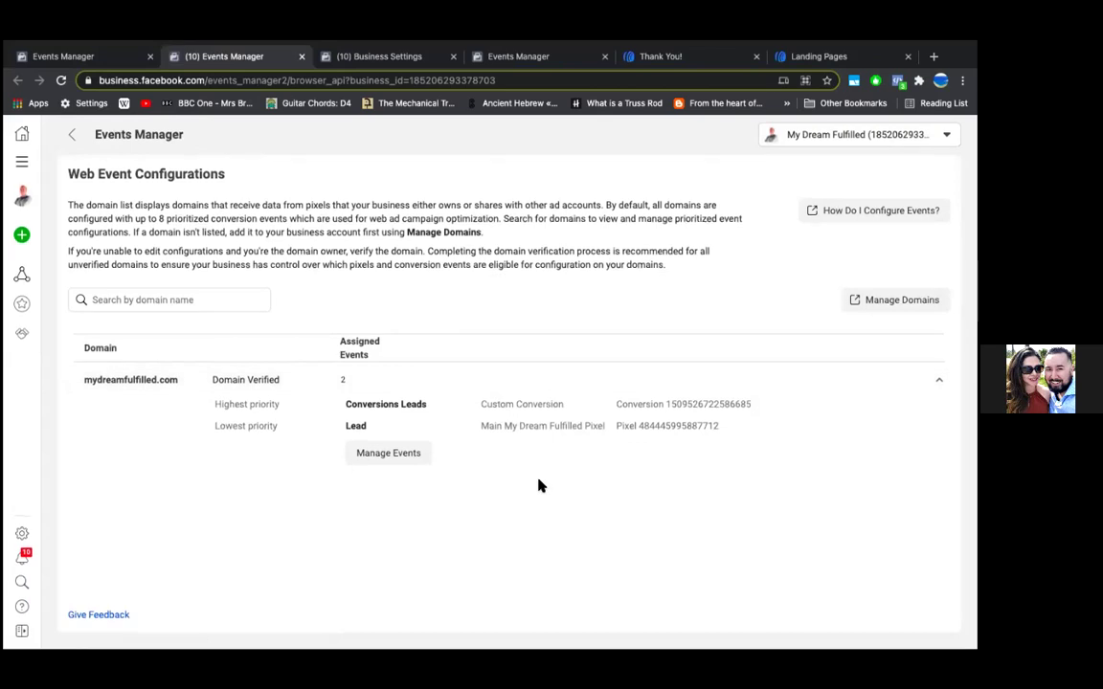
left_click(403, 457)
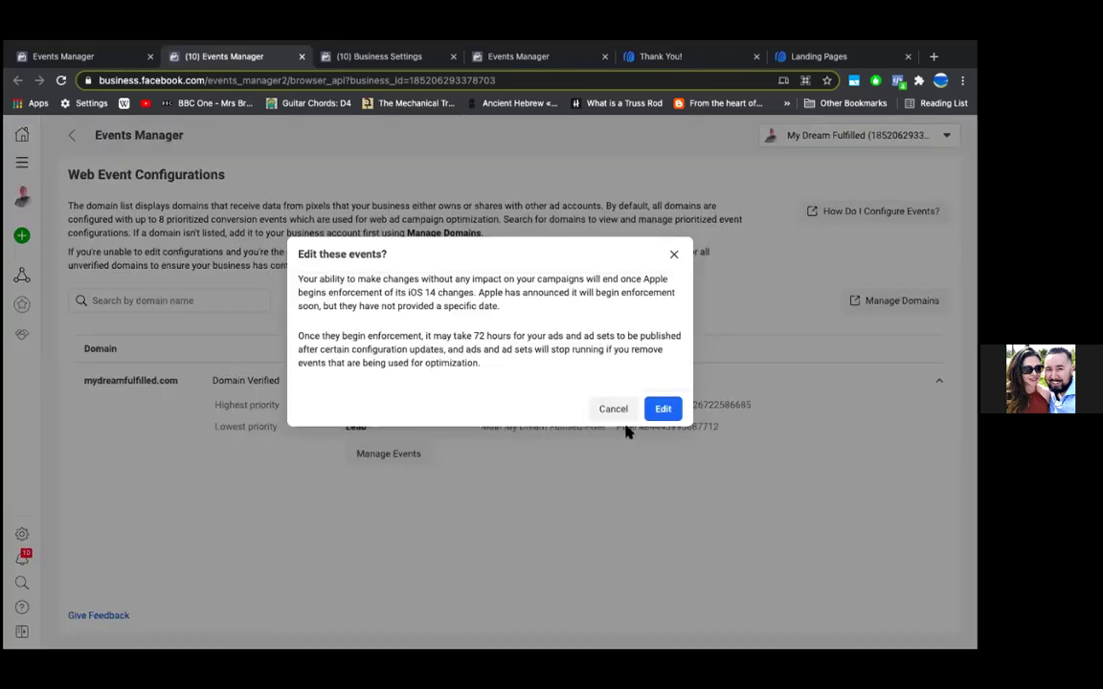
left_click(661, 412)
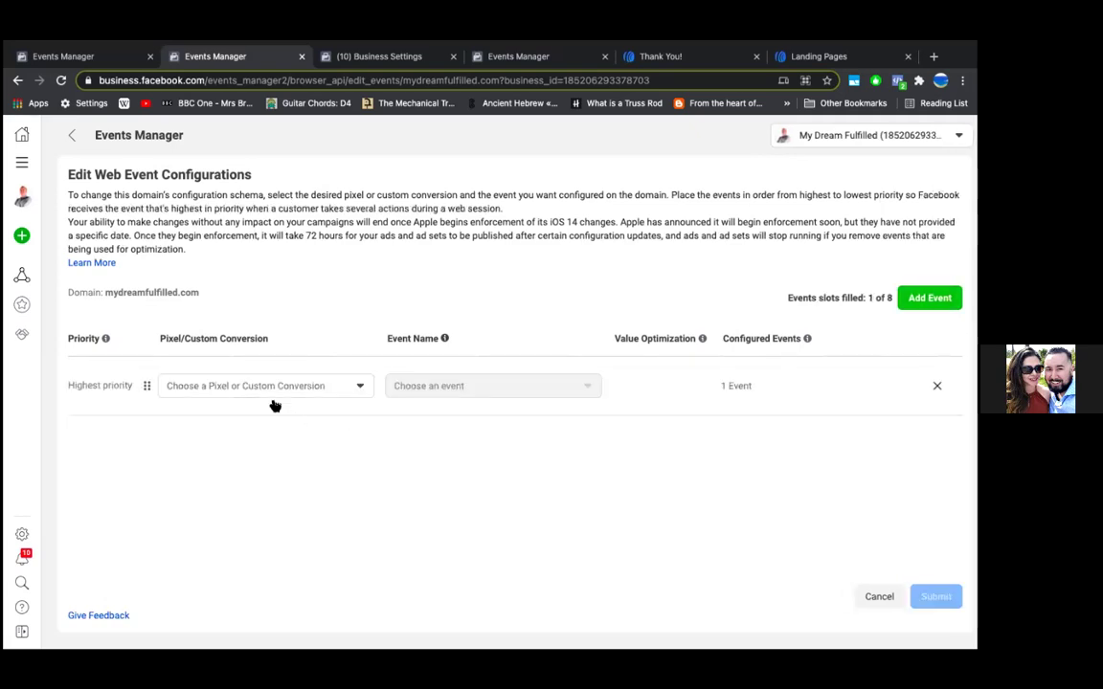
- Set the highest-priority event to the custom conversion PDF Download Leads
left_click(273, 387)
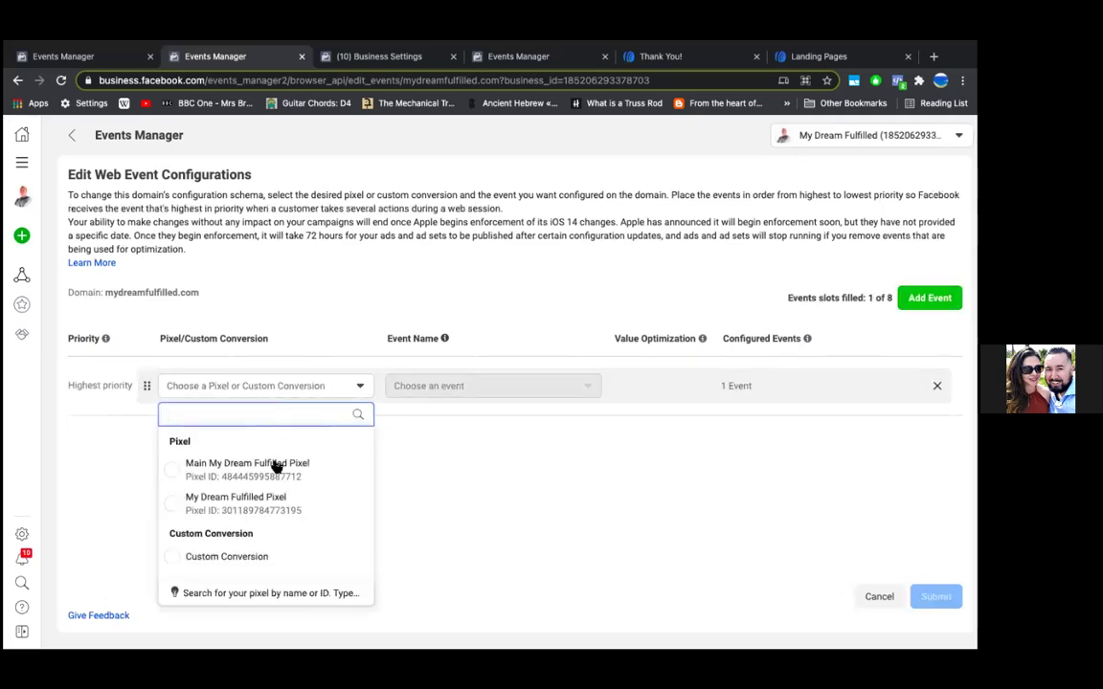
left_click(191, 555)
left_click(455, 392)
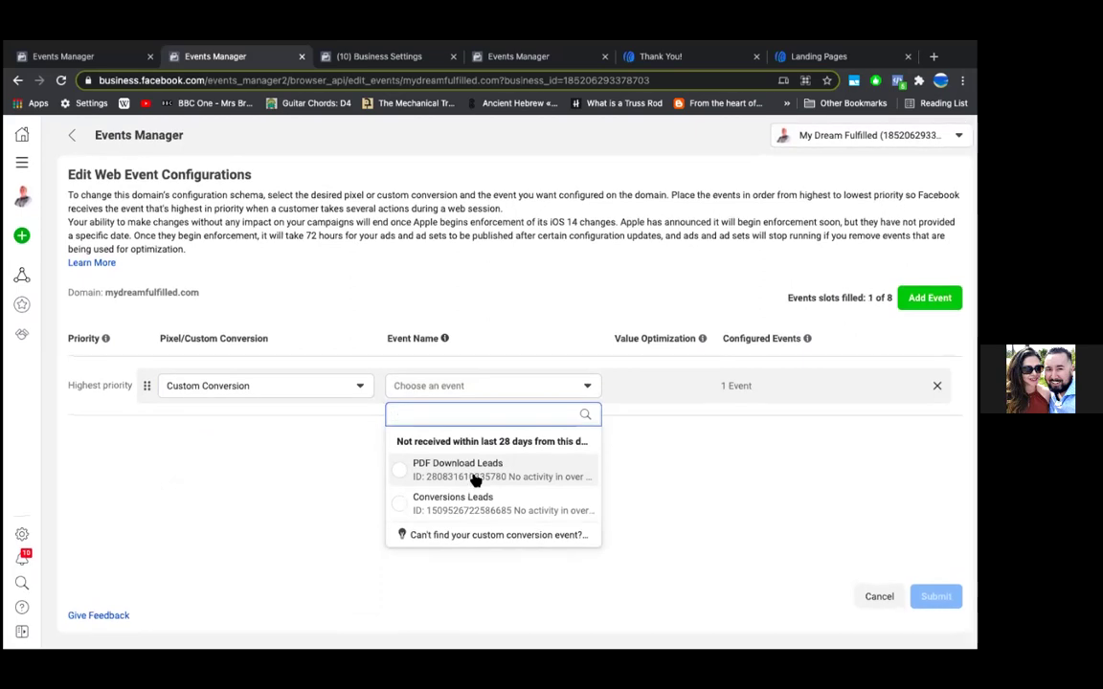
left_click(475, 474)
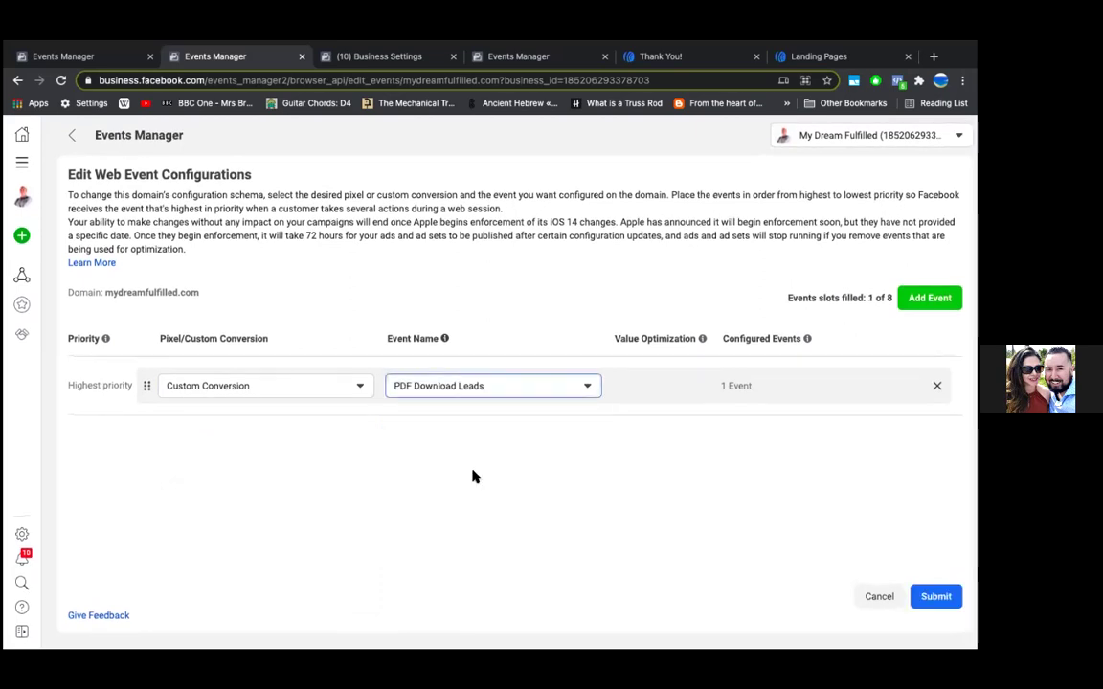
left_click(466, 392)
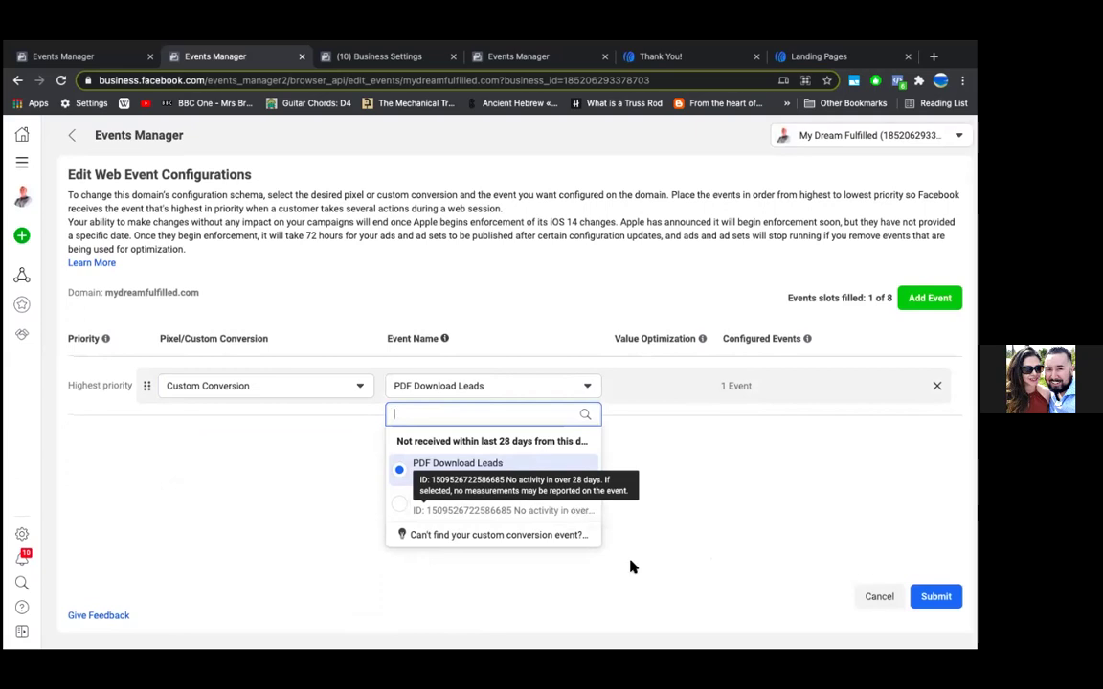
key("Escape")
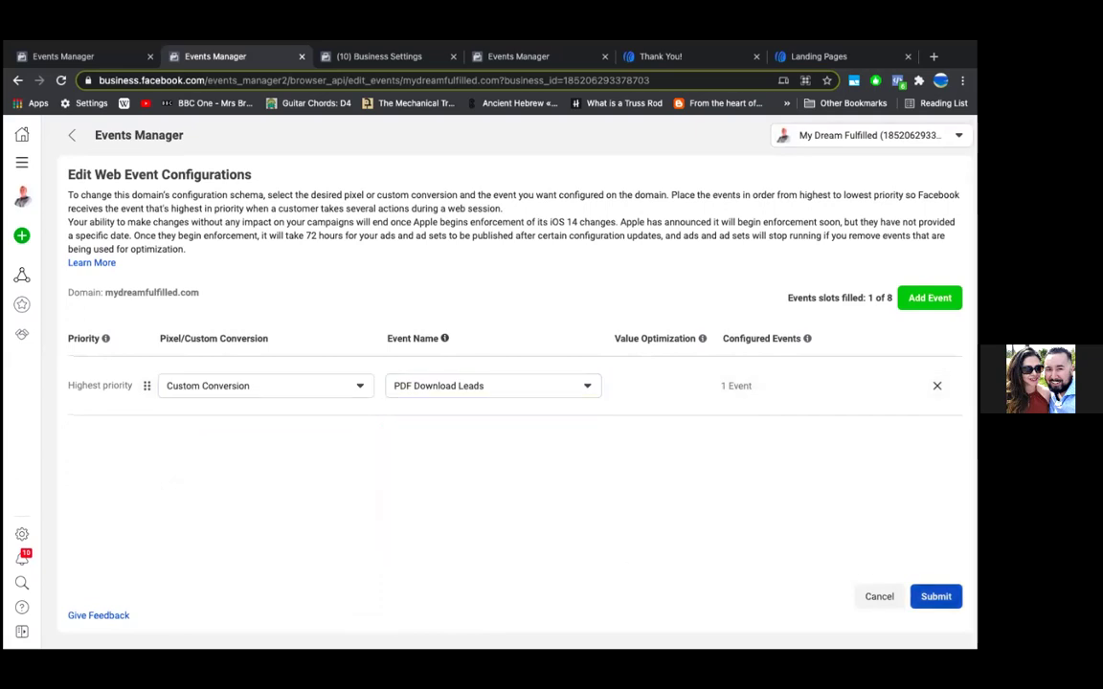
- Submit the event configuration, acknowledge the changes and apply them to mydreamfulfilled.com
left_click(936, 597)
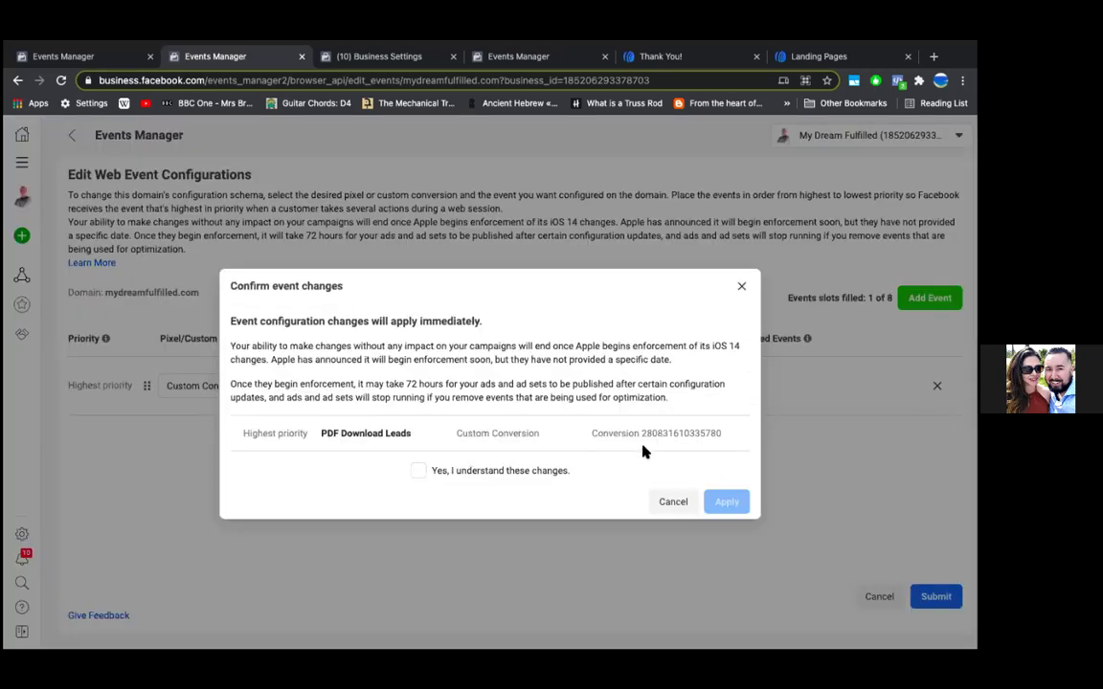
left_click(512, 470)
left_click(726, 458)
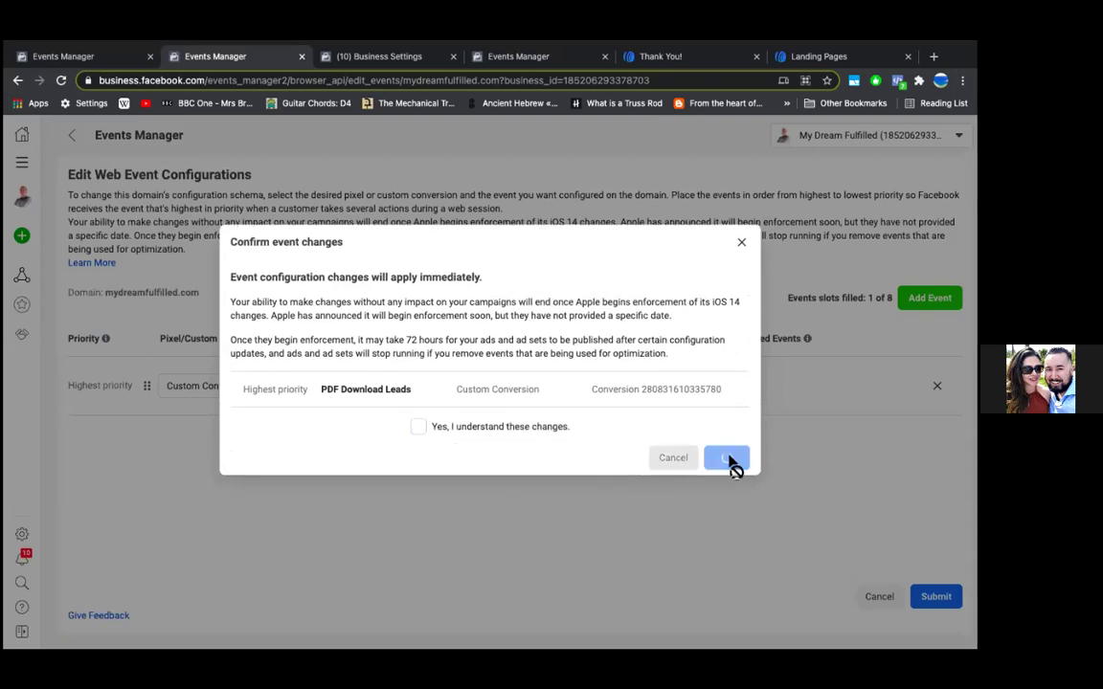
left_click(678, 370)
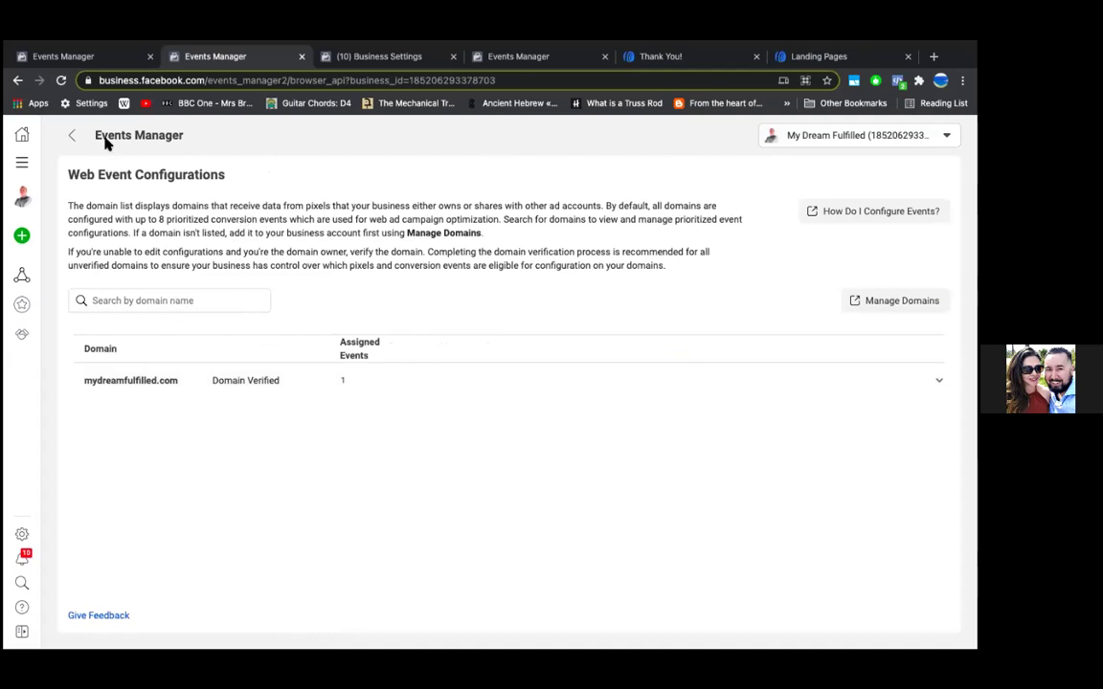
- Dismiss the conversion creation message and review the status, category and URL rule of PDF Download Leads in the custom conversions list
left_click(84, 59)
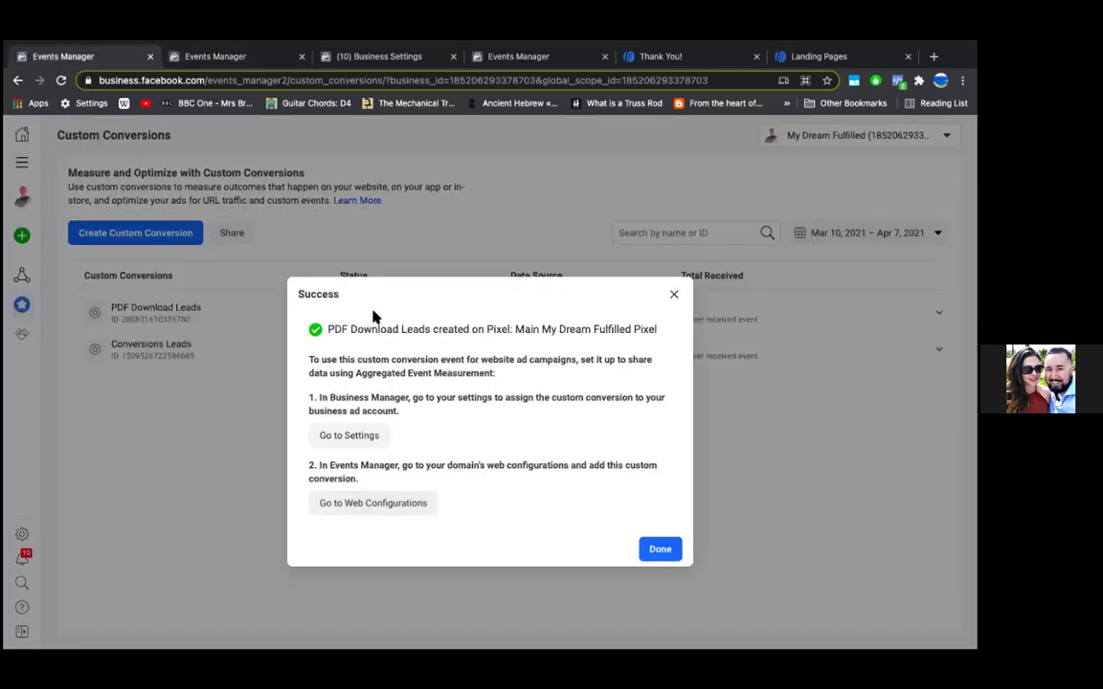
left_click(670, 554)
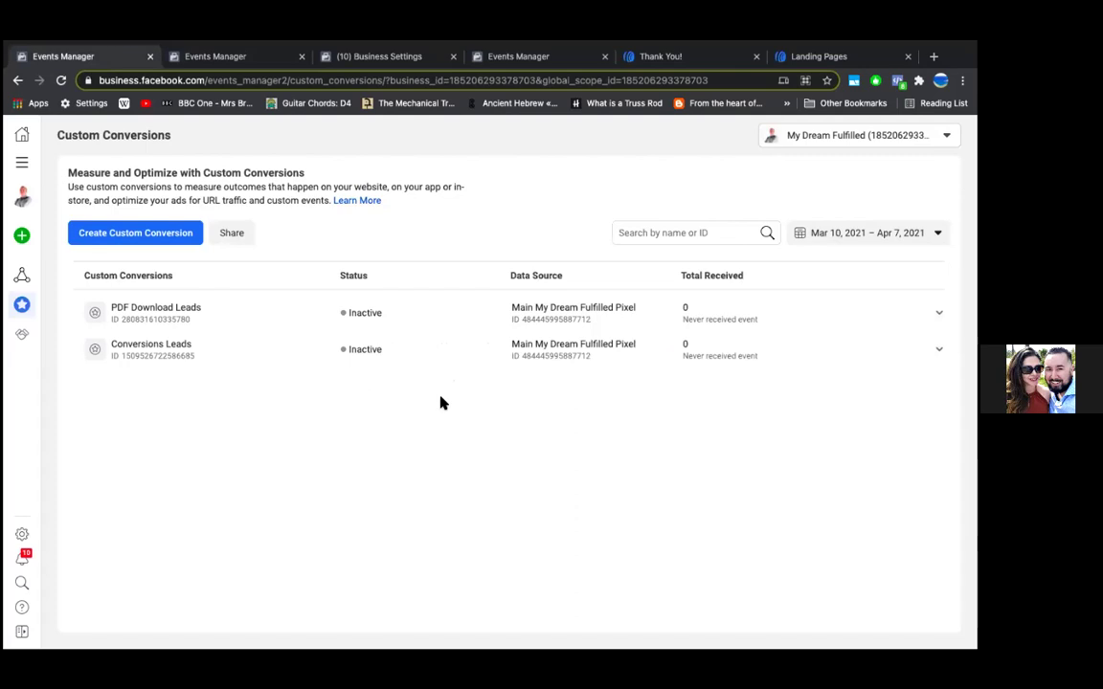
left_click(636, 55)
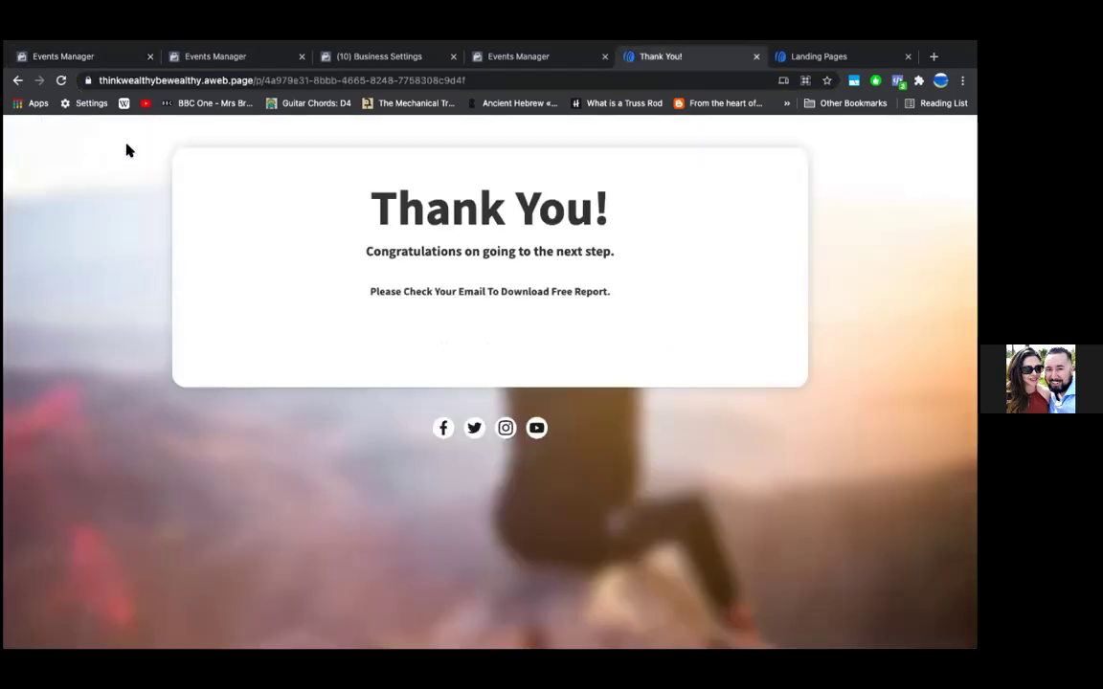
left_click(218, 60)
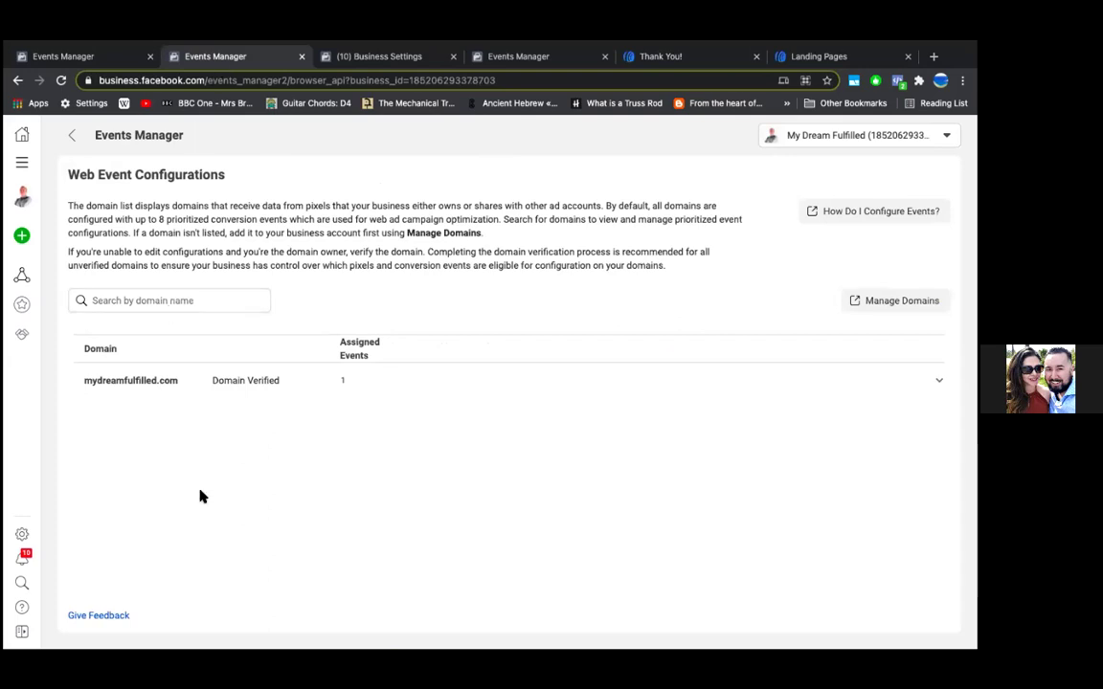
left_click(335, 56)
left_click(112, 58)
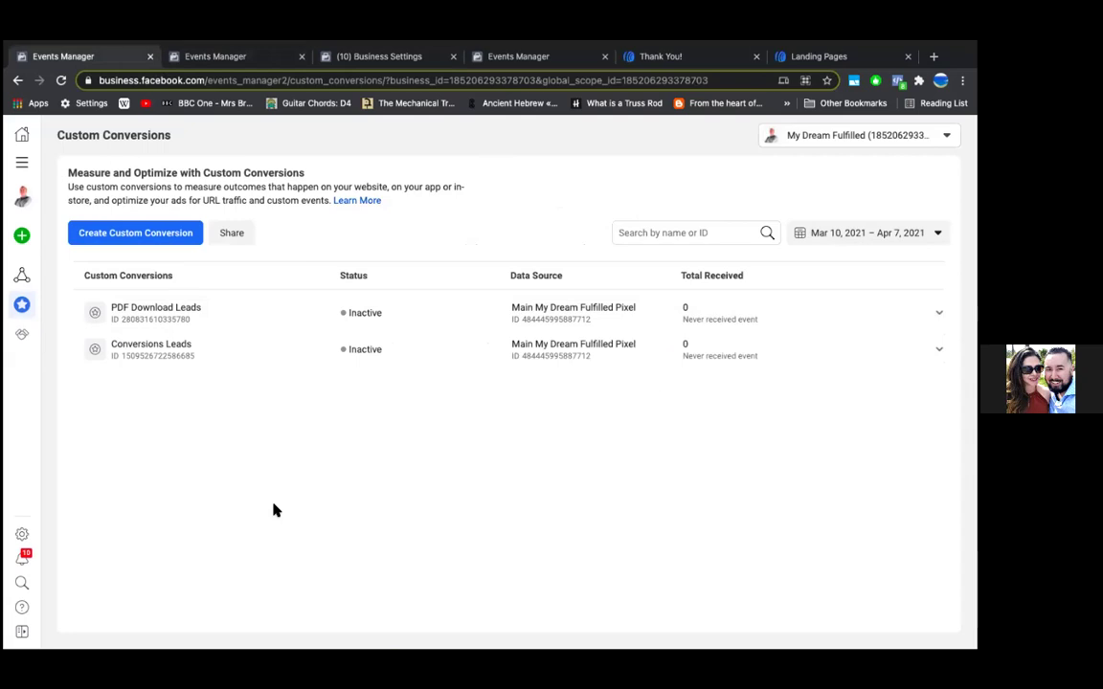
left_click(395, 333)
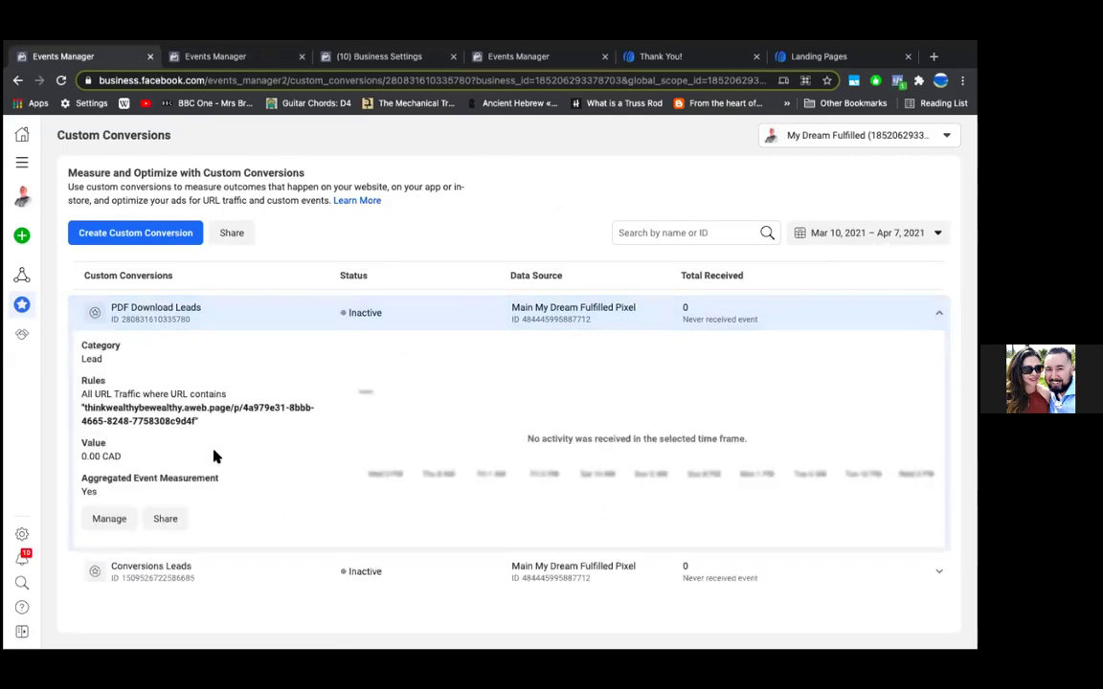
left_click(433, 305)
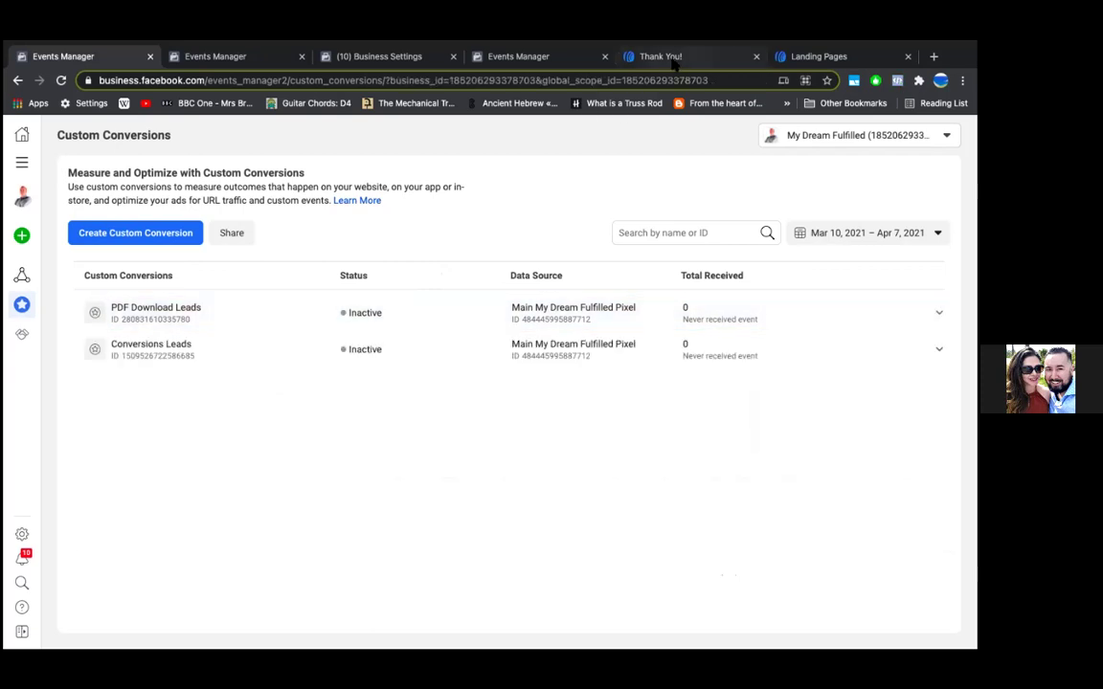
- Reload the Thank You page to trigger the pixel, and refresh the custom conversions list to check the PDF Download Leads status
left_click(661, 56)
left_click(60, 81)
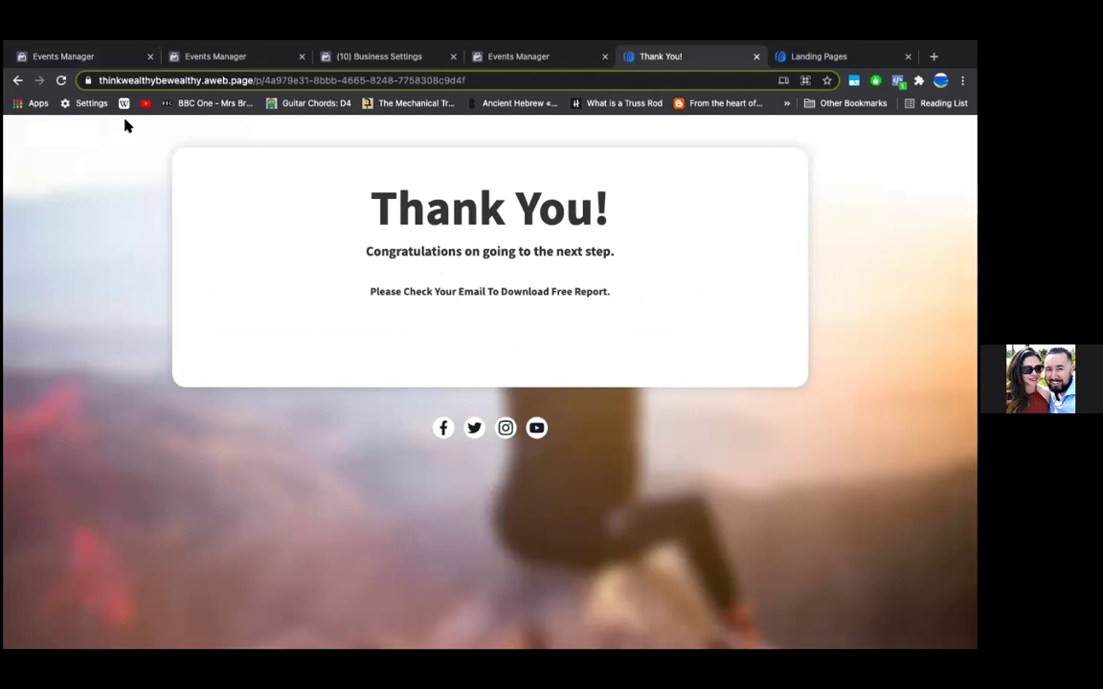
left_click(256, 60)
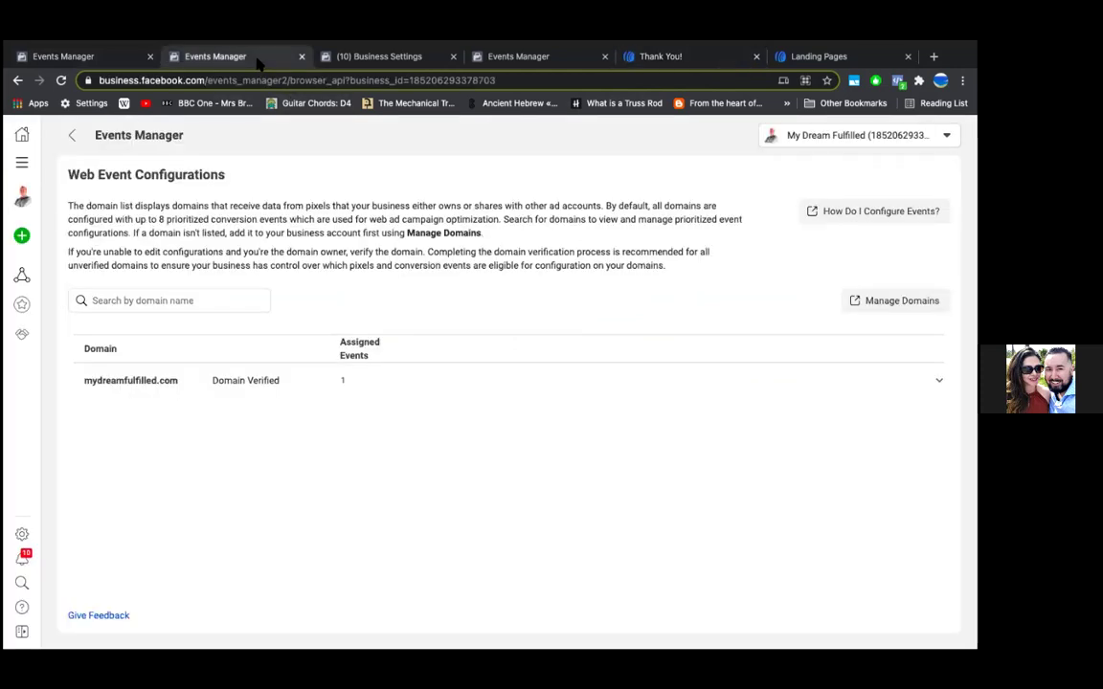
left_click(126, 62)
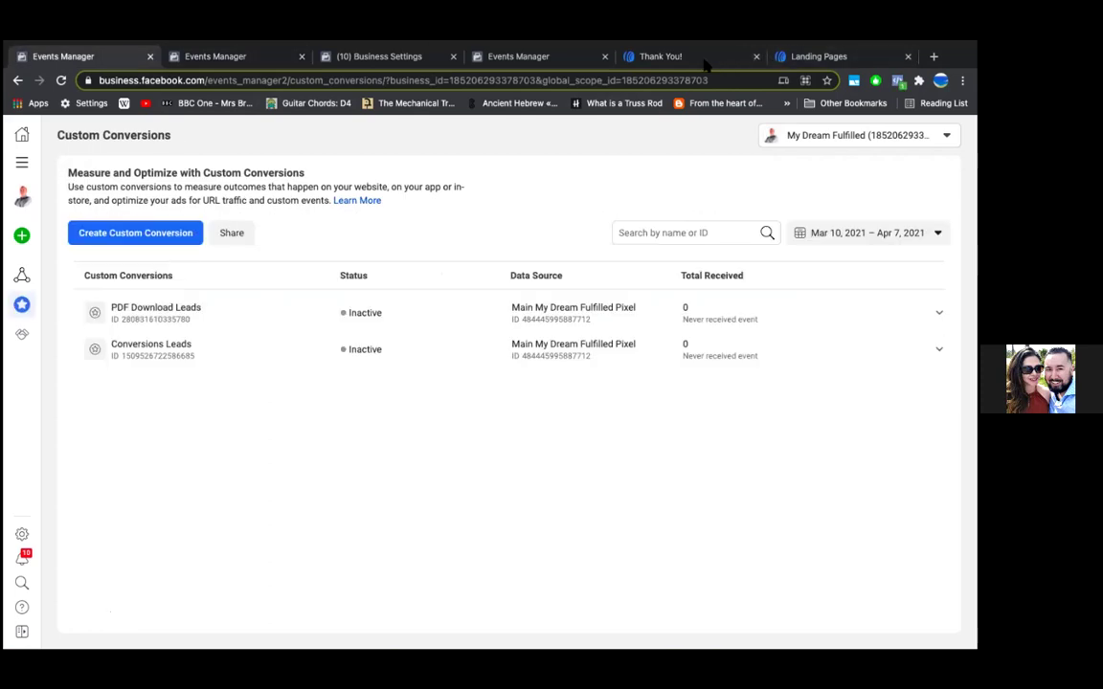
left_click(61, 81)
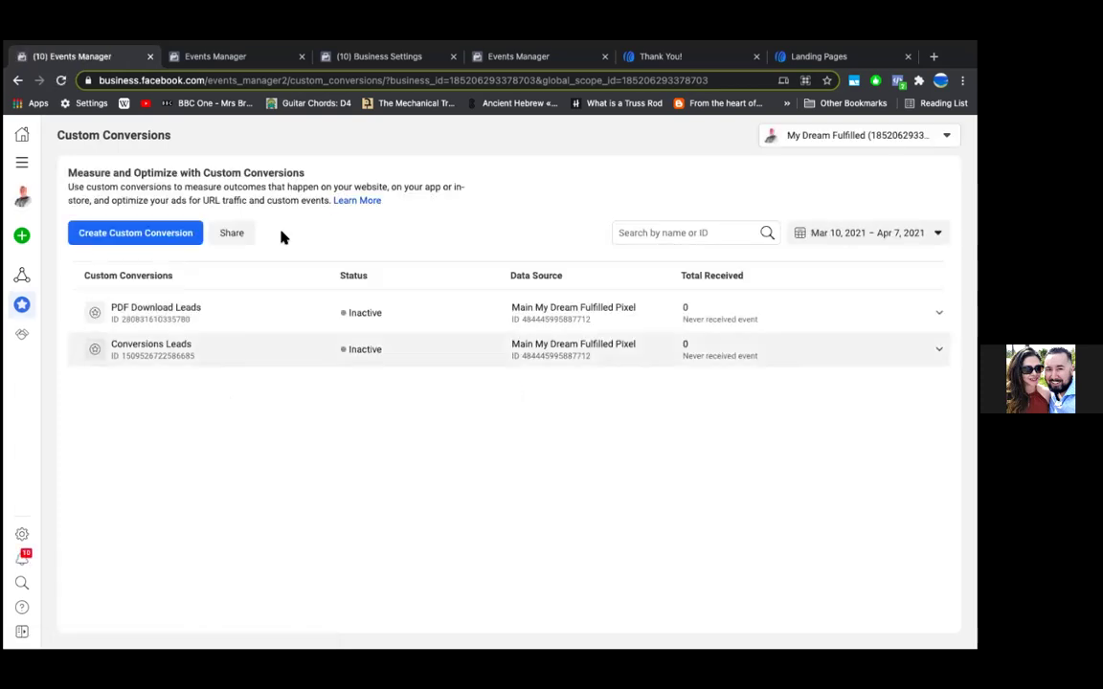
- Reload the Thank You page and inspect which pixel and events fire on it with Facebook Pixel Helper
left_click(686, 59)
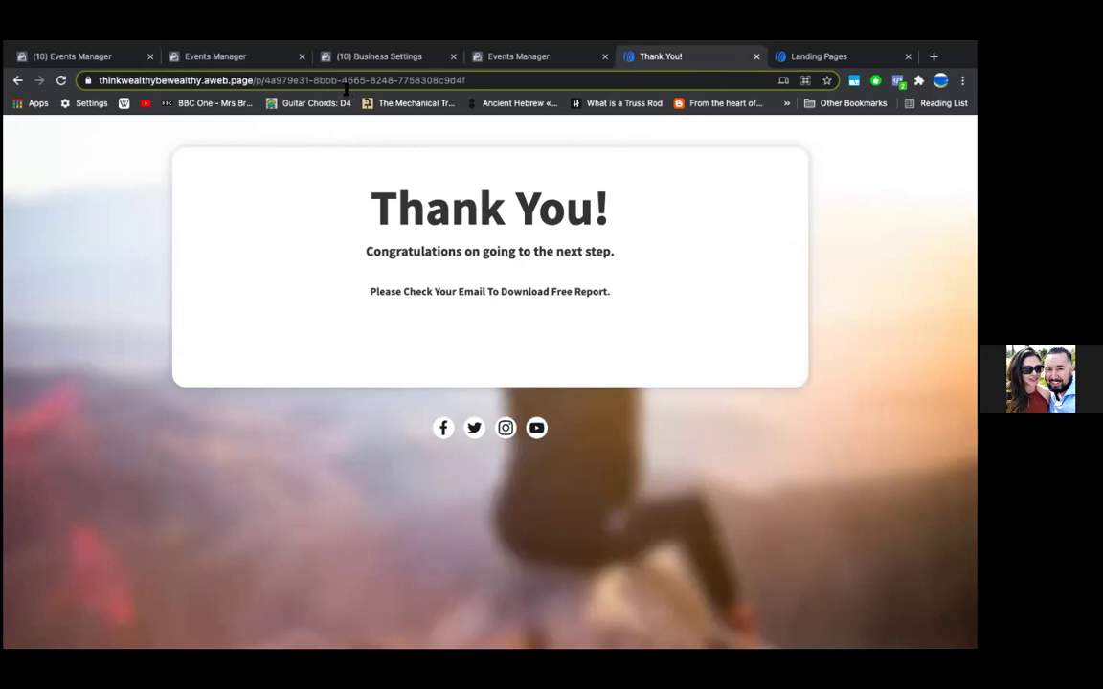
left_click(60, 81)
left_click(897, 80)
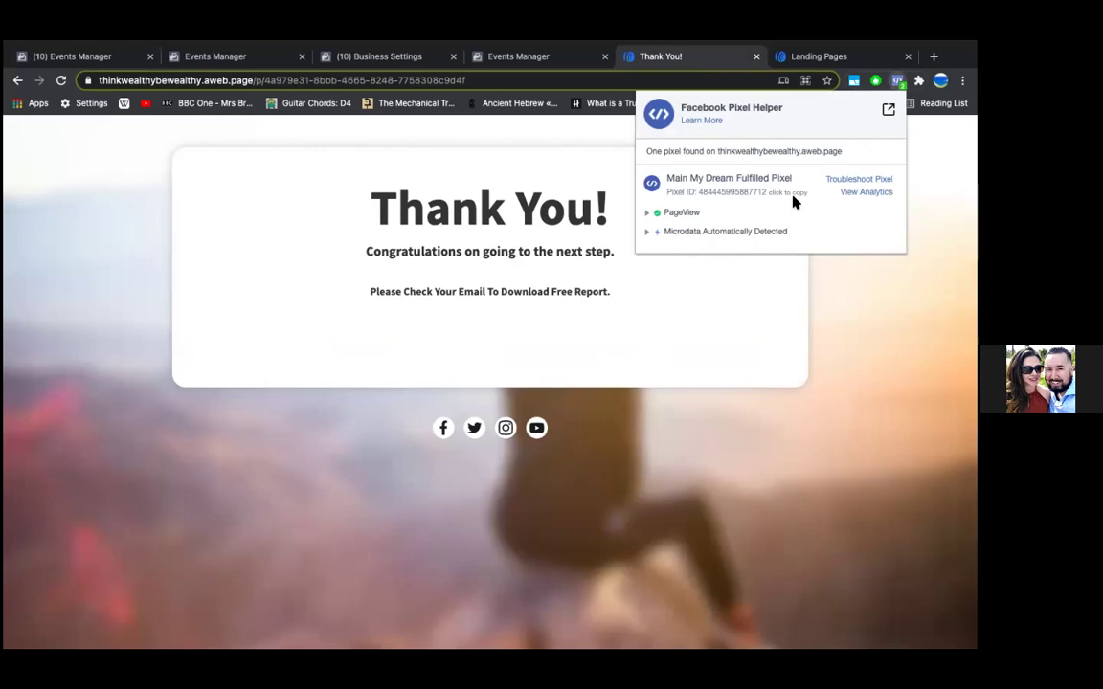
left_click(829, 298)
- Trigger the Thank You page once more and recheck the activity of both custom conversions in a refreshed list
left_click(60, 80)
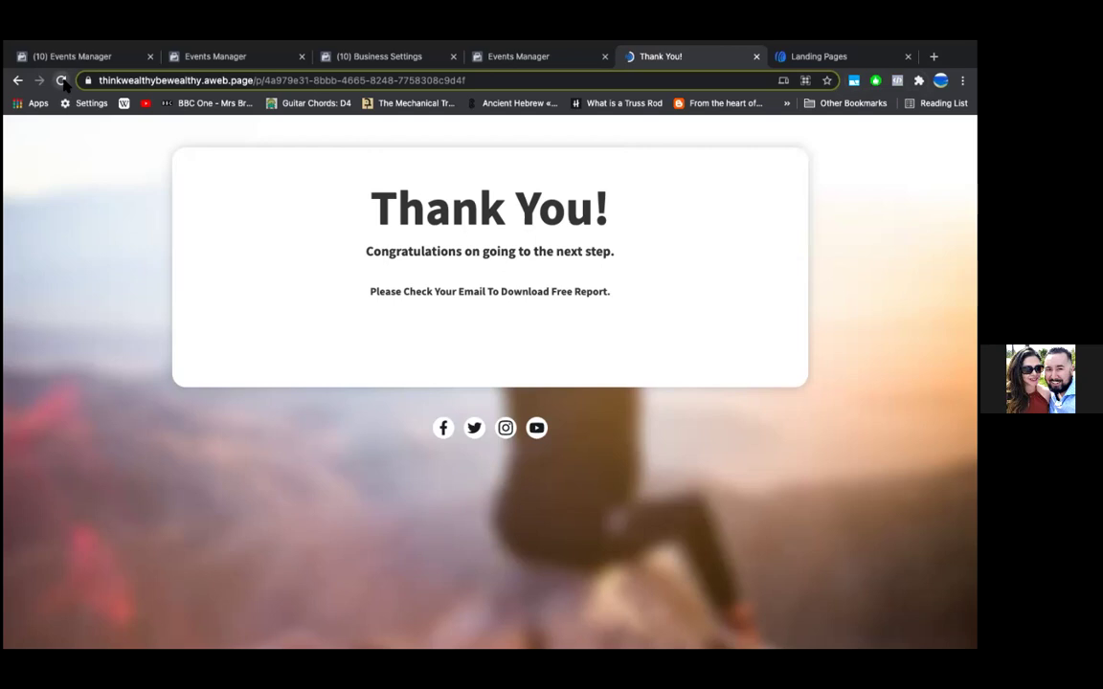
left_click(251, 59)
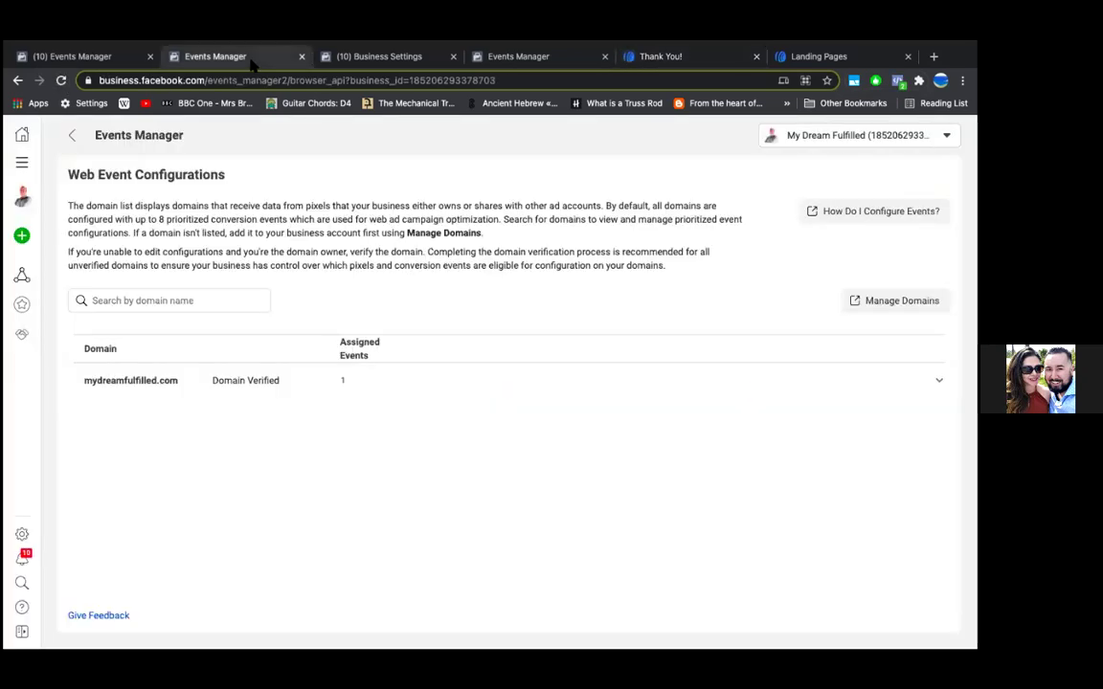
left_click(67, 54)
left_click(62, 82)
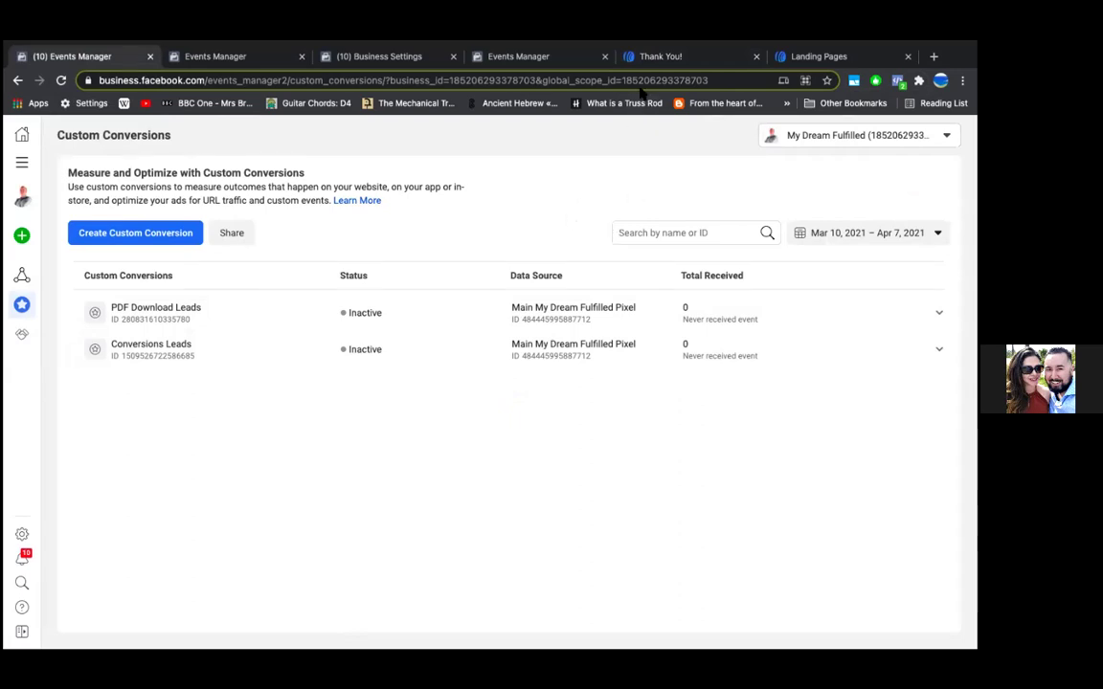
- Reload the Thank You page and refresh Web Event Configurations to check the events assigned to mydreamfulfilled.com
left_click(655, 61)
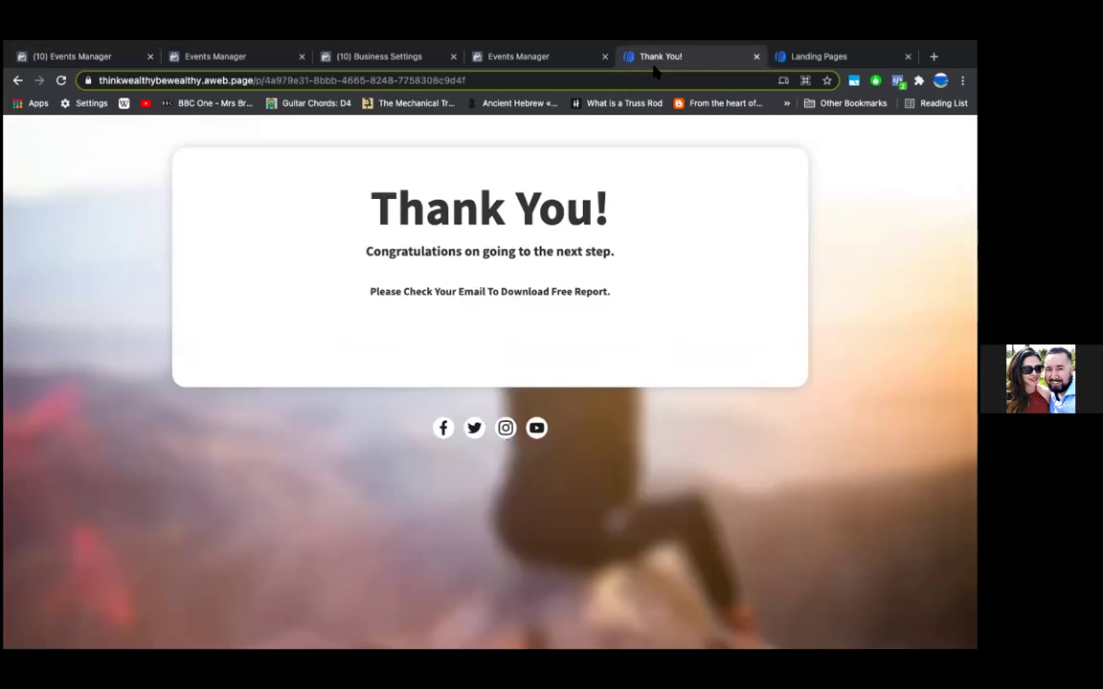
left_click(230, 59)
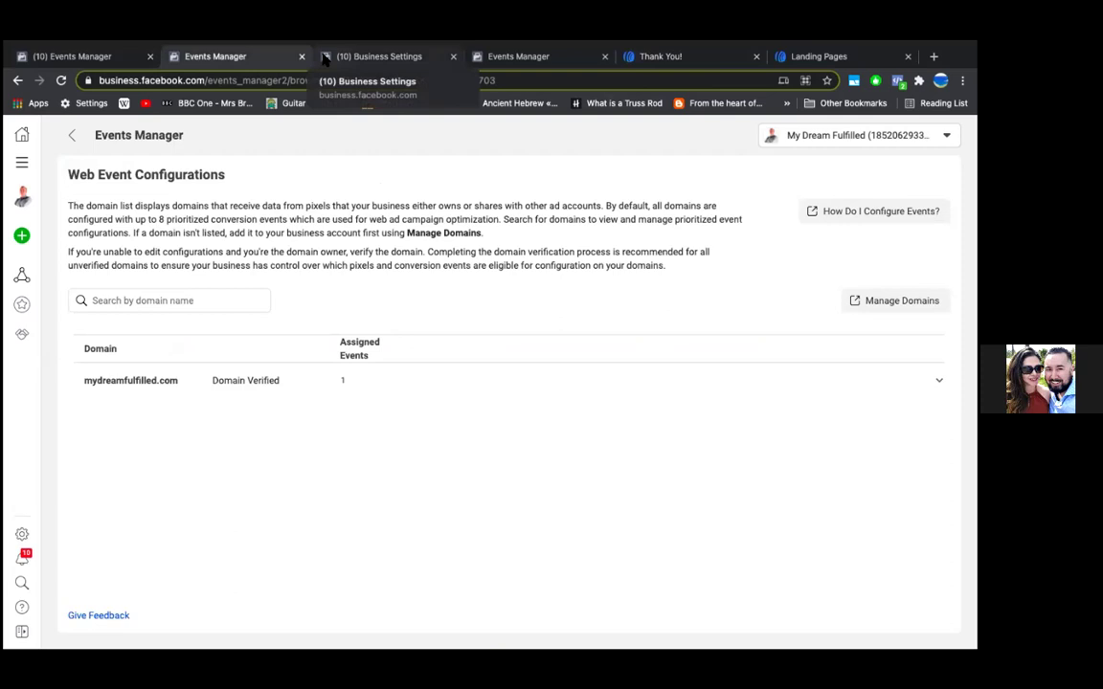
left_click(651, 57)
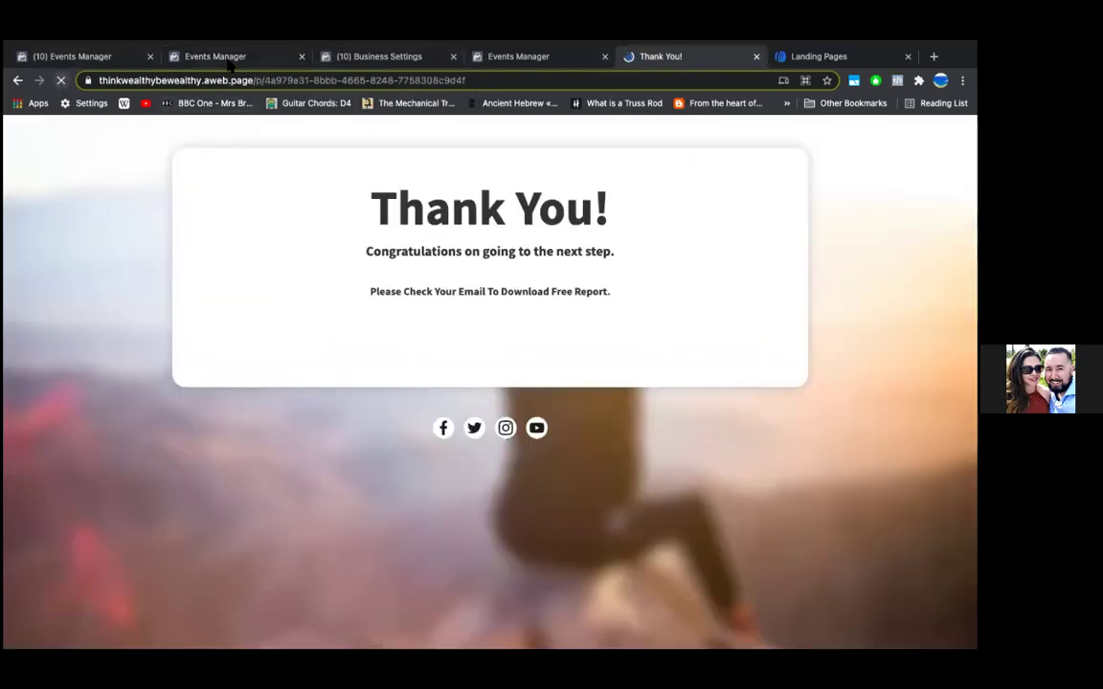
left_click(231, 59)
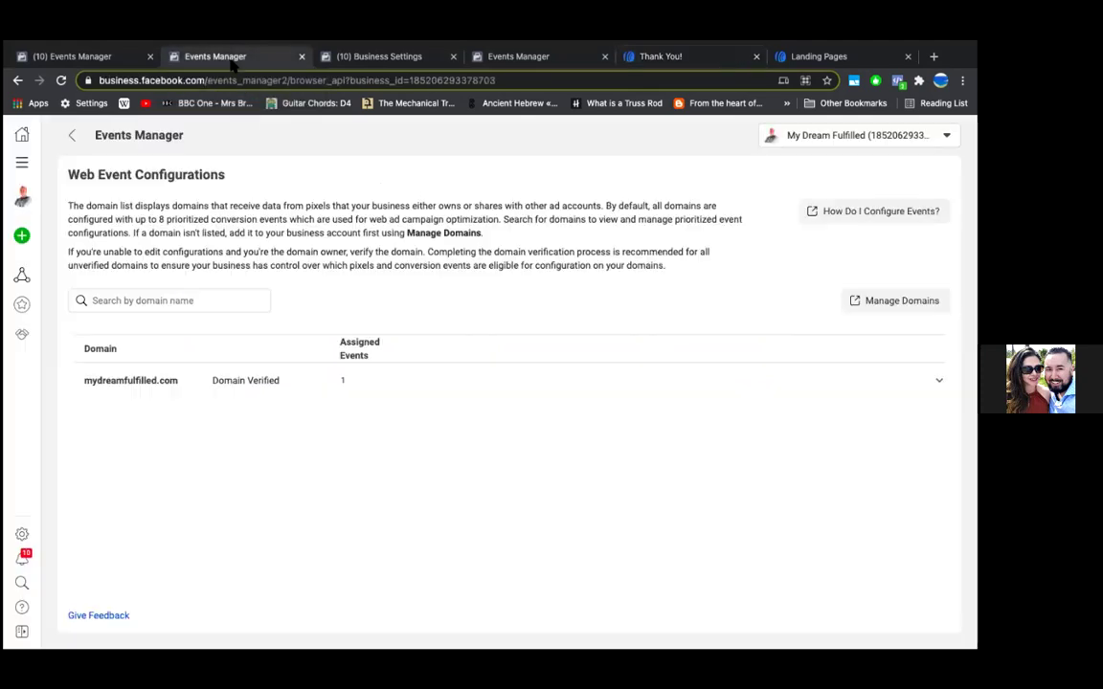
left_click(61, 82)
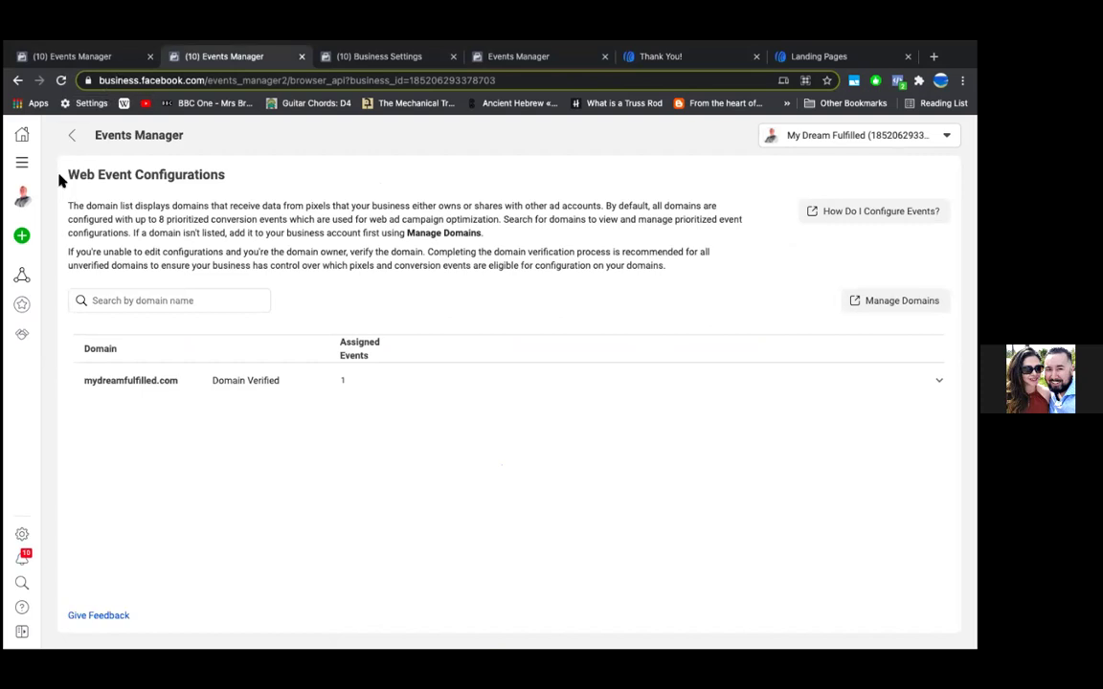
- Switch to Ads Manager and create a new campaign with the Conversions objective
mouse_move(21, 228)
left_click(60, 58)
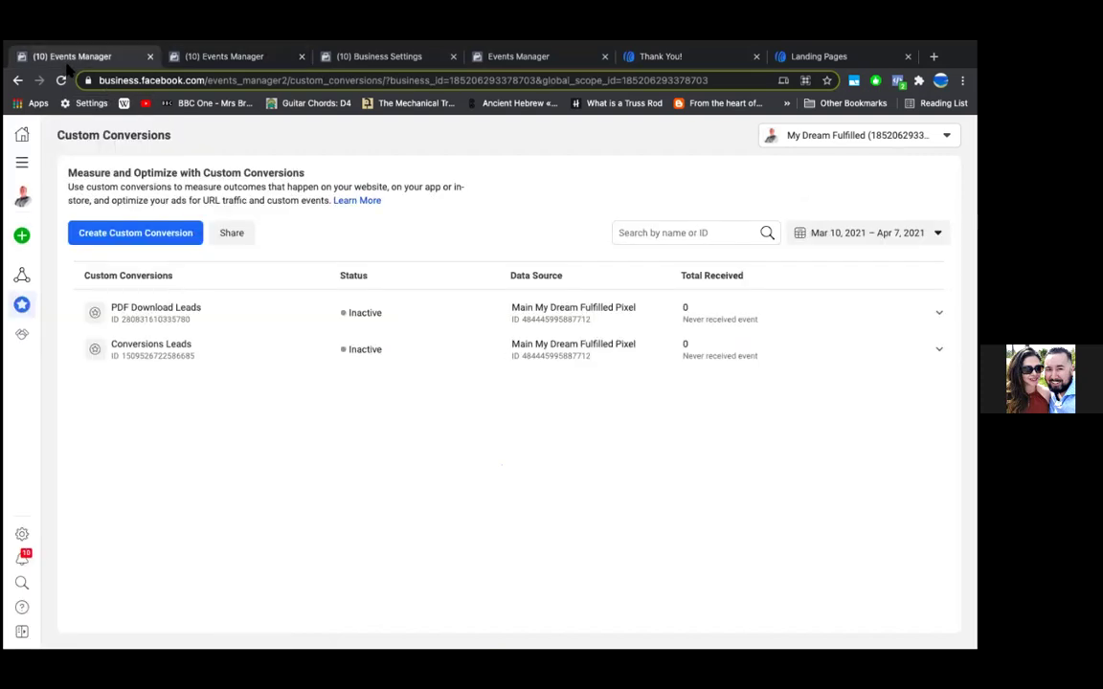
left_click(24, 164)
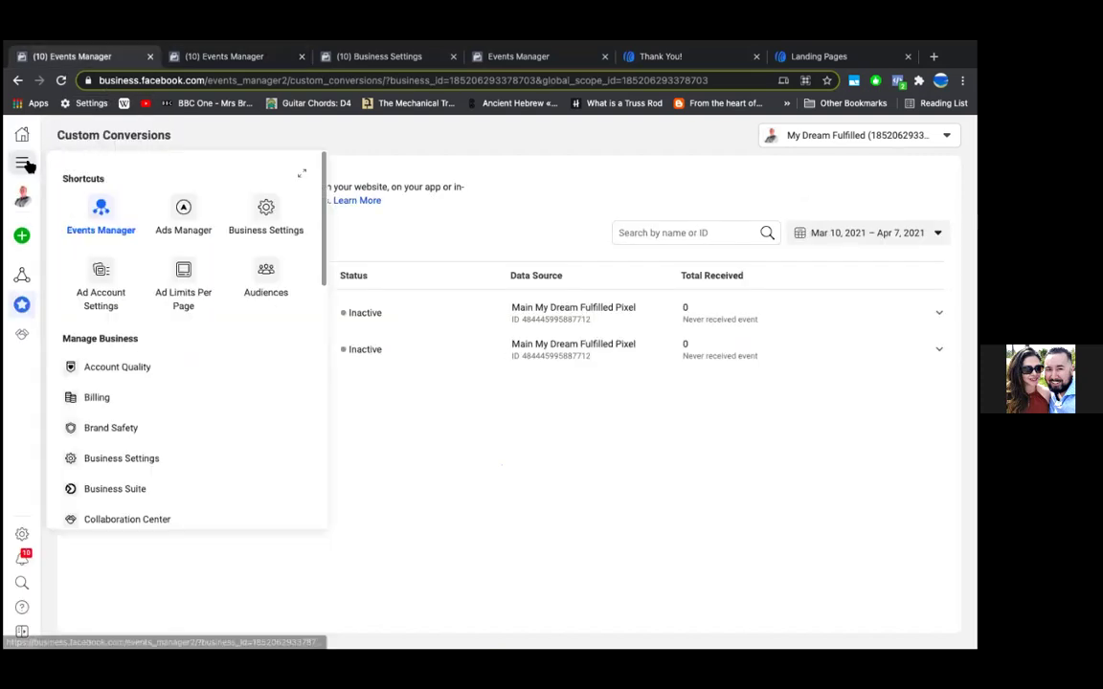
left_click(184, 209)
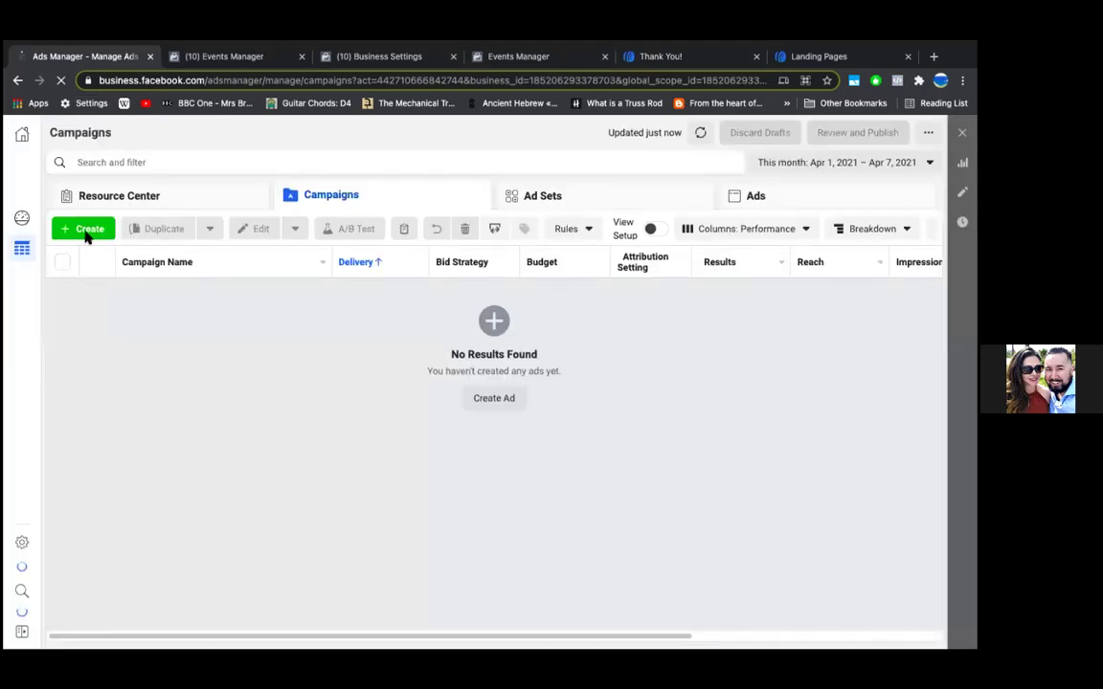
left_click(85, 235)
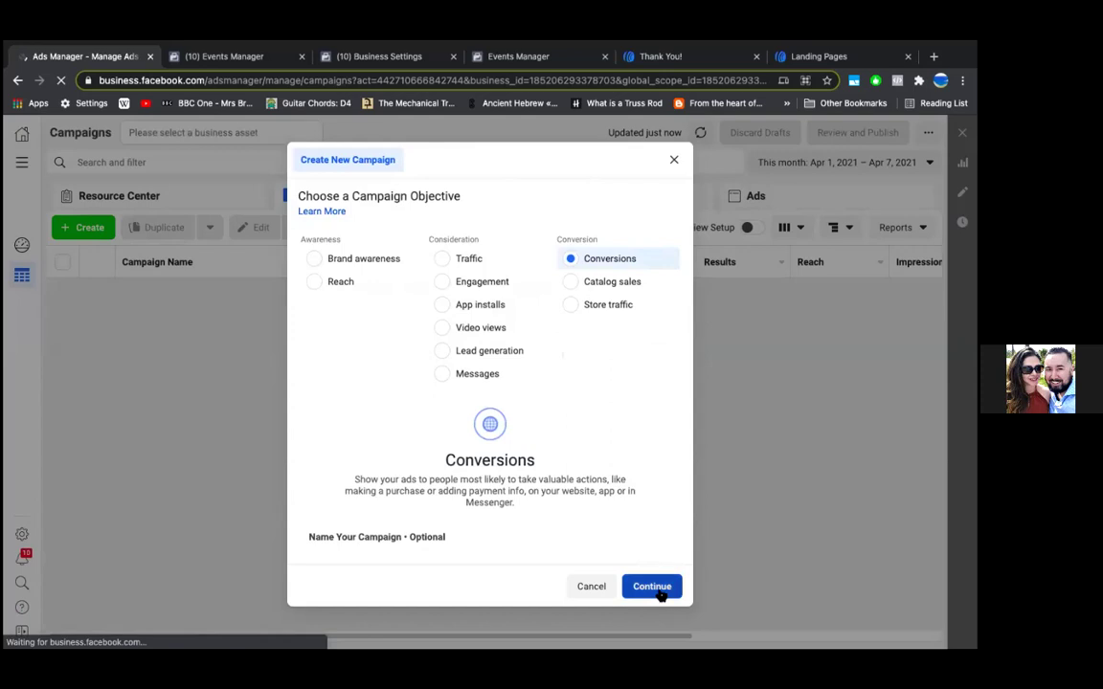
left_click(661, 593)
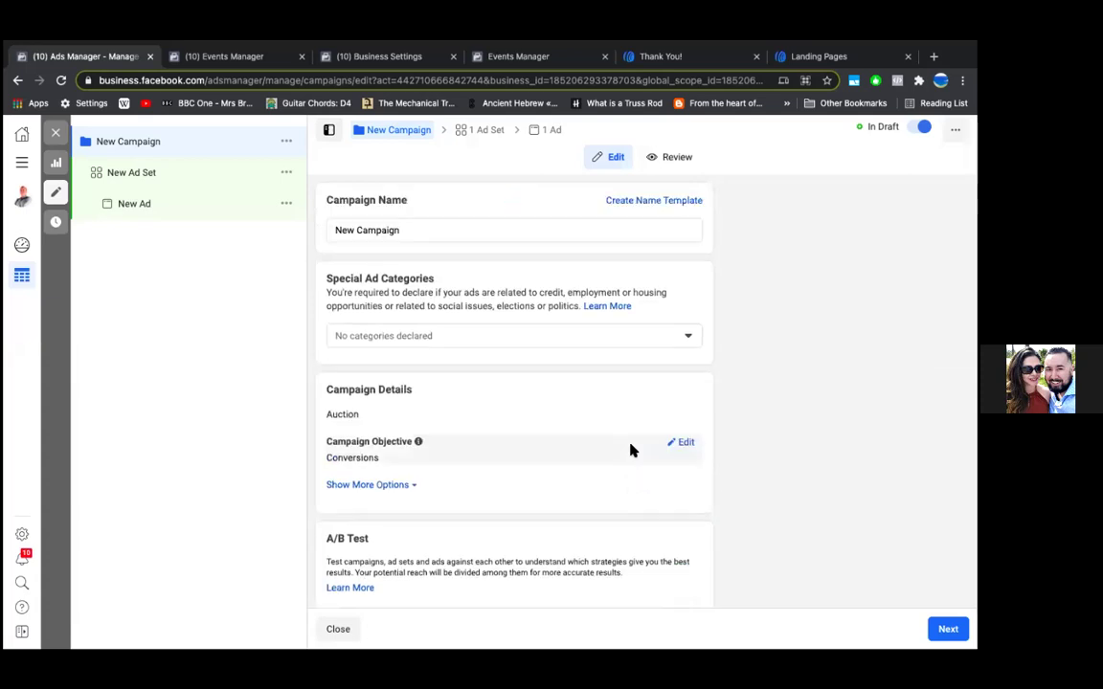
- Proceed to the new ad set and choose PDF Download Leads as its website conversion event
scroll(443, 413, "down", 2)
scroll(444, 413, "down", 1)
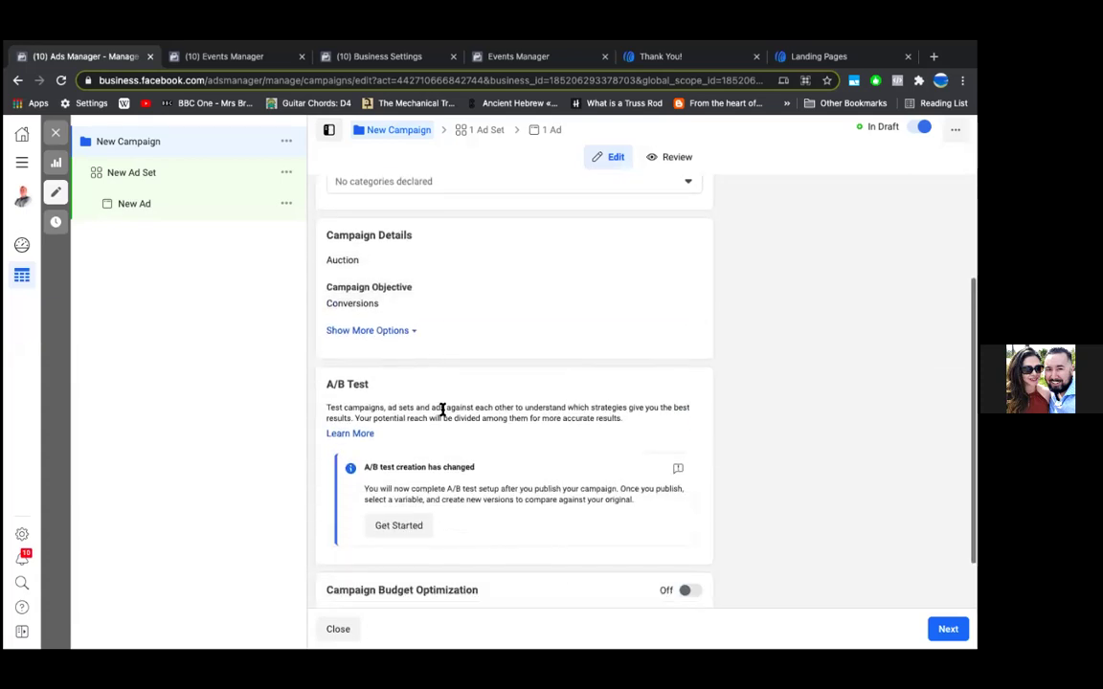
scroll(443, 414, "down", 1)
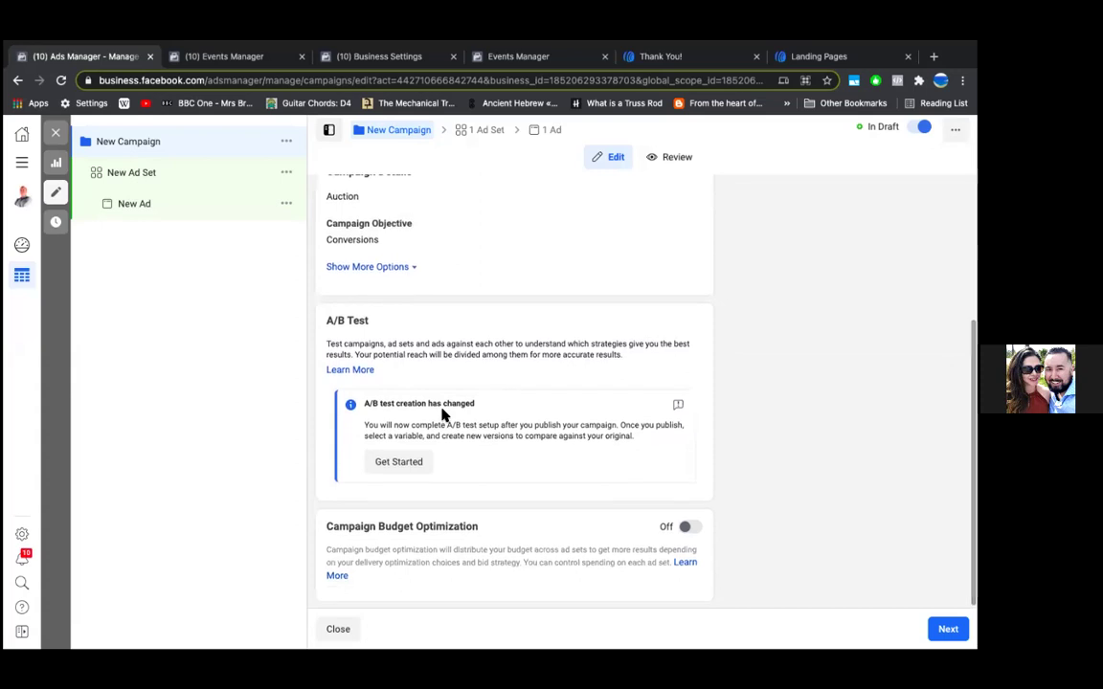
scroll(443, 413, "up", 1)
scroll(443, 410, "down", 1)
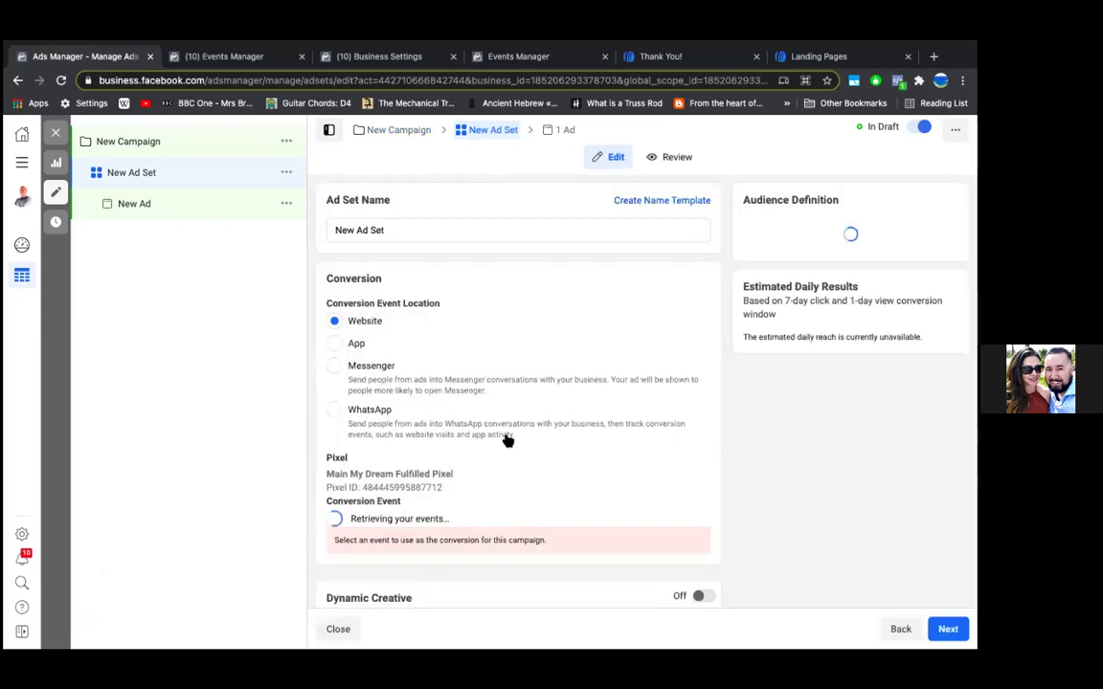
scroll(507, 439, "down", 1)
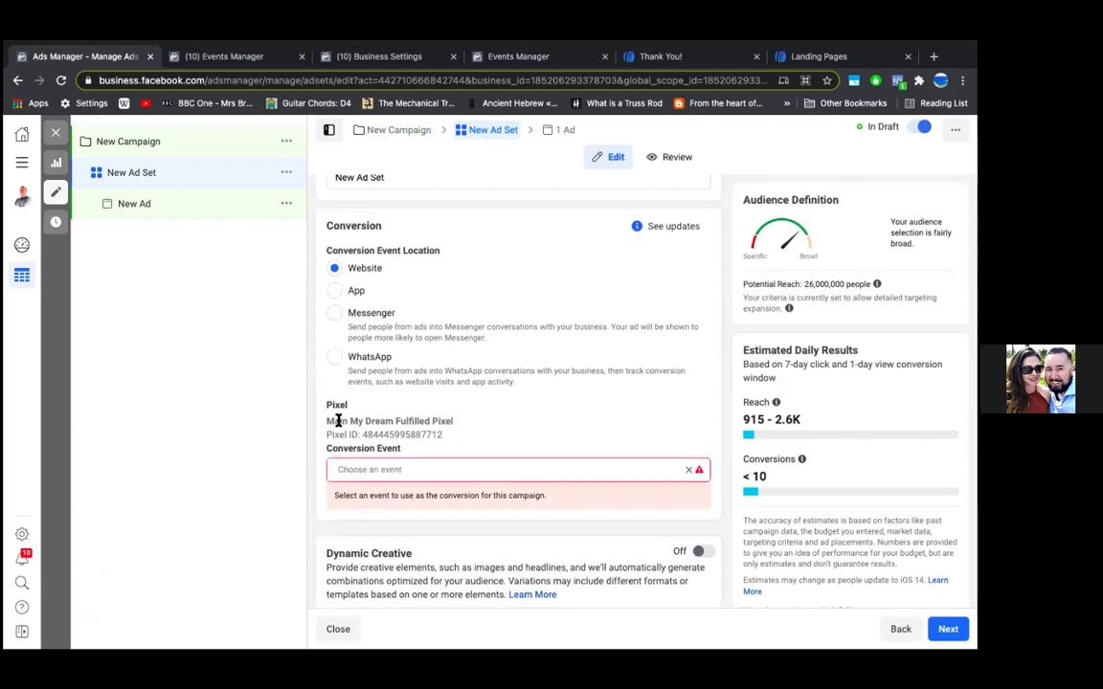
scroll(337, 422, "down", 2)
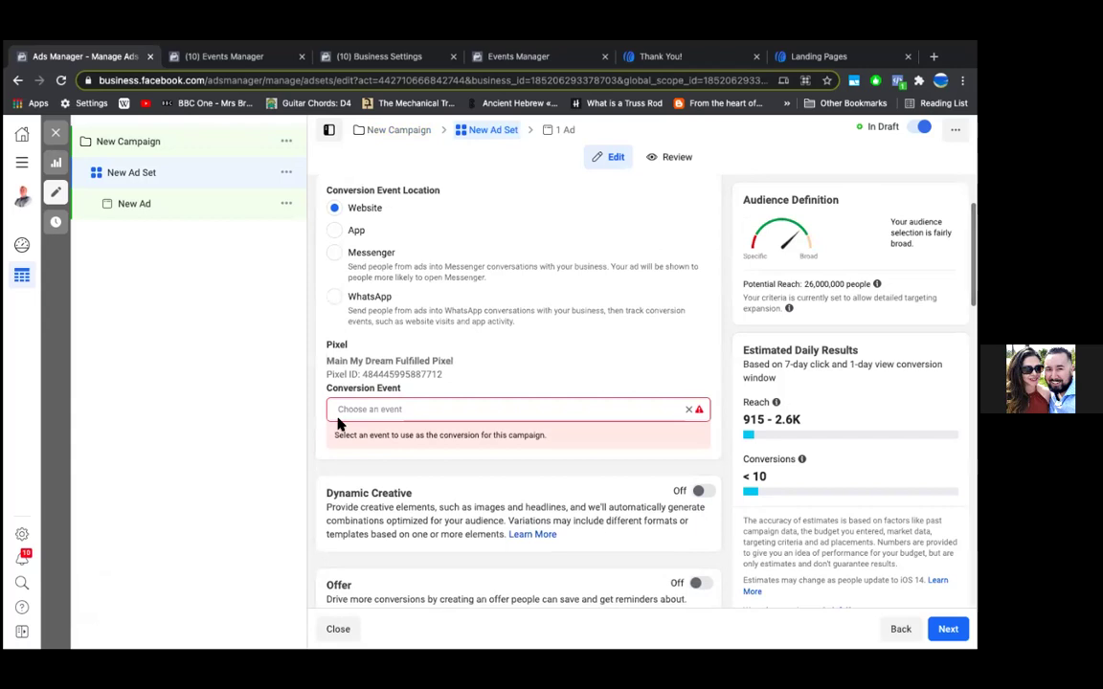
left_click(372, 412)
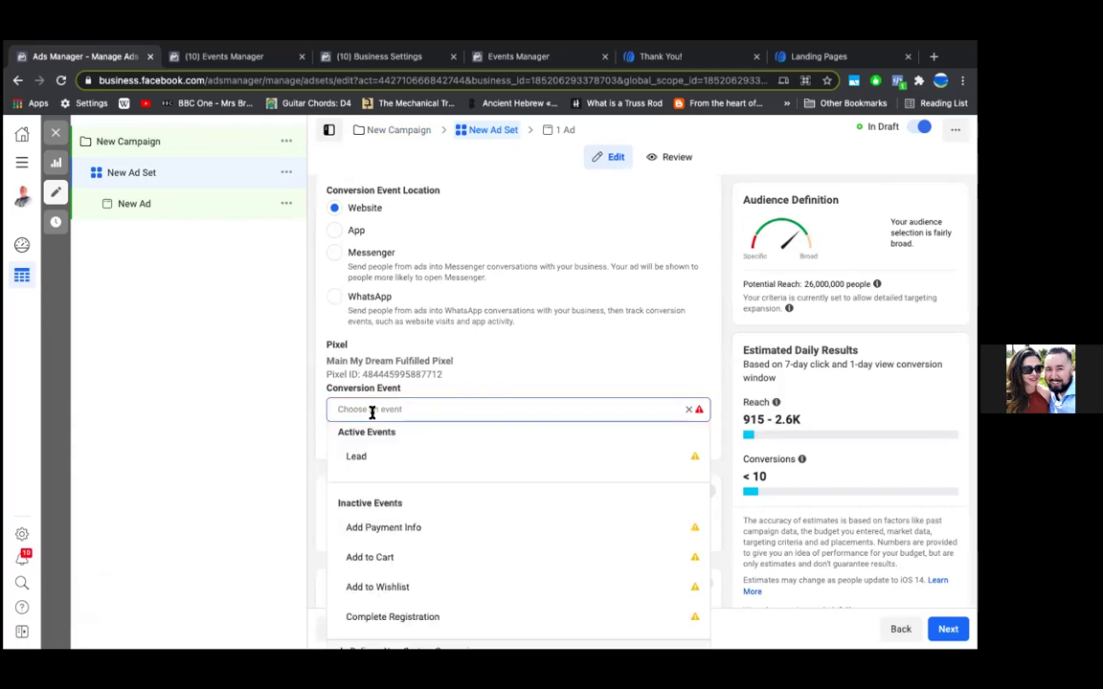
scroll(401, 448, "down", 6)
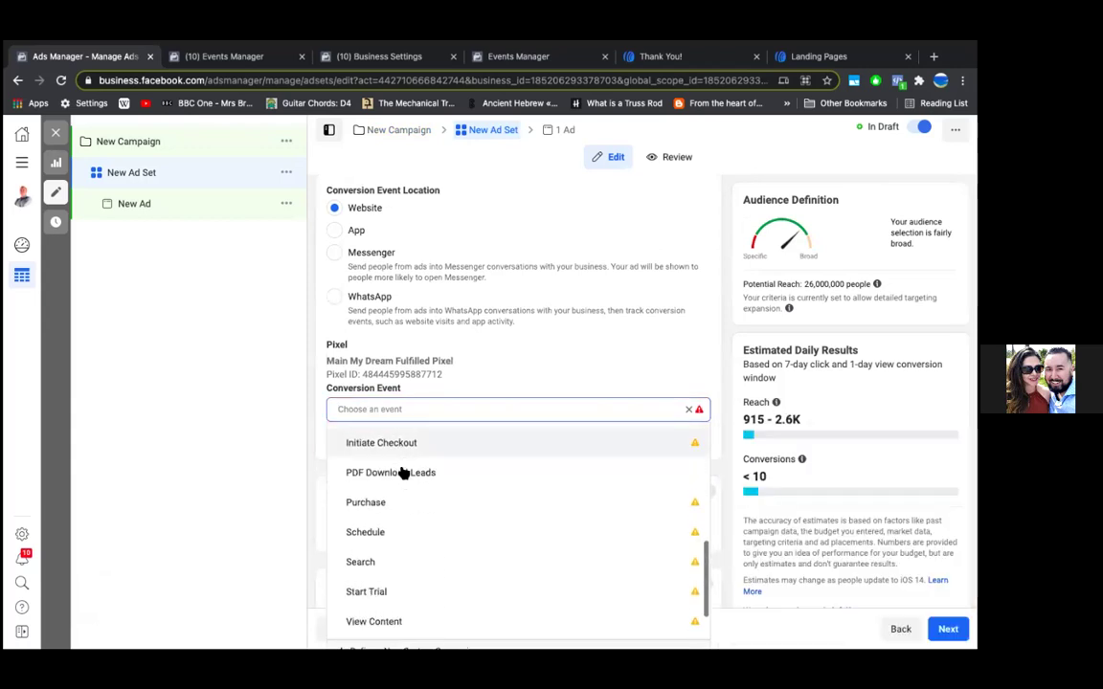
left_click(402, 473)
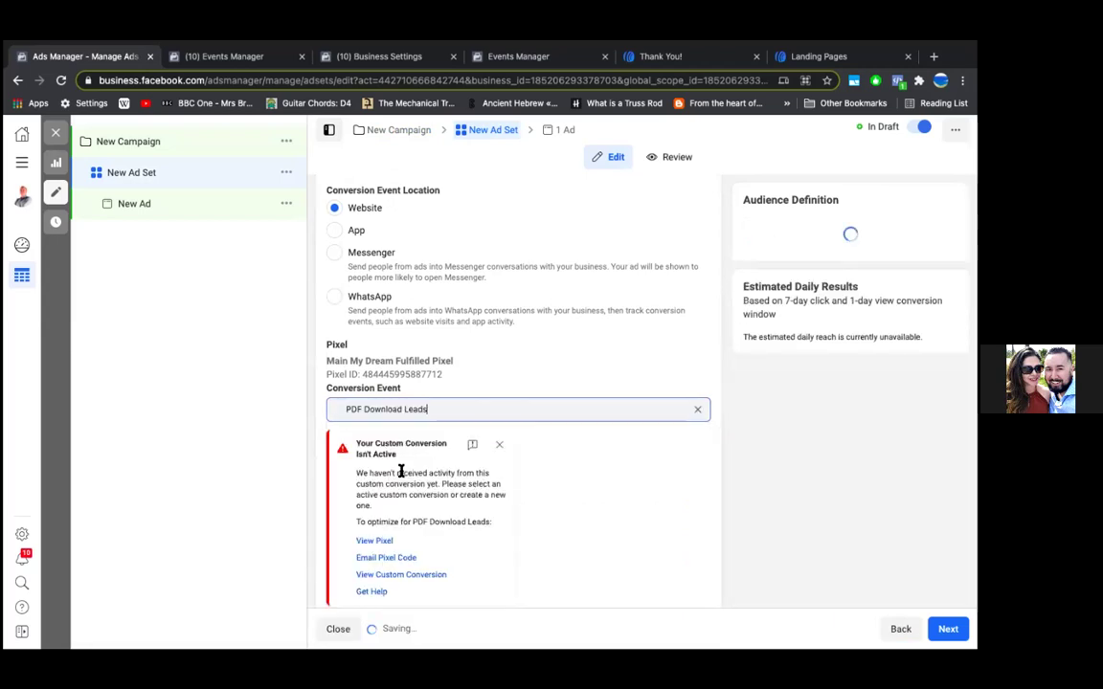
- Examine the notice under the PDF Download Leads conversion event and the ad set options around it
scroll(556, 536, "down", 2)
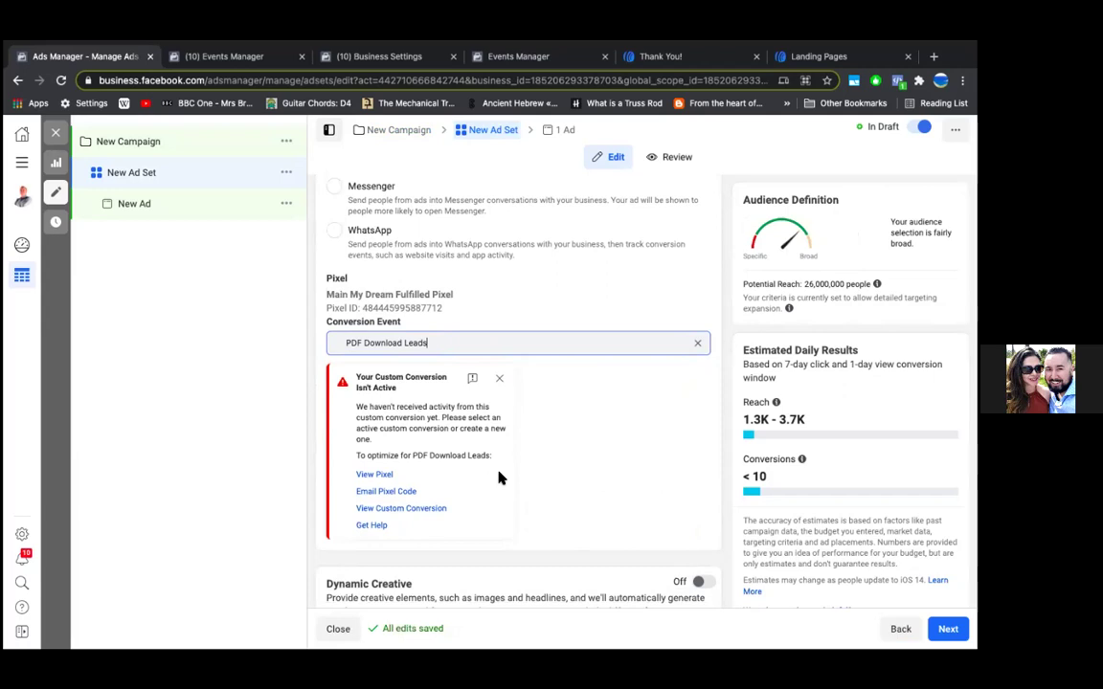
scroll(498, 476, "down", 1)
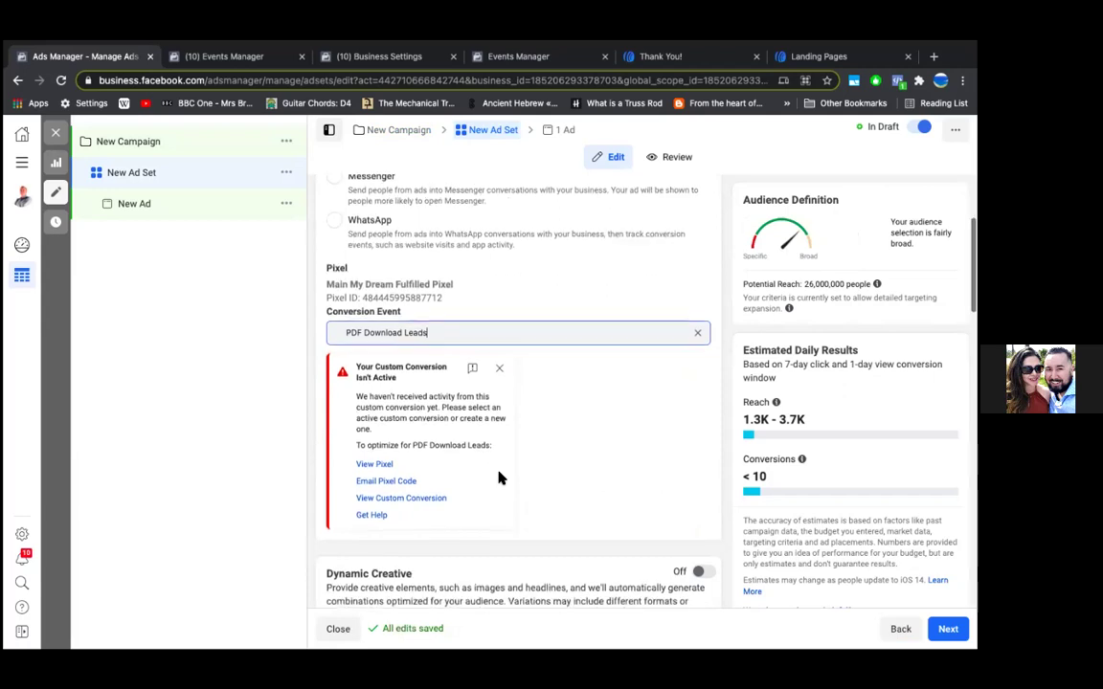
scroll(497, 477, "down", 2)
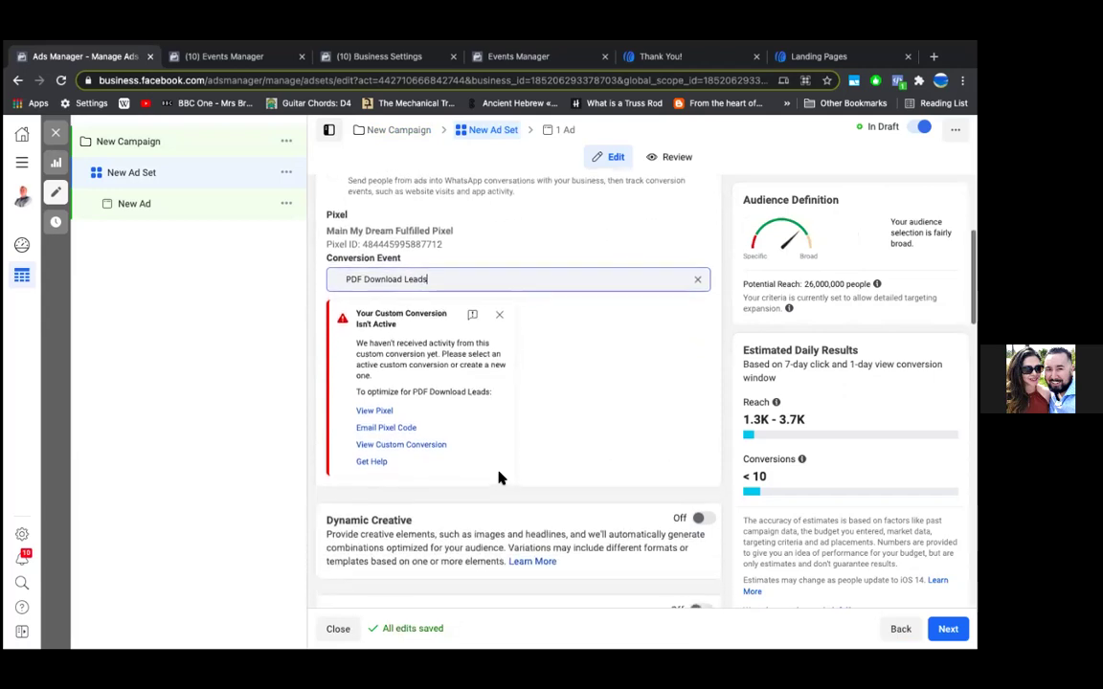
scroll(497, 477, "up", 1)
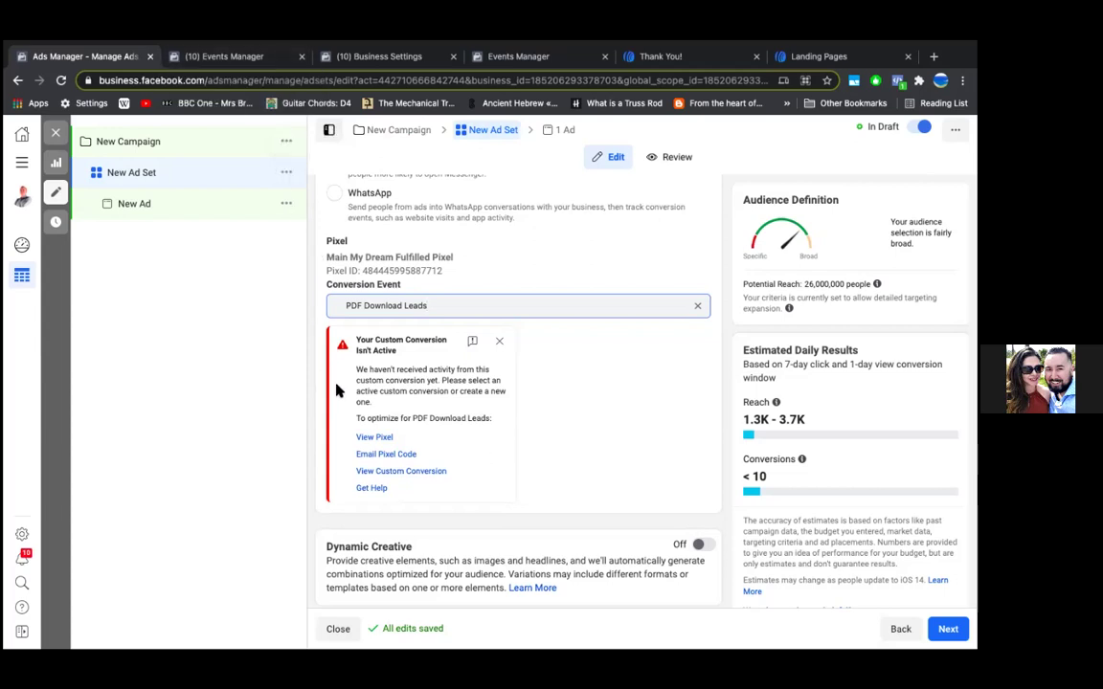
scroll(336, 401, "down", 3)
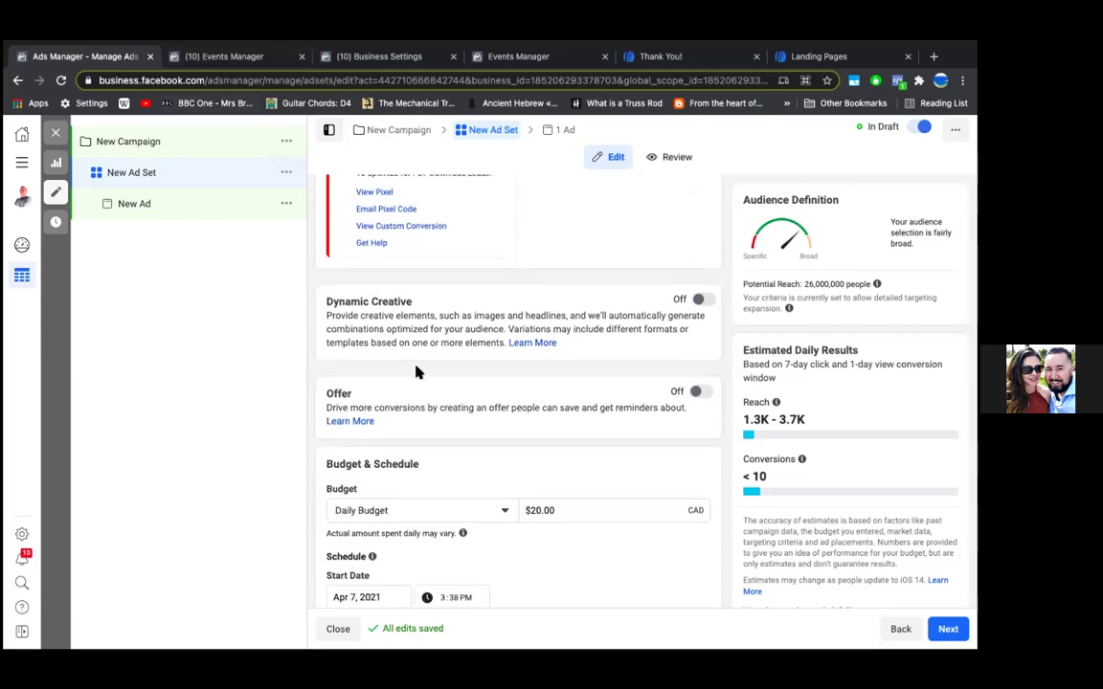
scroll(417, 371, "up", 3)
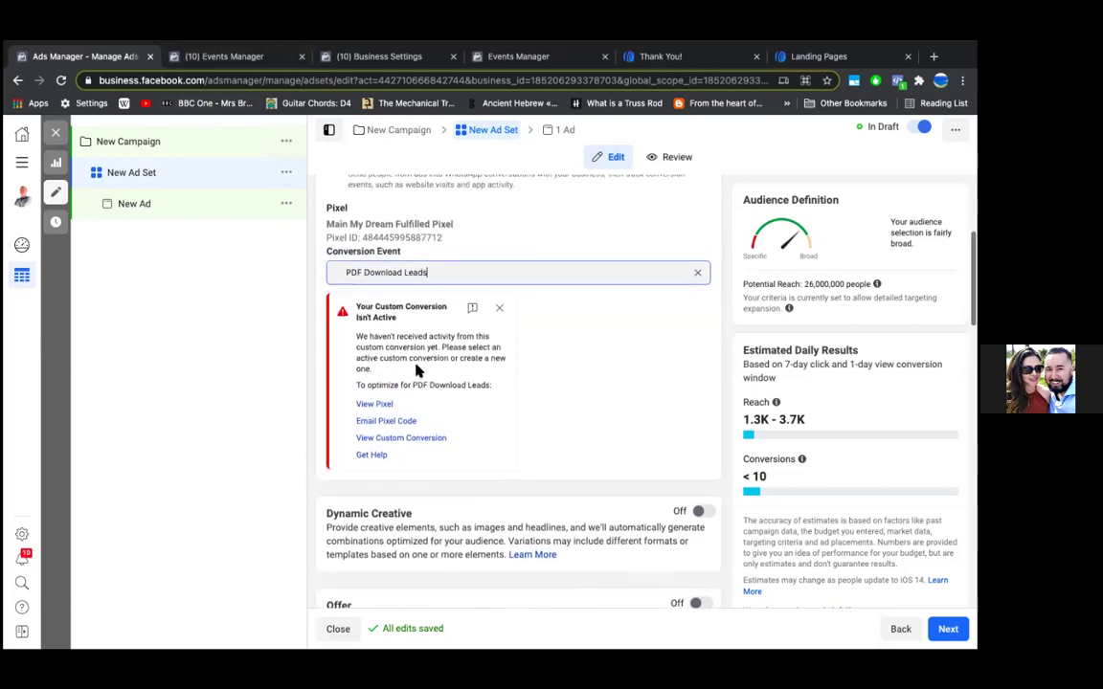
scroll(417, 371, "up", 1)
scroll(416, 368, "down", 1)
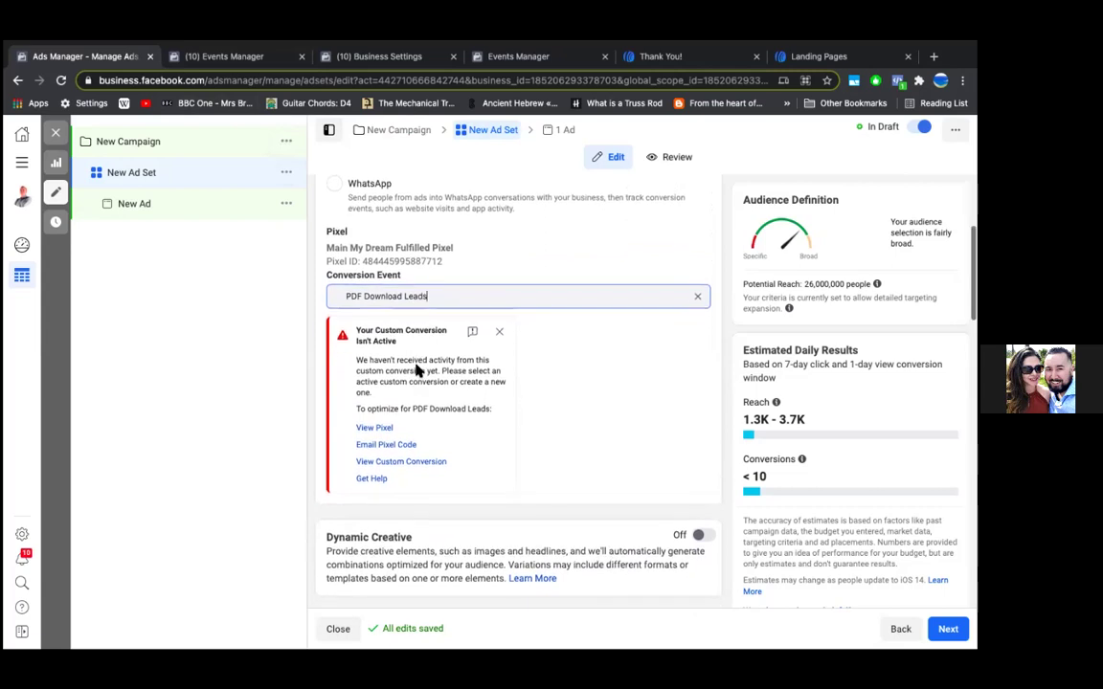
- Switch back to Events Manager, open the custom conversions list and refresh it to check both statuses
left_click(215, 54)
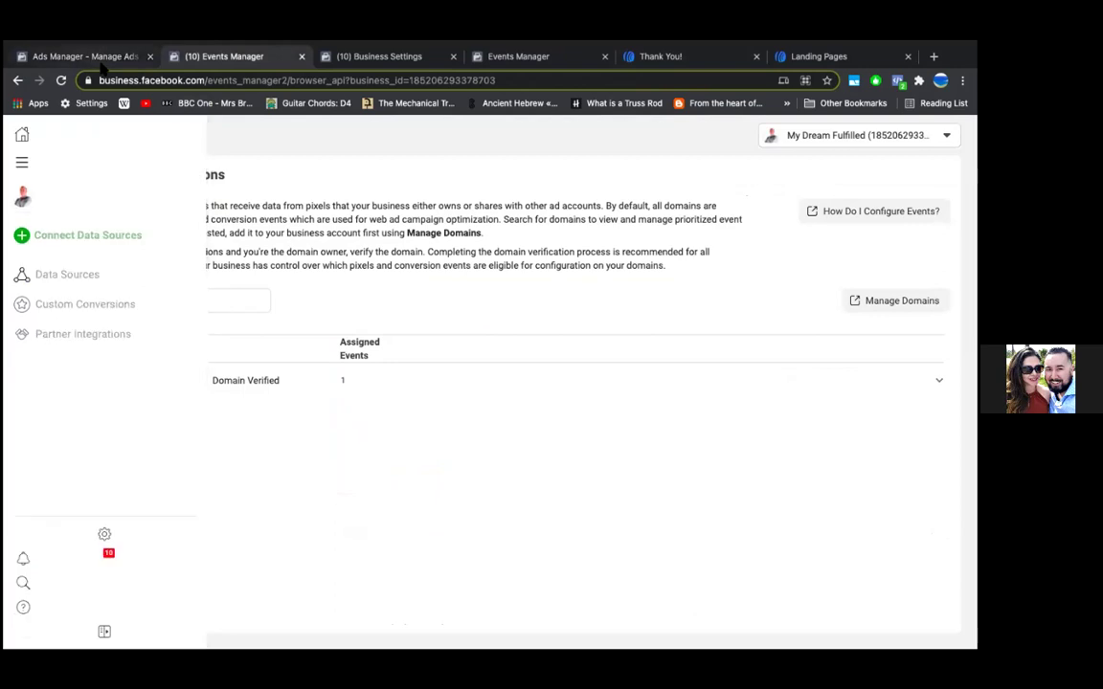
mouse_move(22, 284)
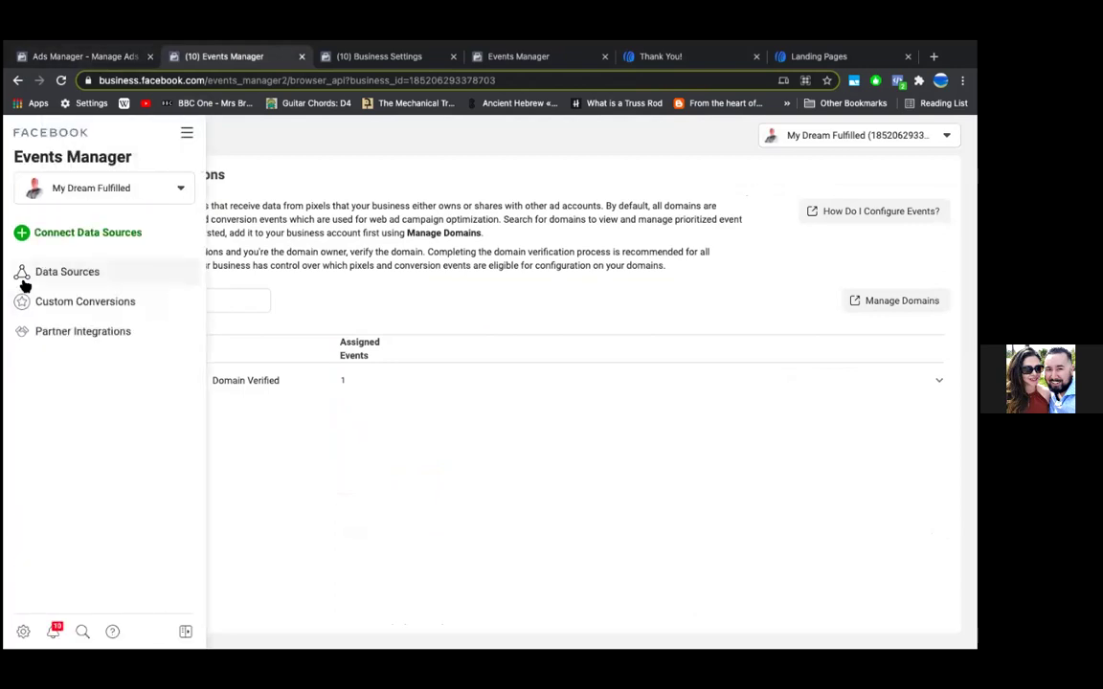
left_click(75, 310)
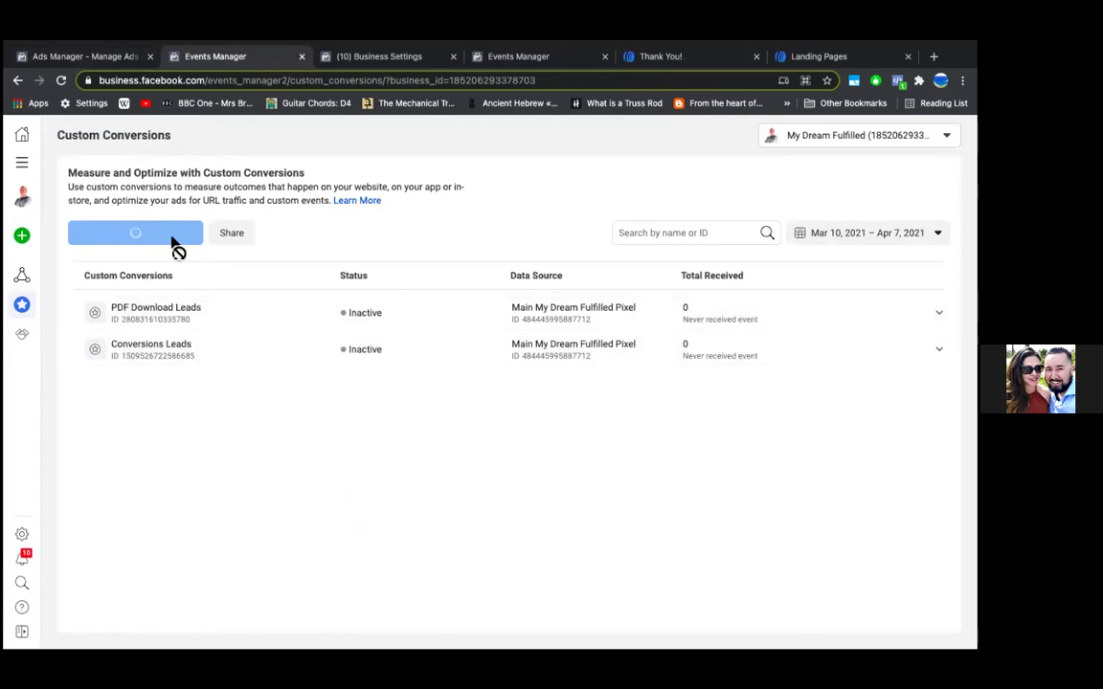
left_click(60, 82)
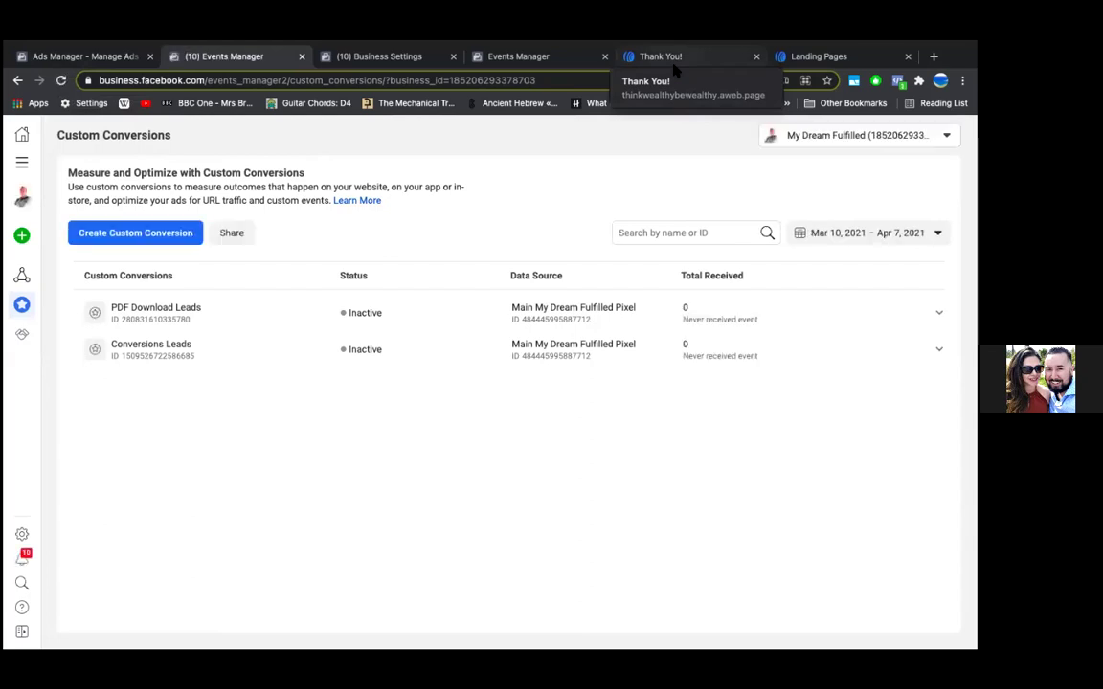
- Reload the Thank You page to fire the pixel again, and return to the custom conversions list to compare activity
left_click(673, 59)
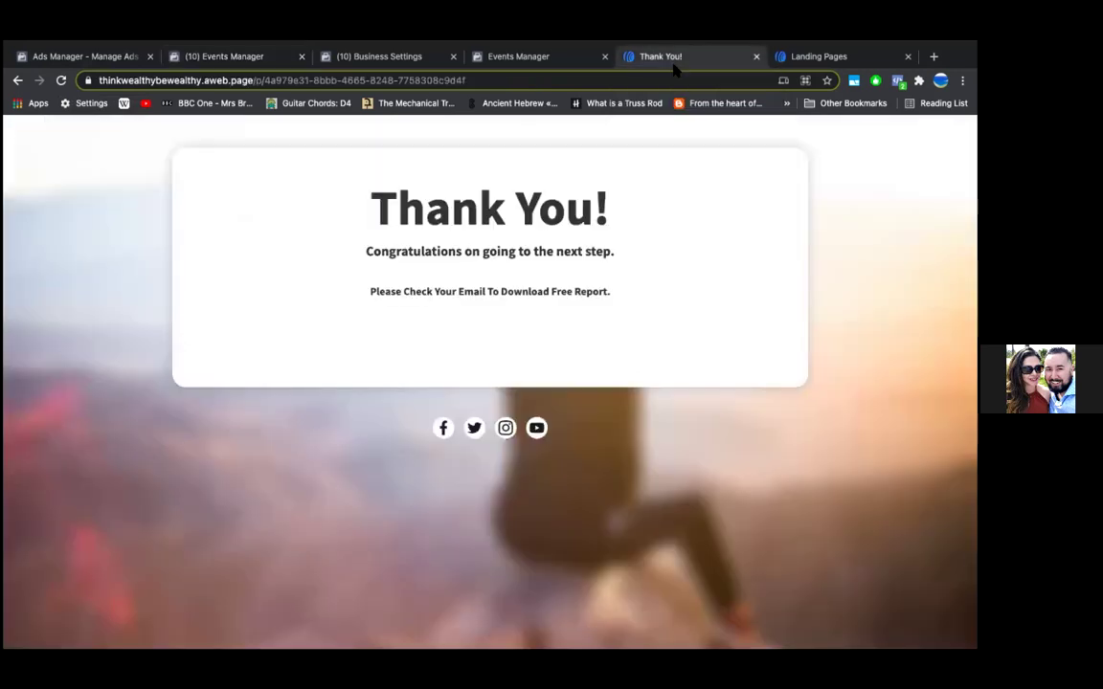
left_click(783, 60)
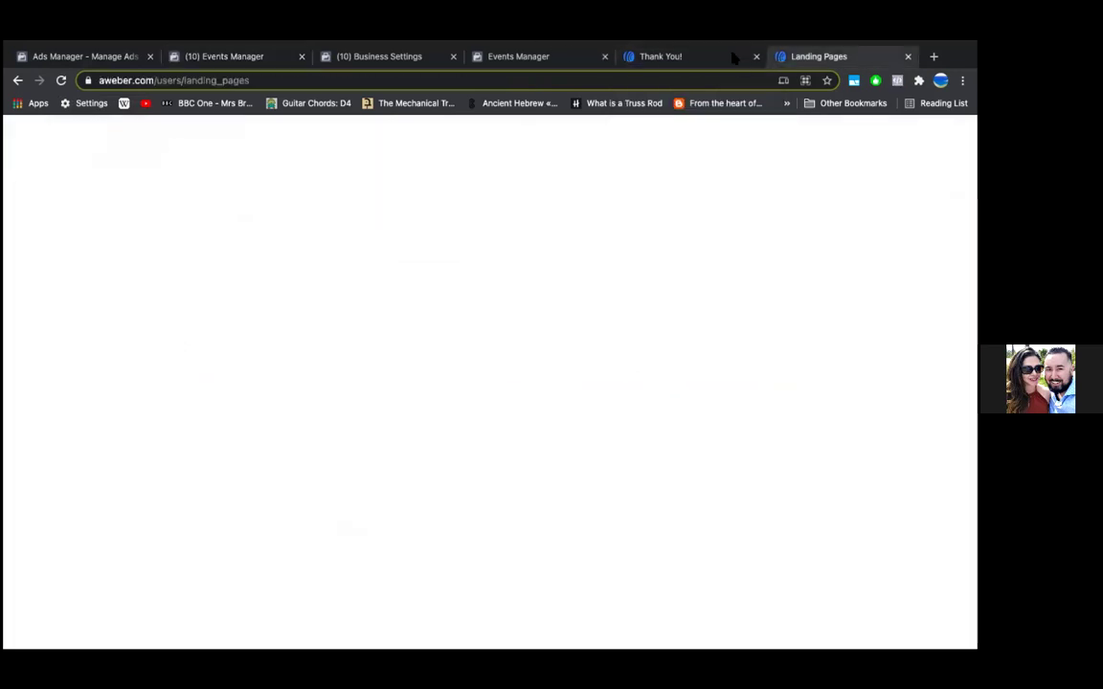
left_click(661, 57)
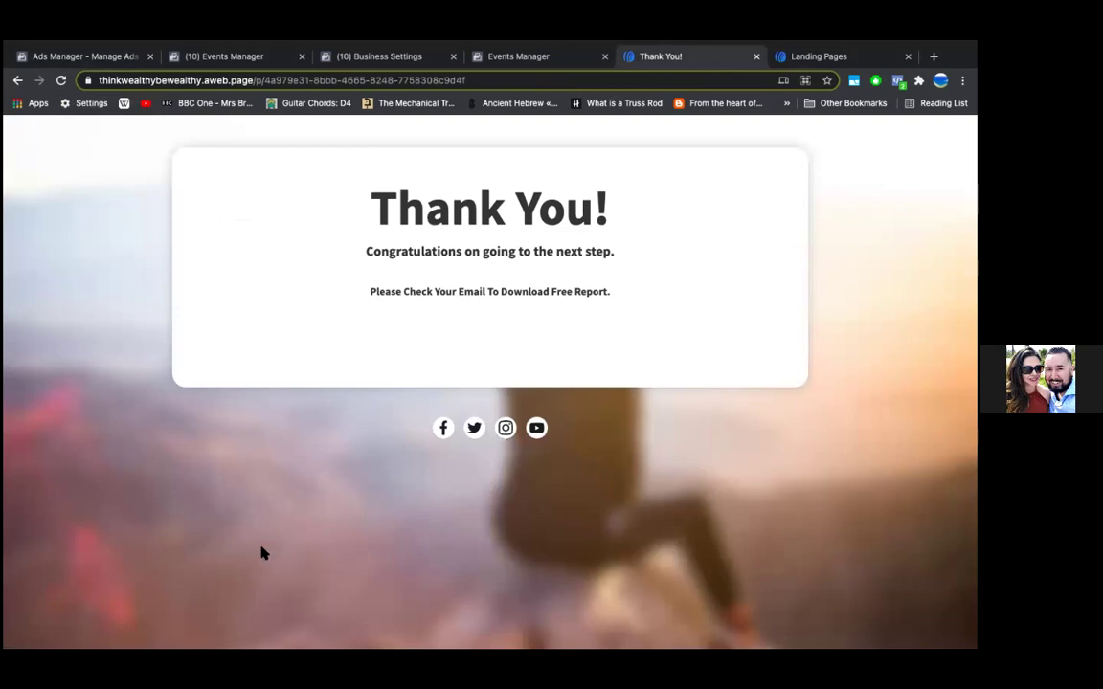
left_click(218, 56)
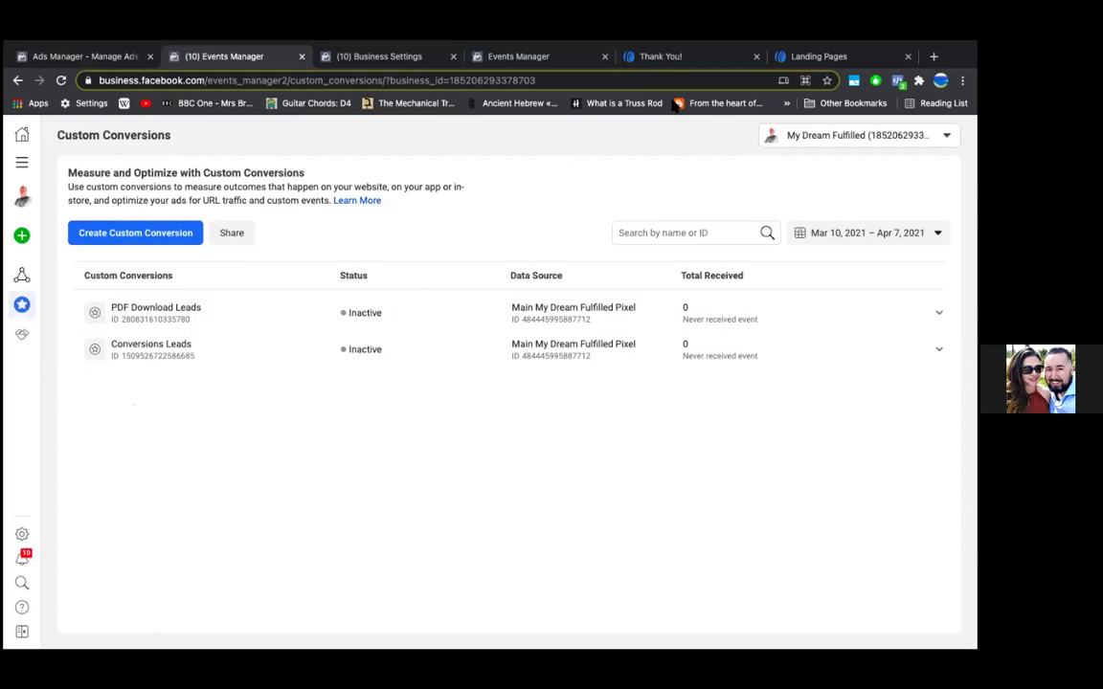
left_click(634, 57)
left_click(61, 81)
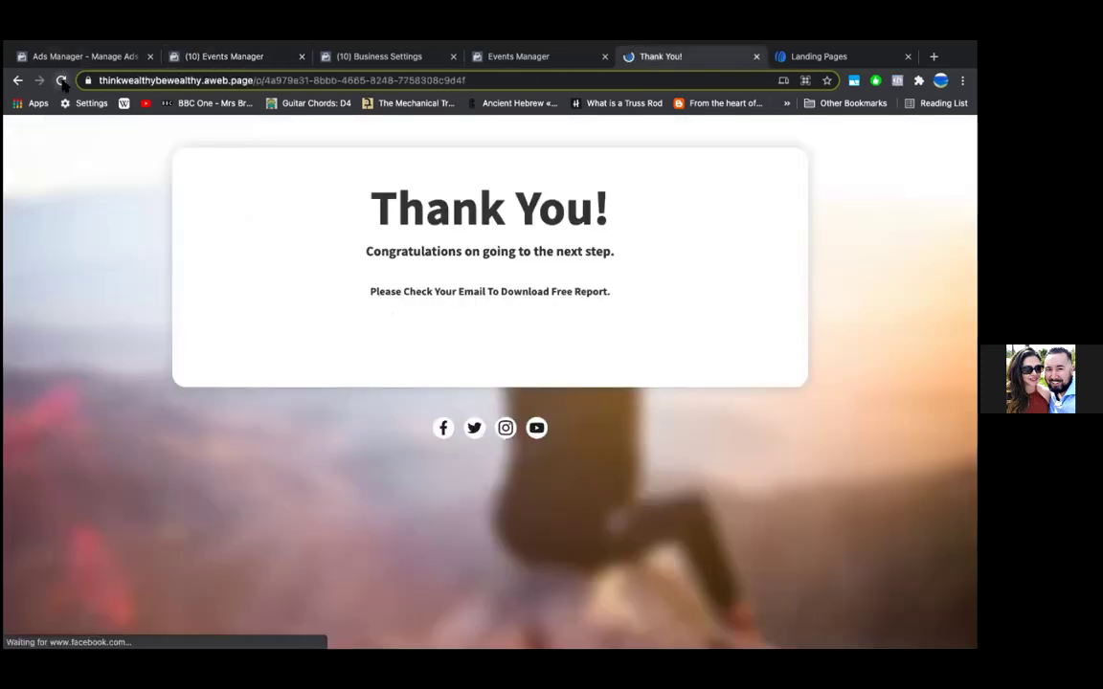
left_click(212, 61)
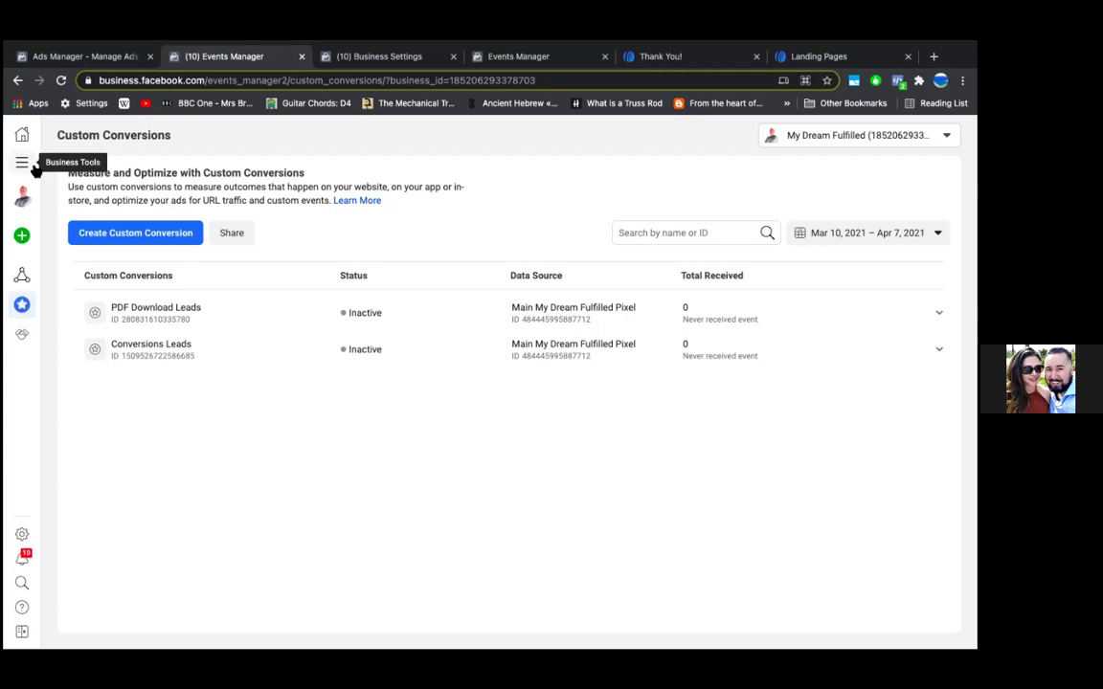
- Refresh the custom conversions list again to recheck the status of PDF Download Leads and Conversions Leads
left_click(61, 81)
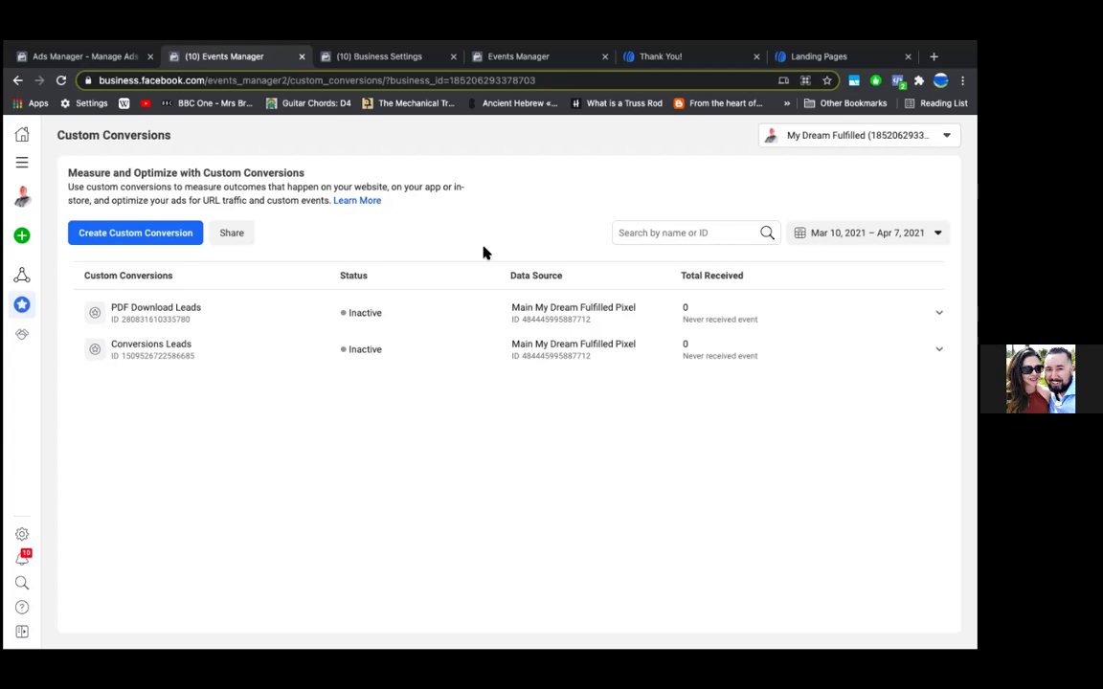
left_click(340, 59)
left_click(230, 59)
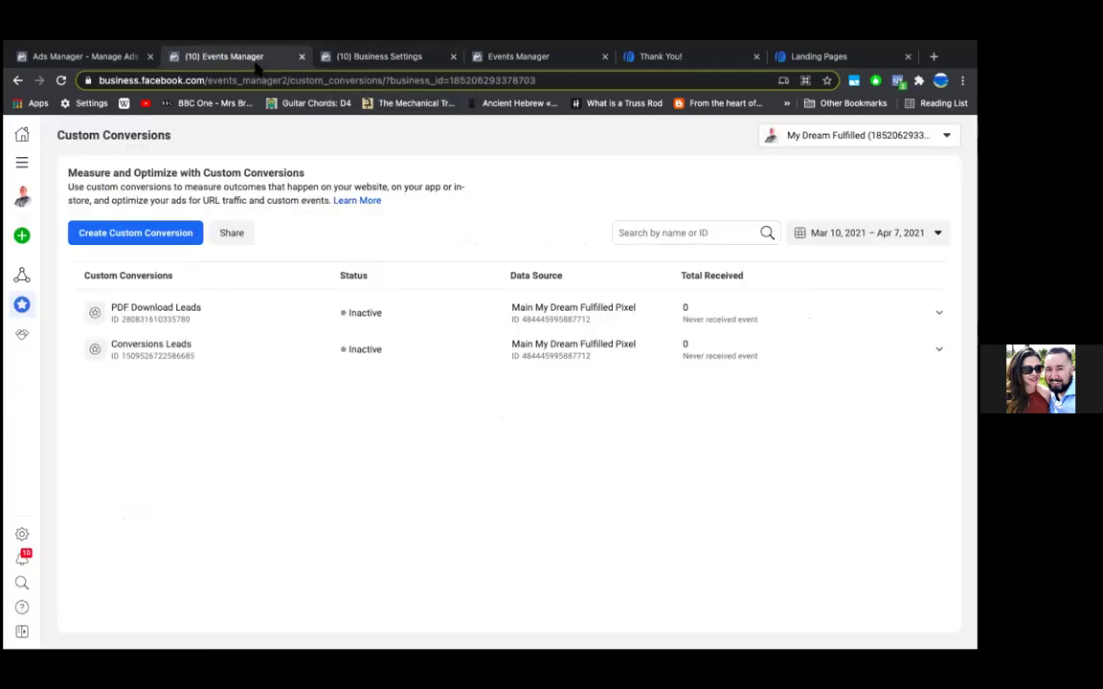
left_click(61, 81)
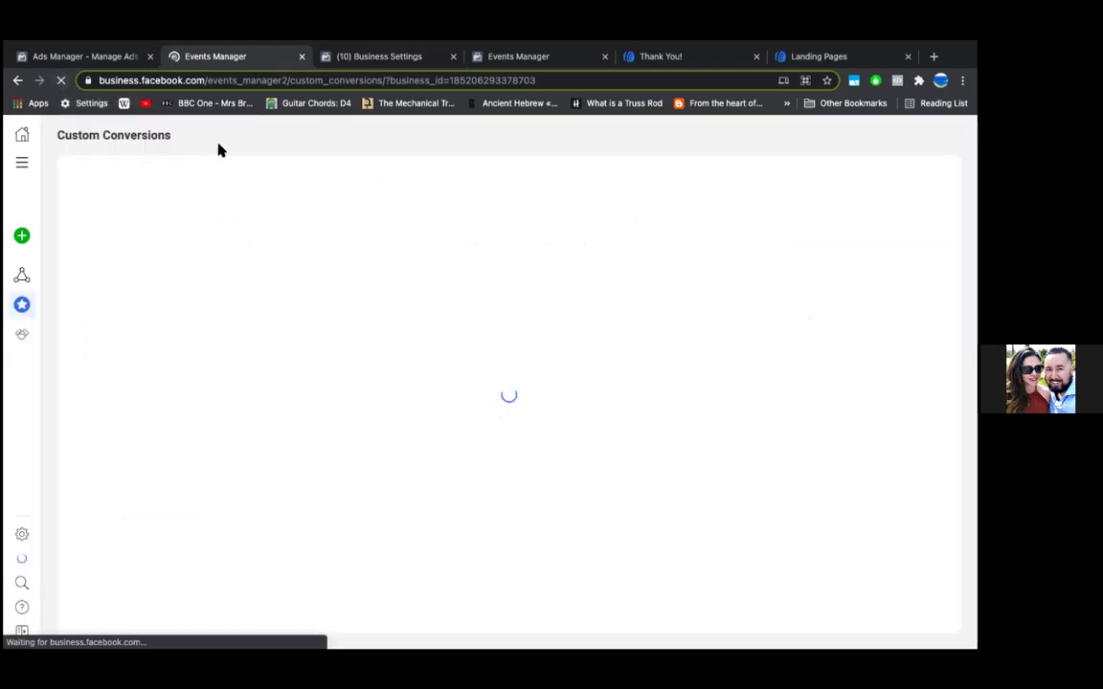
- Review the open Thank You page alongside the reloaded custom conversions list, ending on the Thank You page
left_click(646, 56)
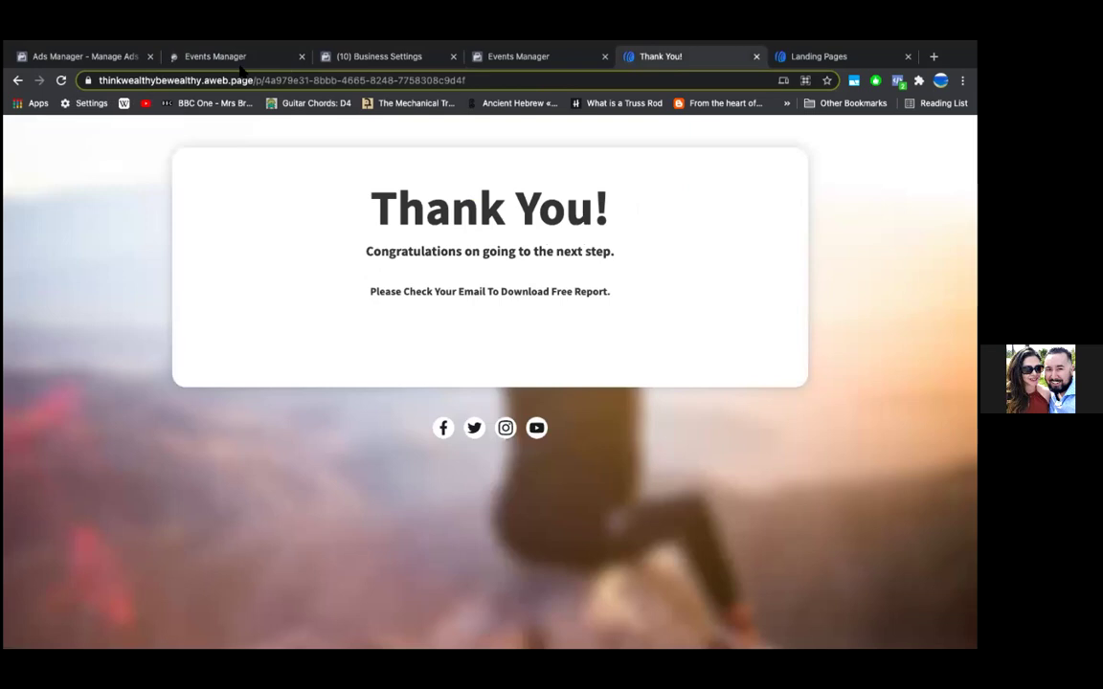
left_click(218, 59)
left_click(326, 57)
left_click(251, 60)
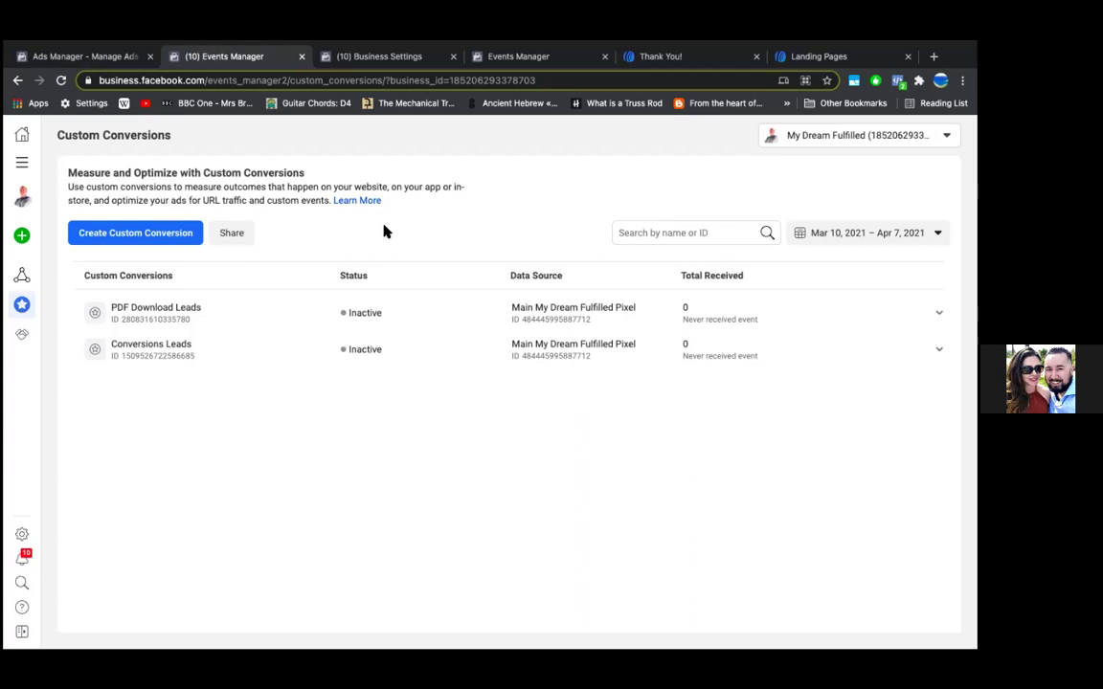
left_click(650, 57)
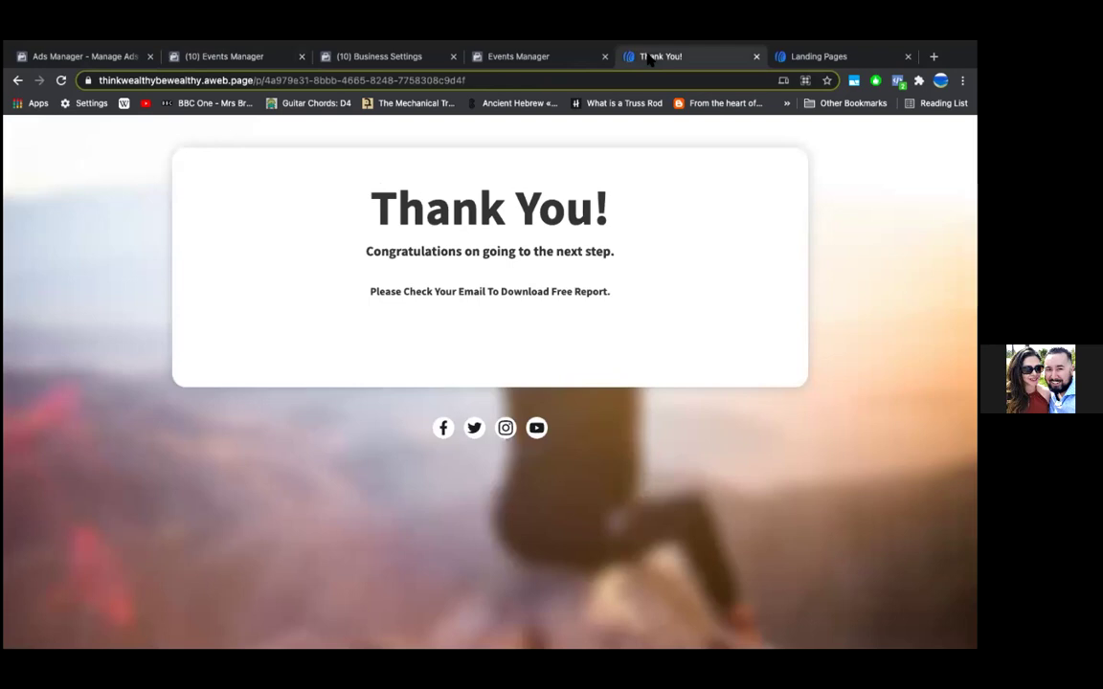